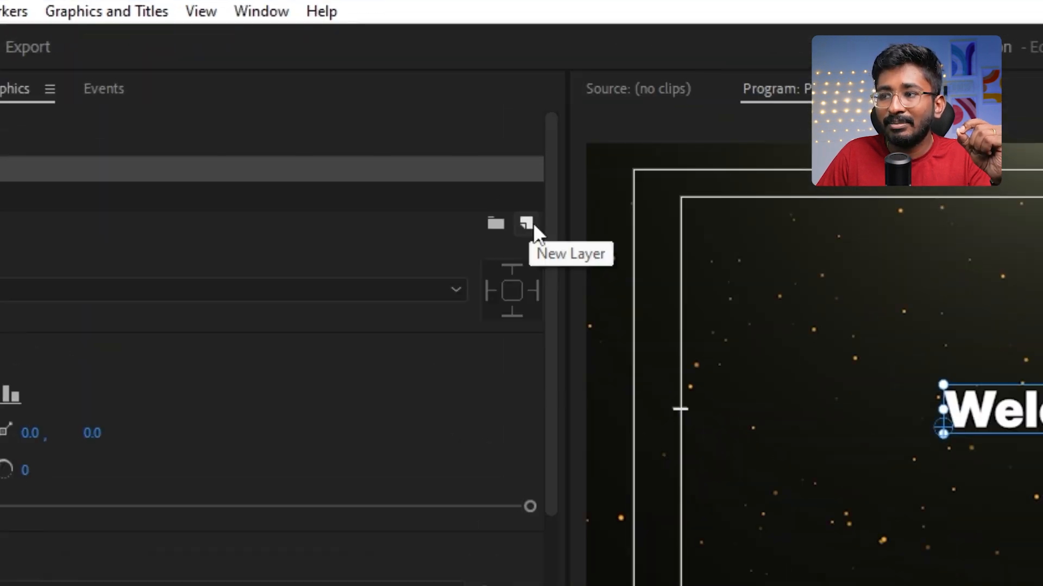
Step: Add a rectangle shape layer to the graphic and widen it on both sides to about 569 px, covering the Welcome text
left_click(526, 223)
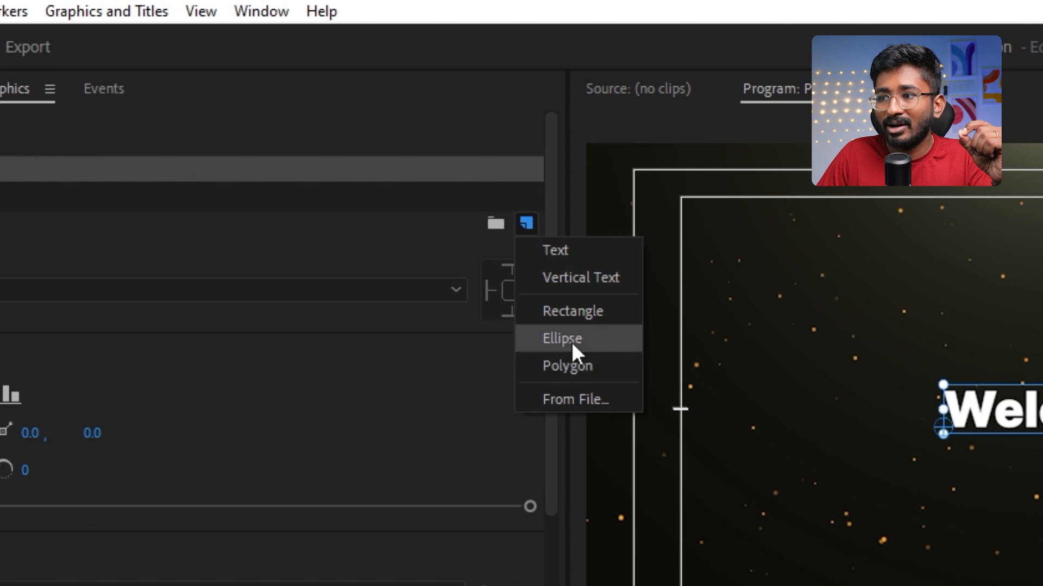
left_click(571, 311)
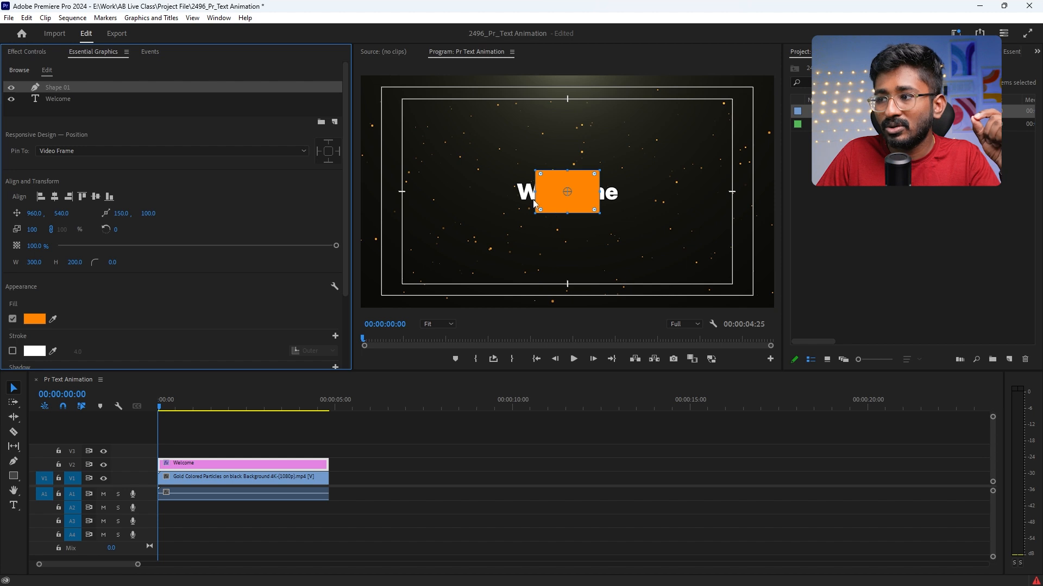
left_click_drag(535, 192, 509, 190)
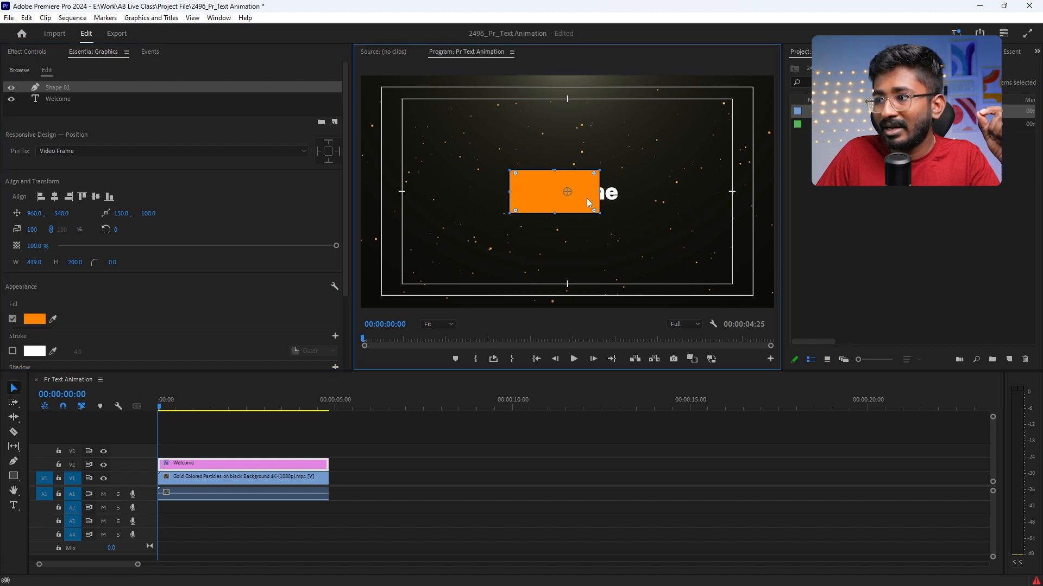
left_click_drag(599, 192, 627, 191)
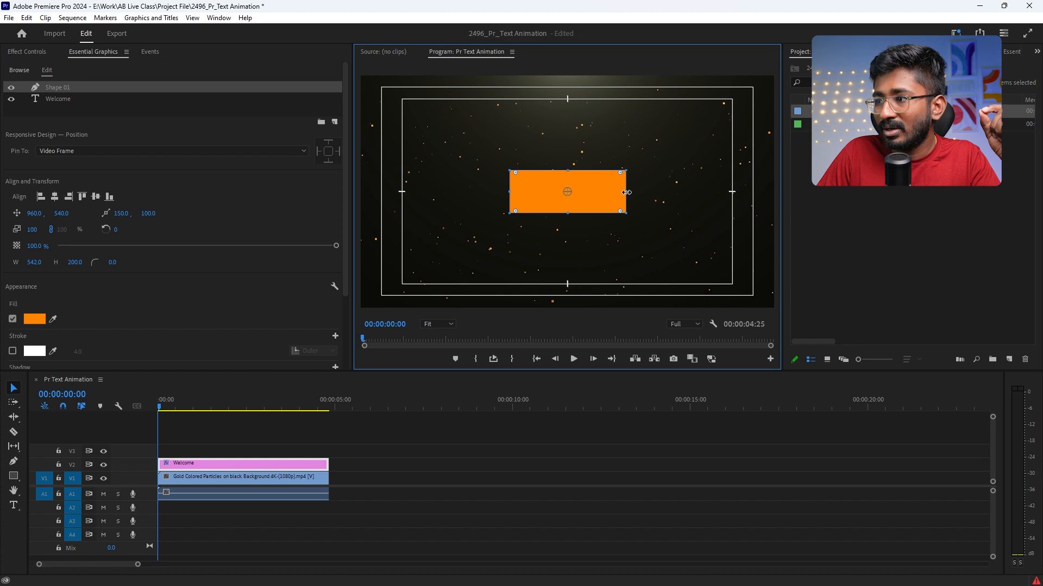
left_click_drag(509, 191, 503, 192)
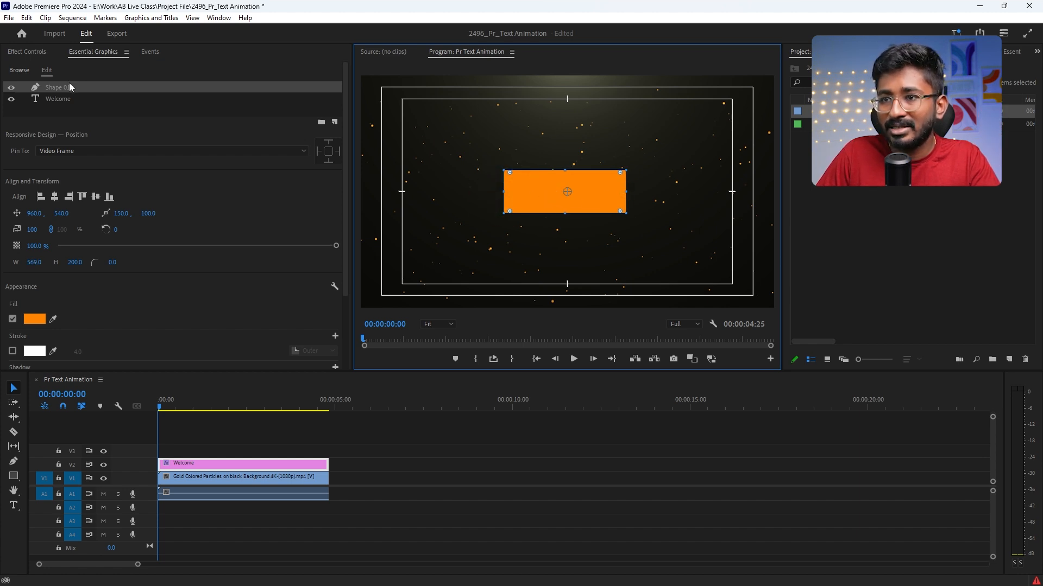
Step: Place the rectangle layer beneath the Welcome text layer and resize the rectangle to about 582 by 155 px
left_click_drag(61, 86, 61, 105)
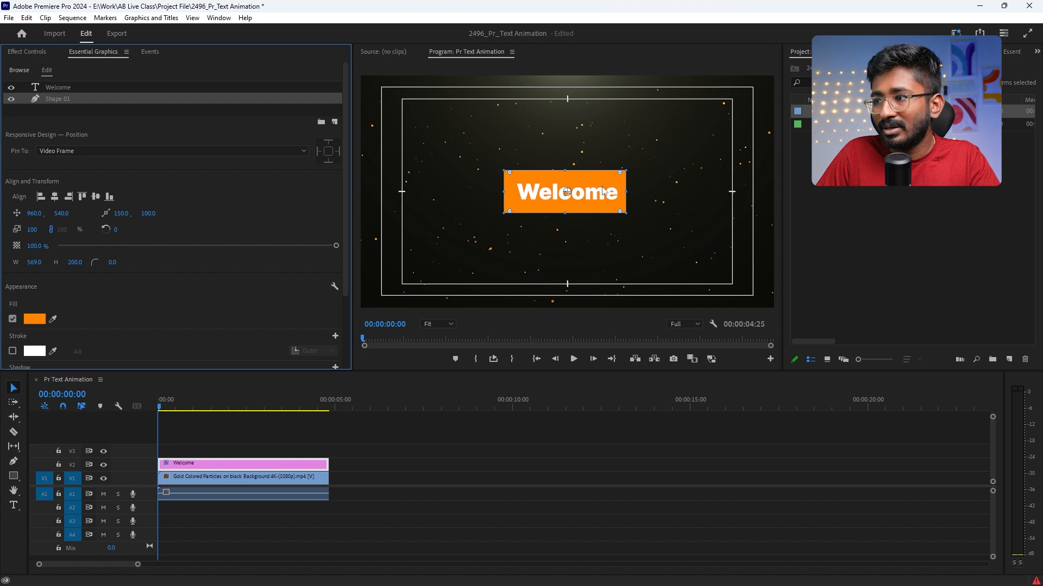
left_click_drag(565, 173, 565, 174)
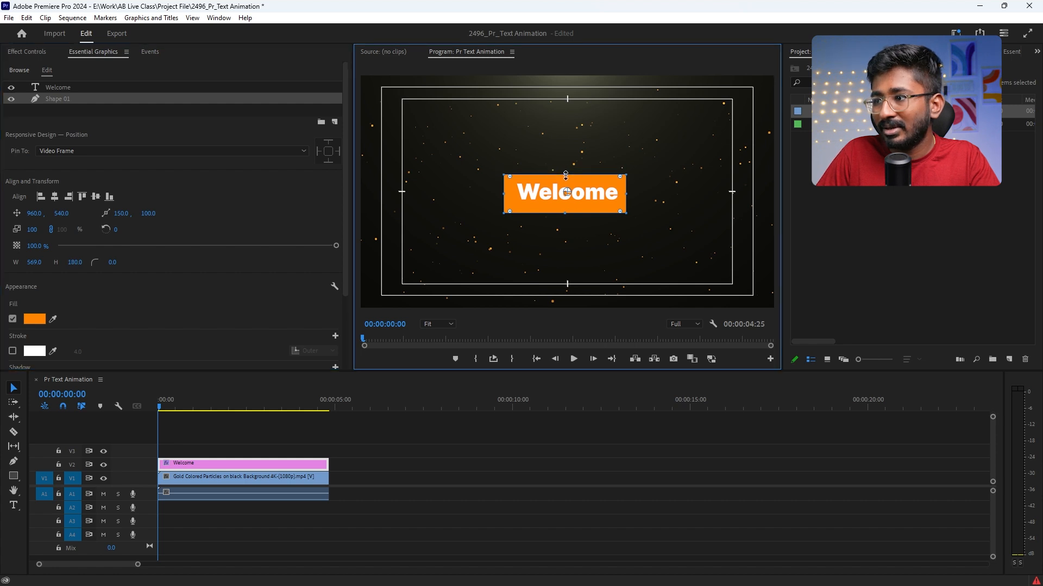
left_click_drag(566, 213, 565, 210)
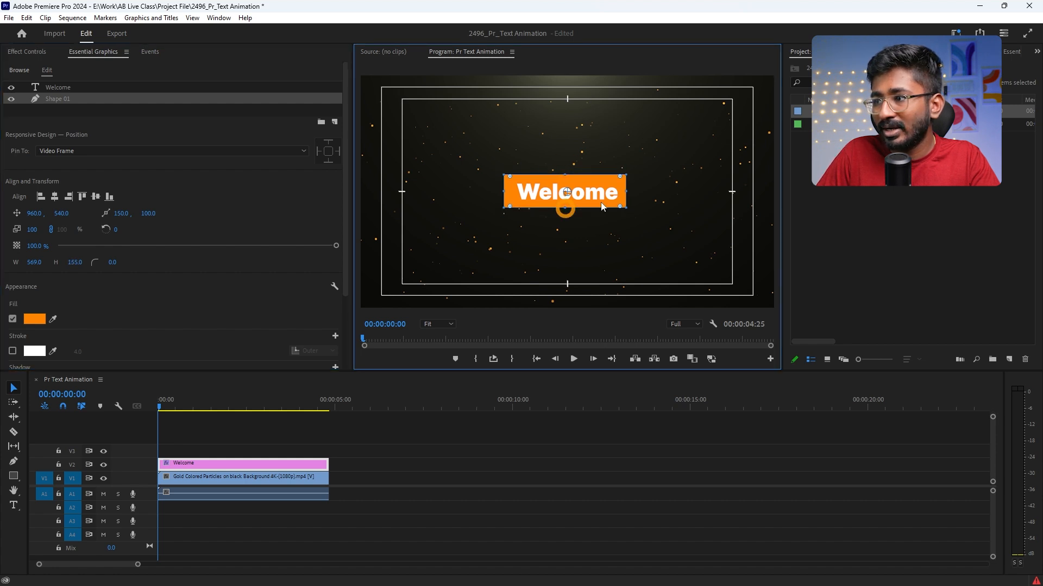
left_click_drag(626, 194, 629, 194)
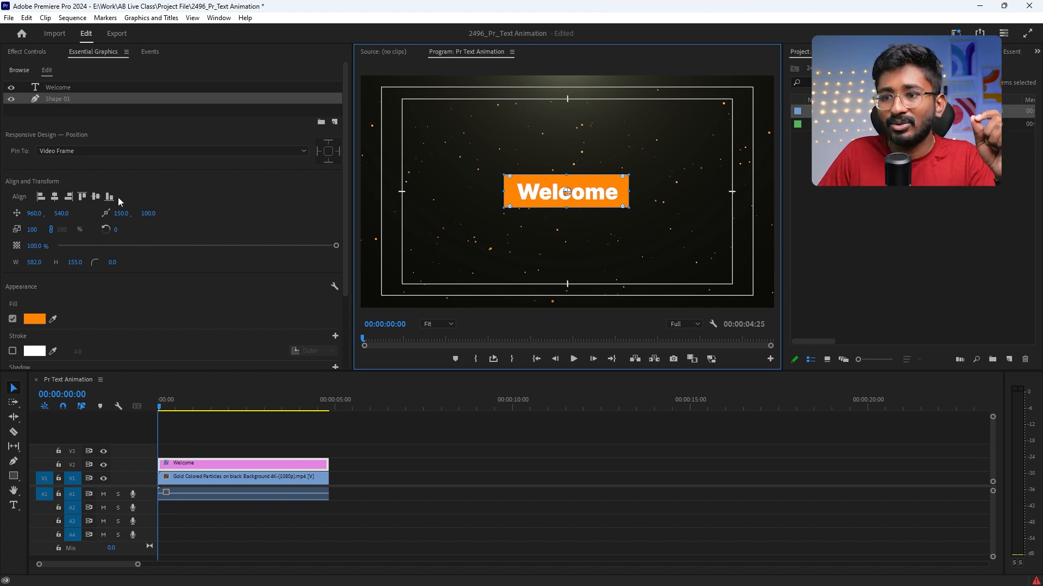
Step: Turn on Mask with Shape for the rectangle layer
scroll(181, 209, "down", 2)
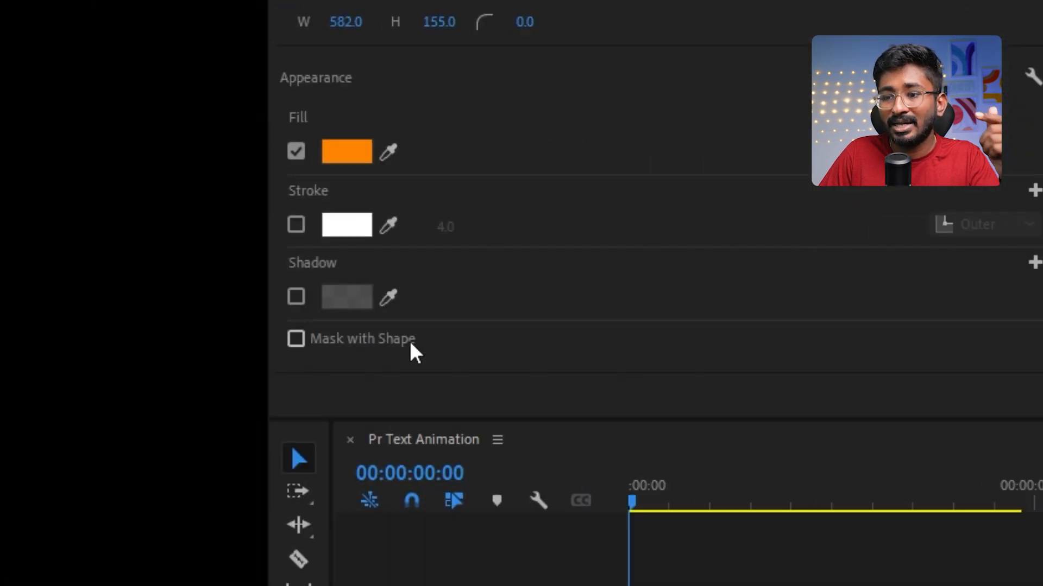
scroll(410, 344, "down", 2)
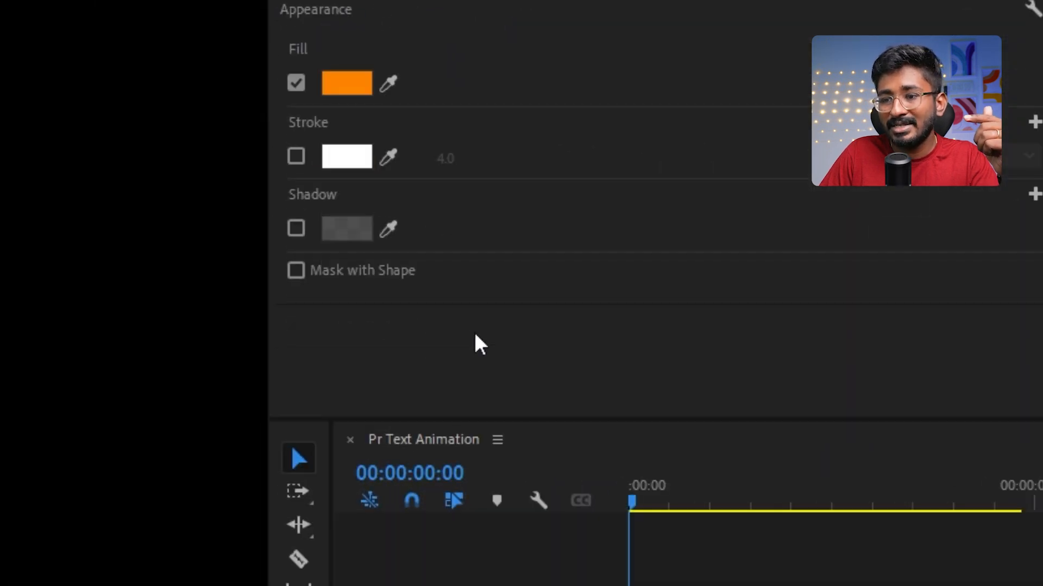
left_click(397, 268)
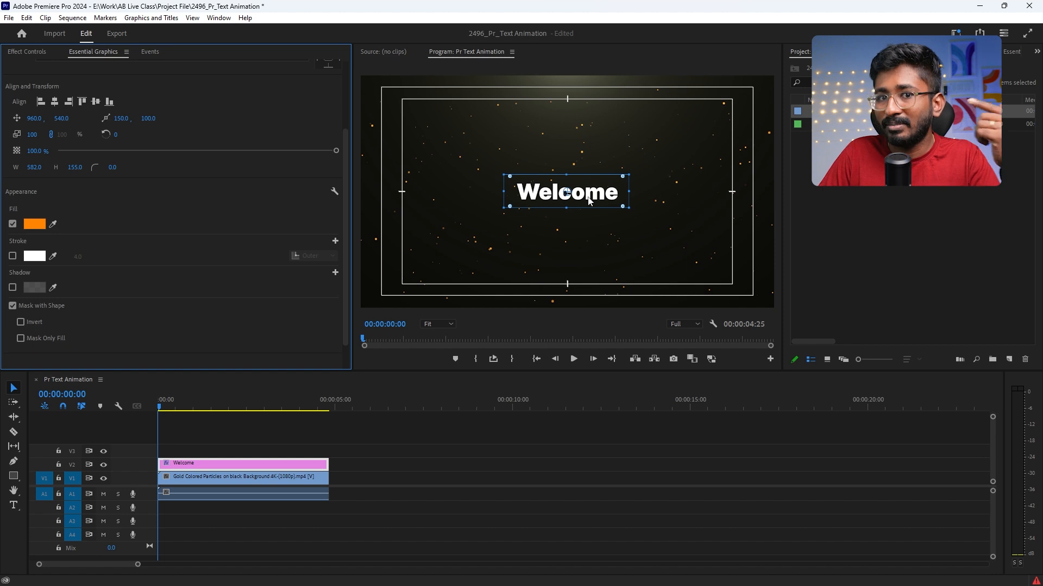
Step: Try moving the Welcome text downward with the mask layer beneath it, and undo the move
scroll(206, 253, "up", 3)
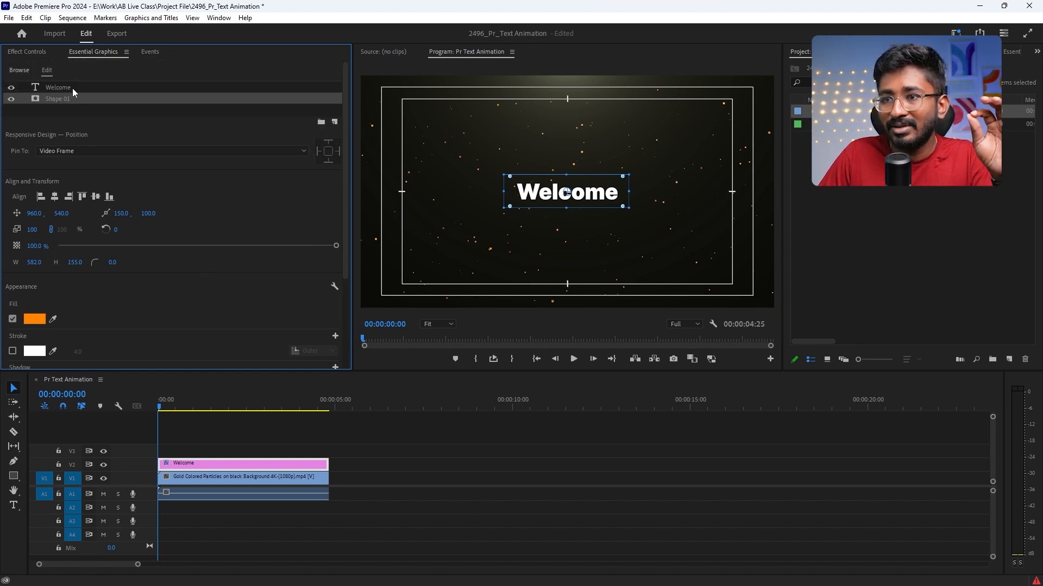
left_click(72, 87)
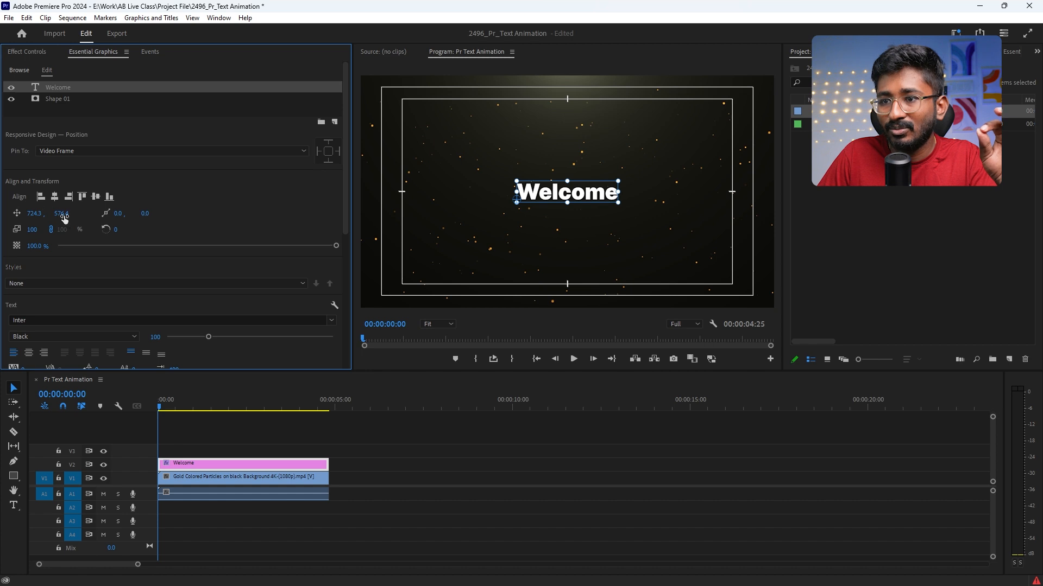
left_click_drag(64, 219, 103, 219)
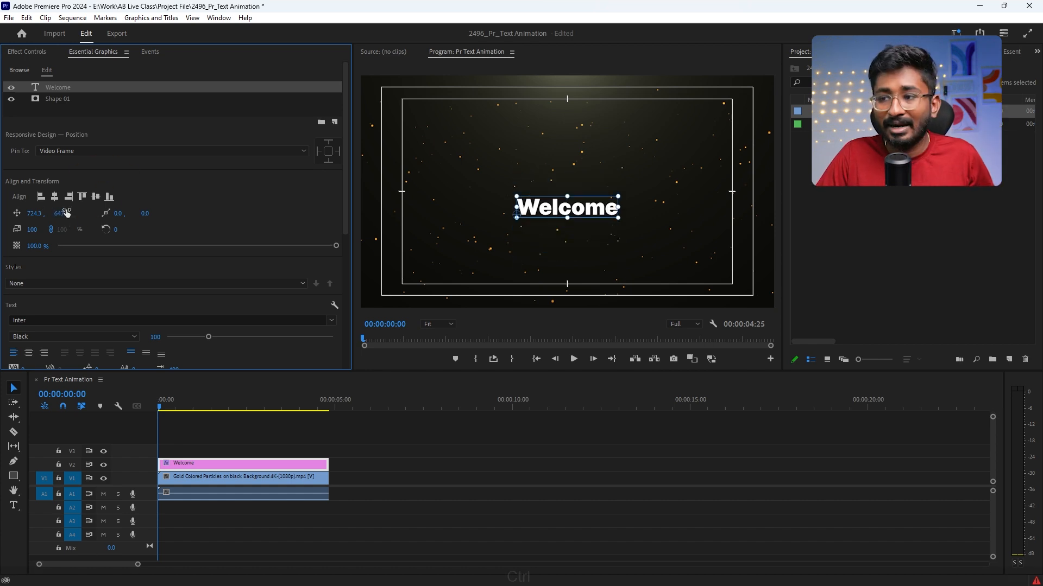
key("ctrl+z")
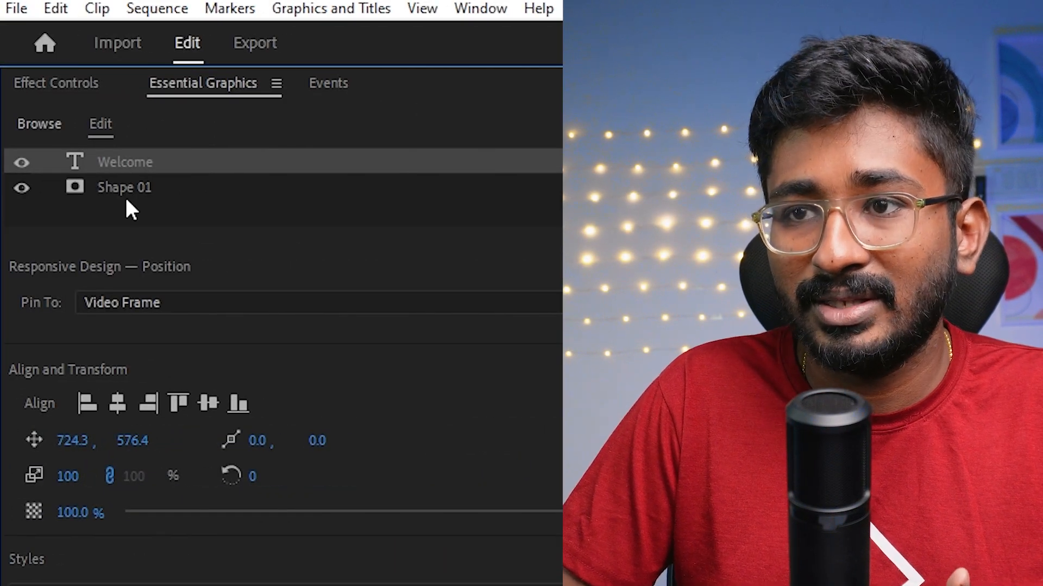
Step: Place the mask shape layer above the Welcome text layer and test the mask by shifting the text vertically
left_click(129, 190)
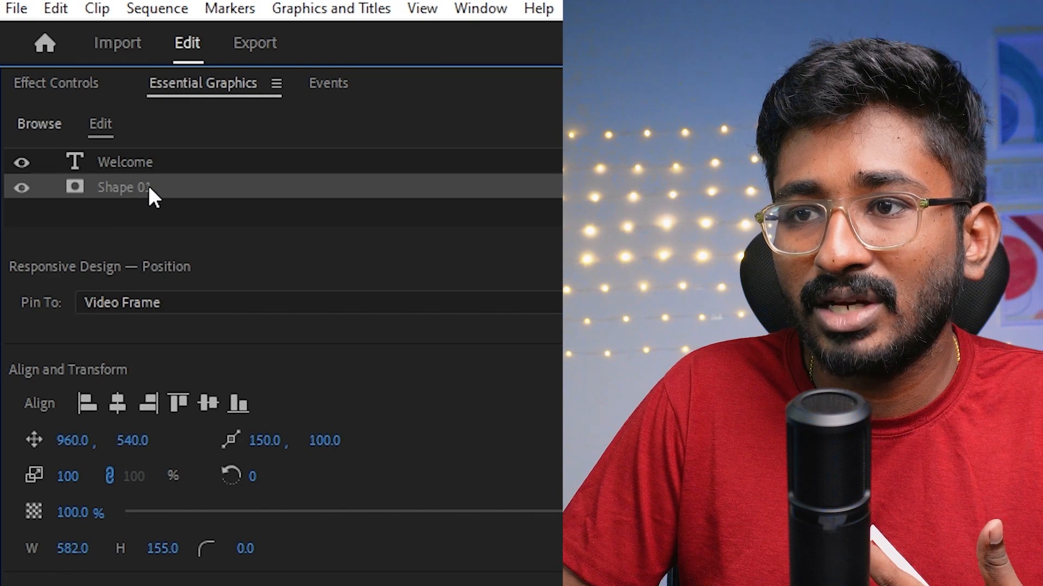
left_click_drag(150, 189, 150, 159)
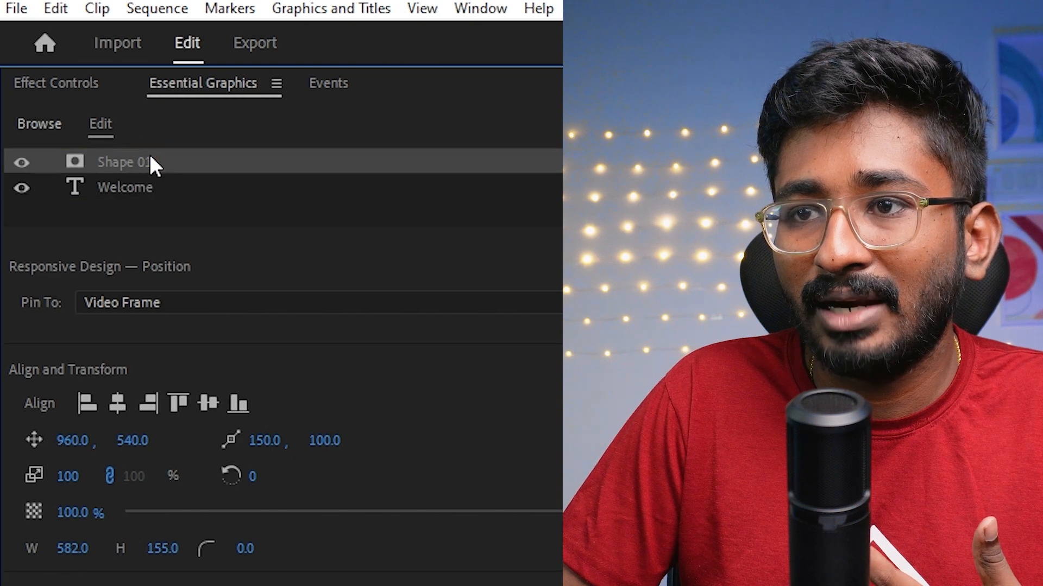
left_click(138, 188)
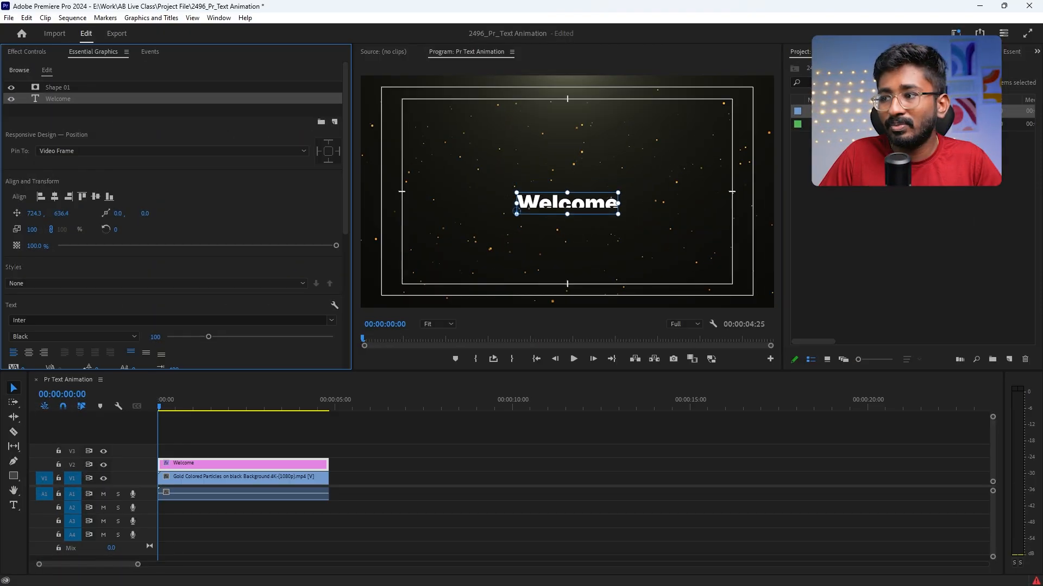
mouse_move(61, 213)
left_mouse_down()
mouse_move(88, 213)
mouse_move(32, 213)
mouse_move(72, 213)
mouse_move(43, 213)
mouse_move(60, 214)
left_mouse_up()
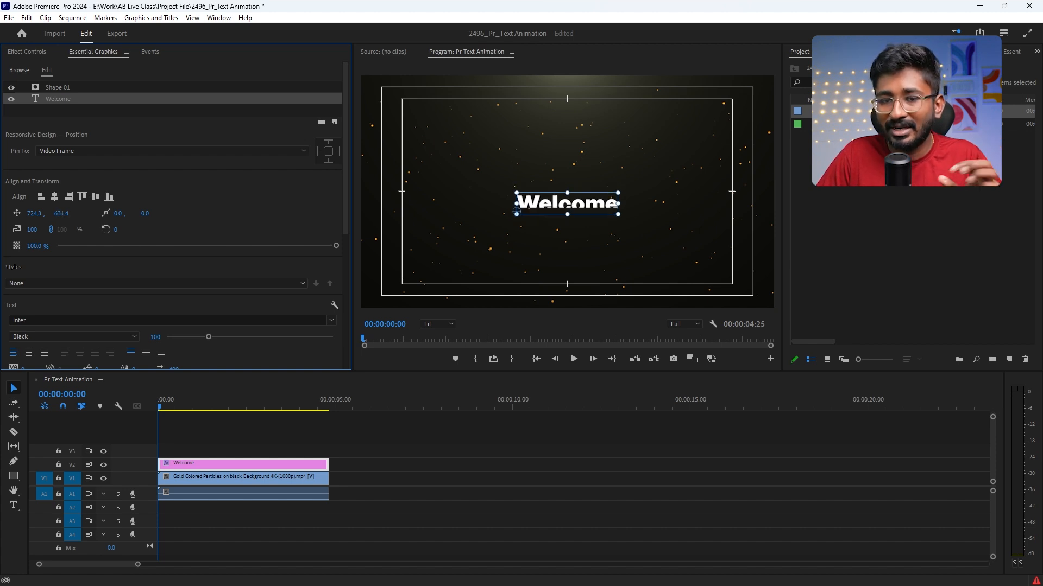
left_click_drag(60, 214, 69, 213)
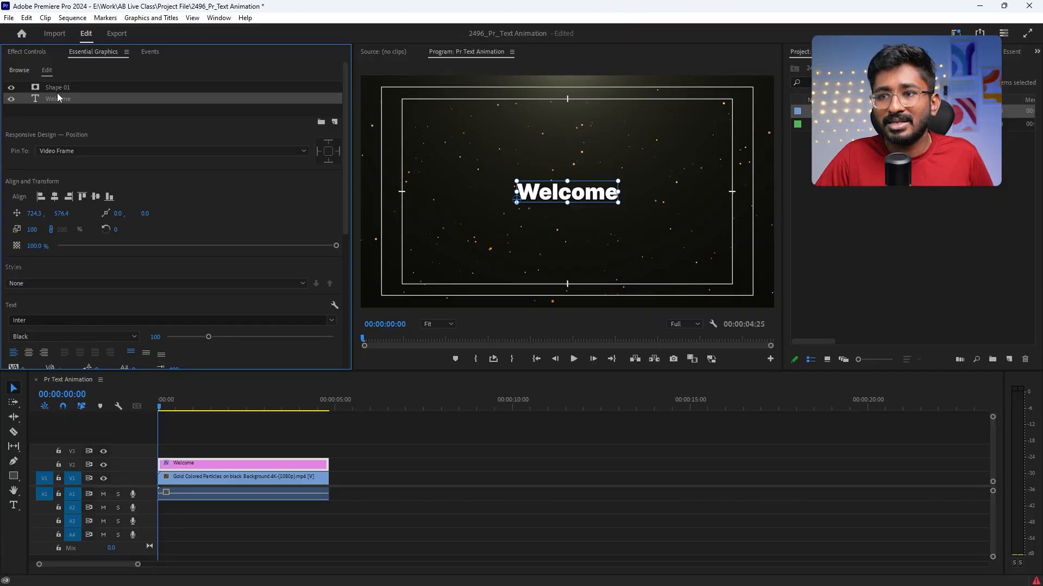
Step: Duplicate the mask shape layer and place the copy beneath the Welcome text layer
left_click(54, 86)
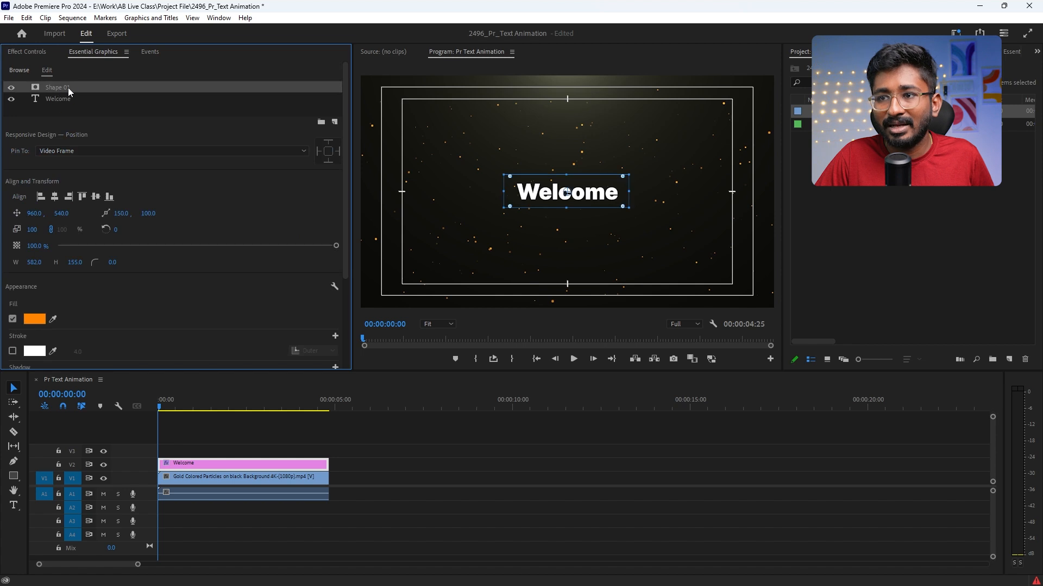
right_click(68, 89)
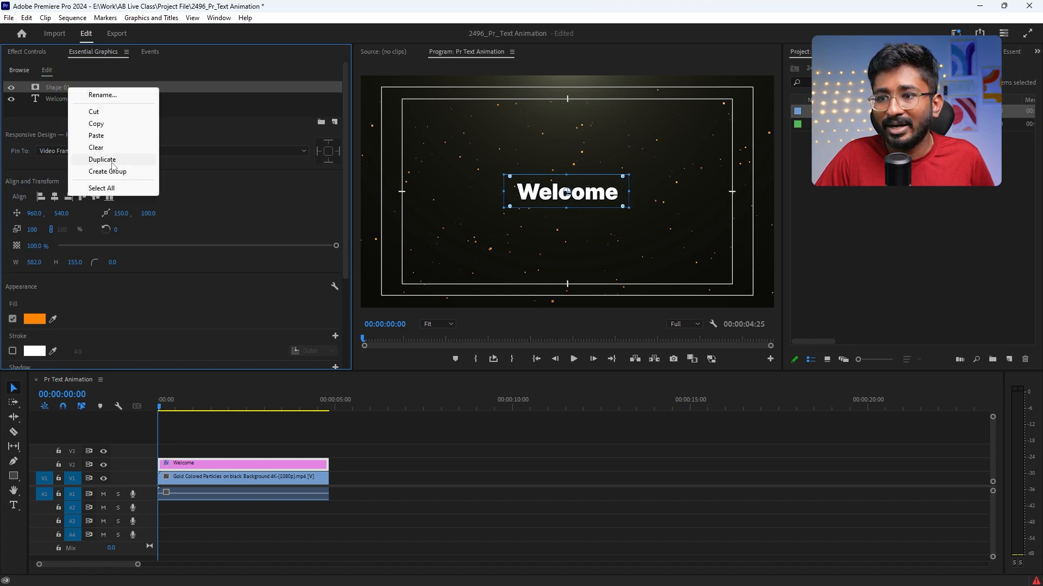
left_click(104, 160)
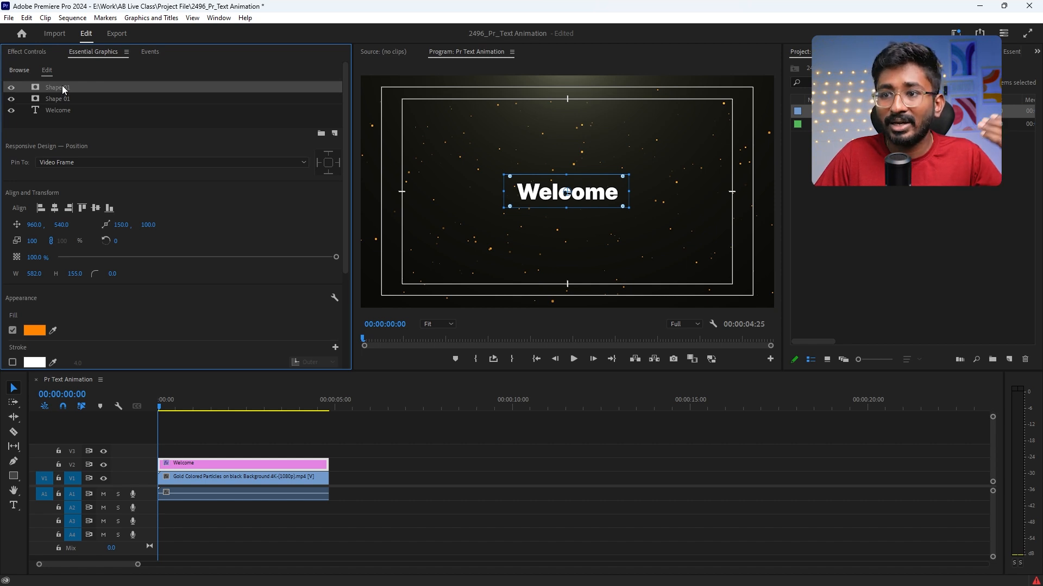
left_click_drag(62, 86, 67, 123)
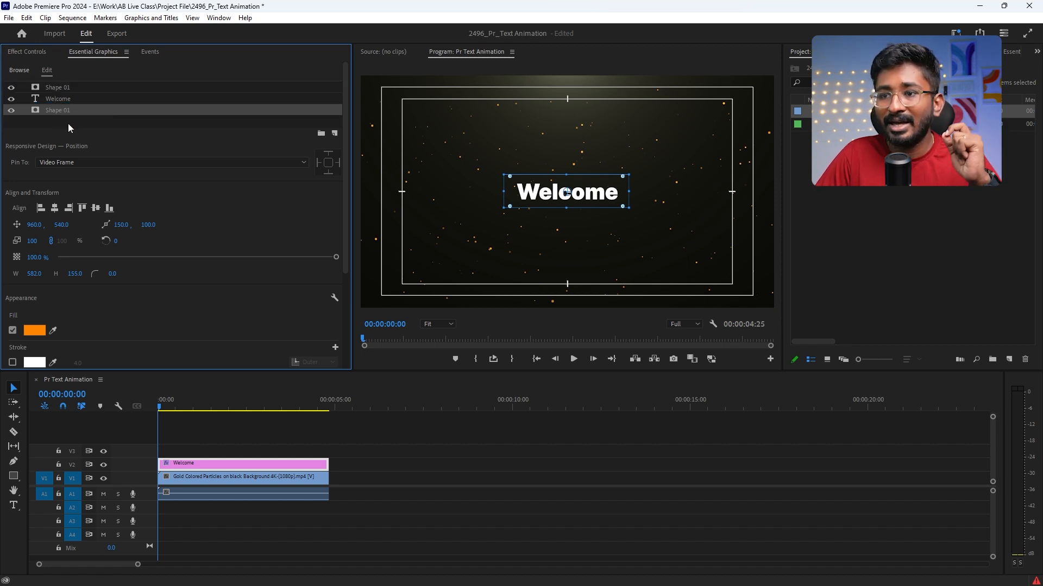
Step: Turn off Mask with Shape for the shape copy beneath the text so it serves as the orange background
scroll(145, 309, "down", 3)
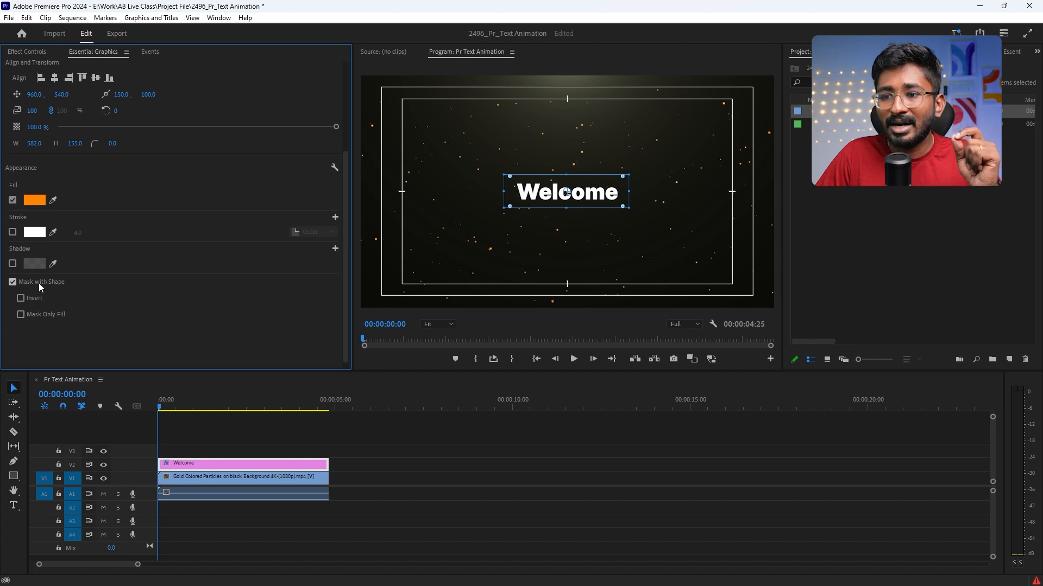
left_click(39, 283)
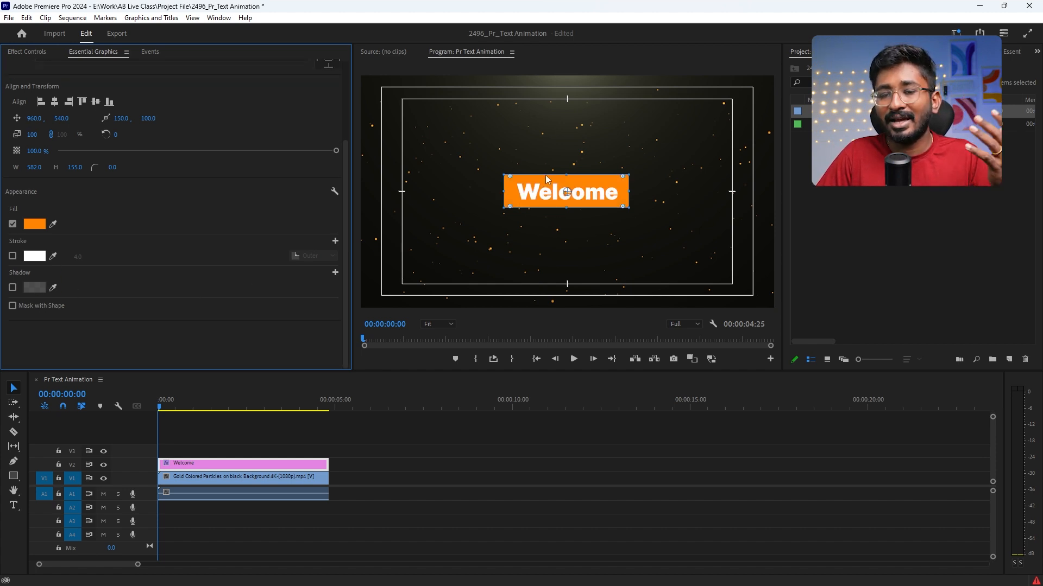
scroll(165, 307, "up", 3)
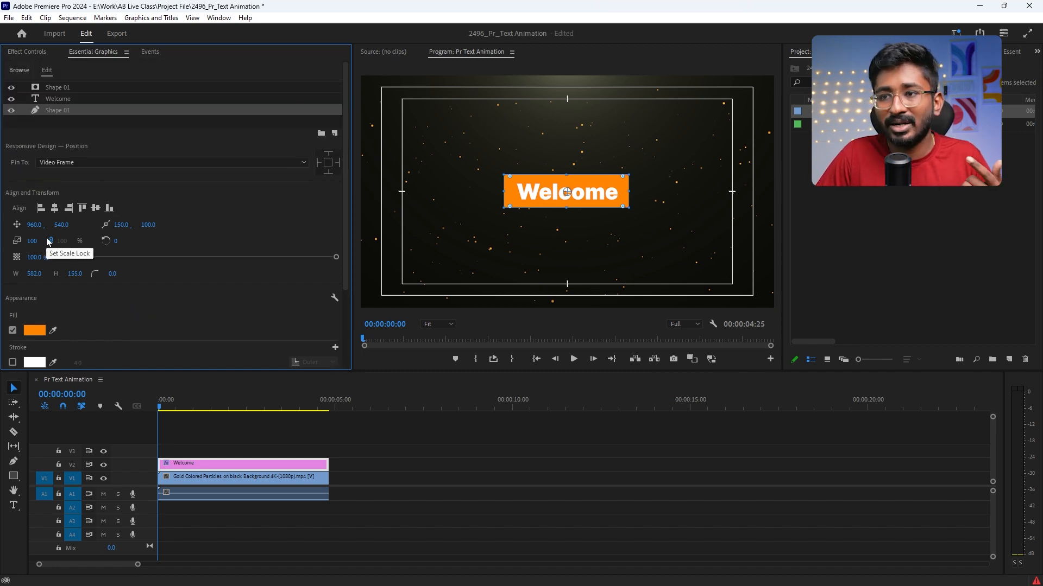
Step: Enable keyframing of the Welcome text's own Transform Position at 00:00:00:00 in the graphic clip's effect controls
left_click(37, 53)
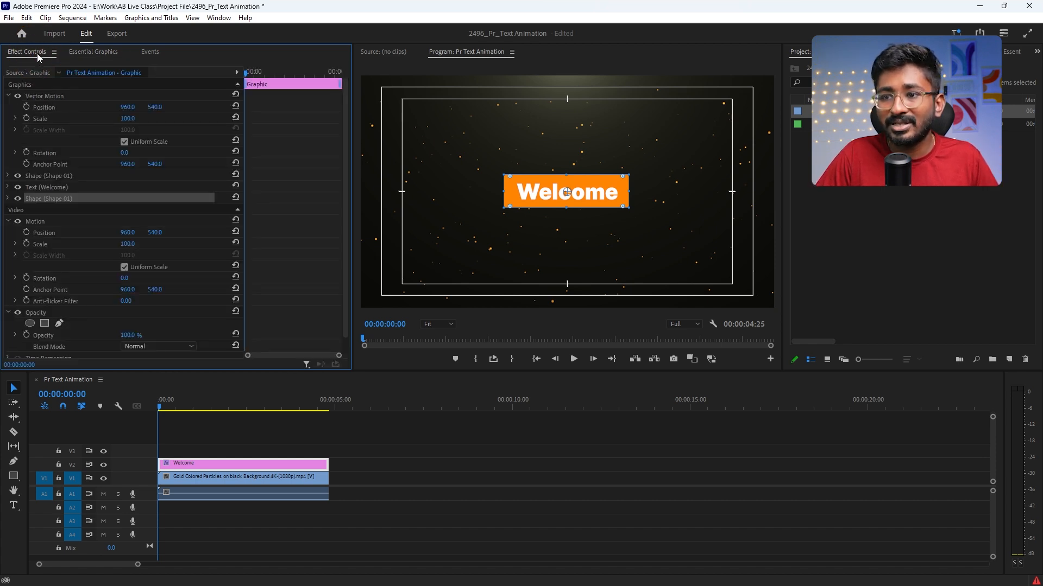
left_click(188, 463)
left_click(8, 187)
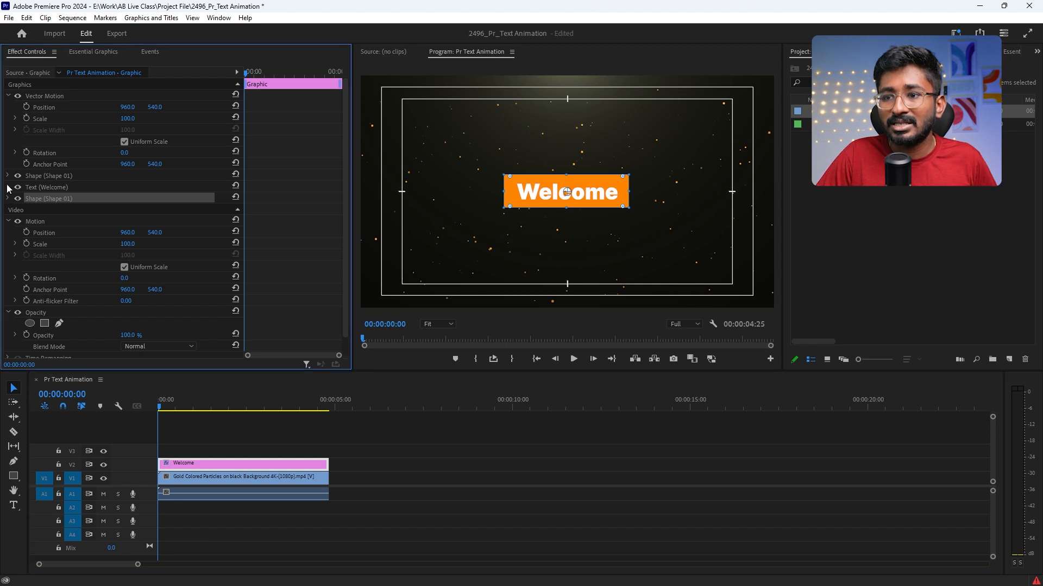
scroll(27, 294, "down", 2)
scroll(16, 296, "down", 6)
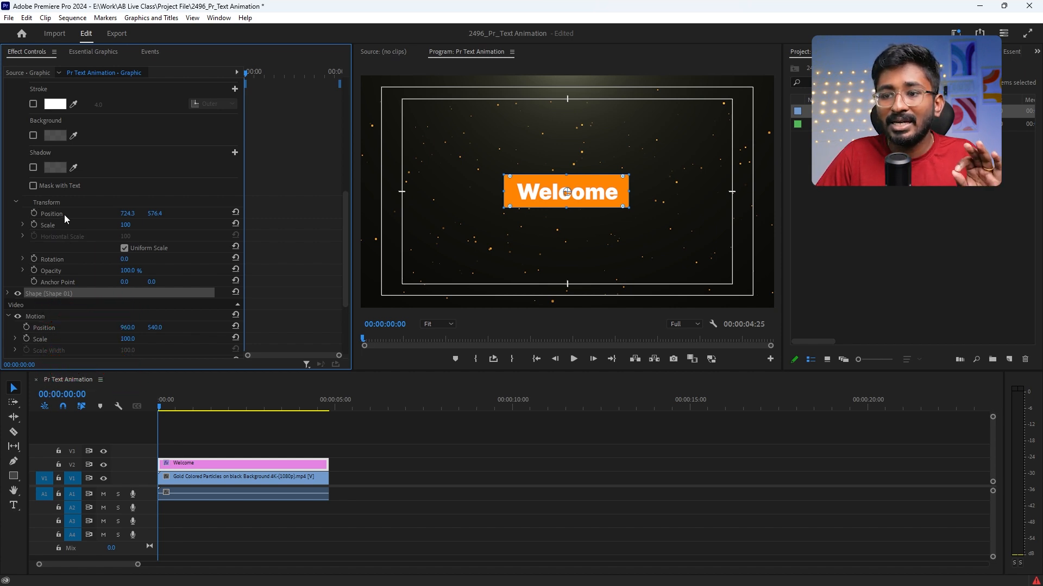
scroll(65, 228, "up", 2)
scroll(65, 233, "up", 8)
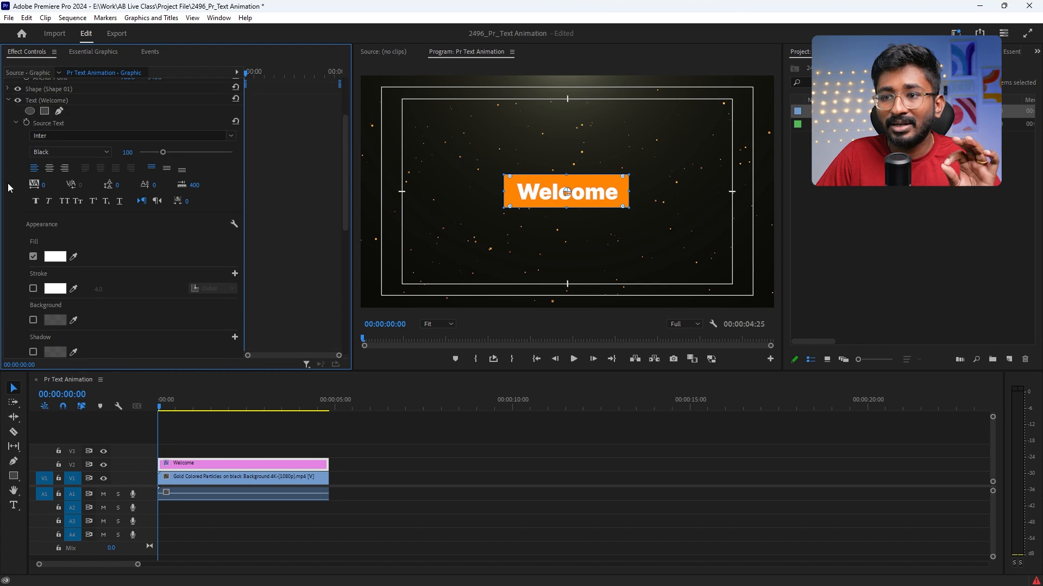
scroll(16, 234, "down", 7)
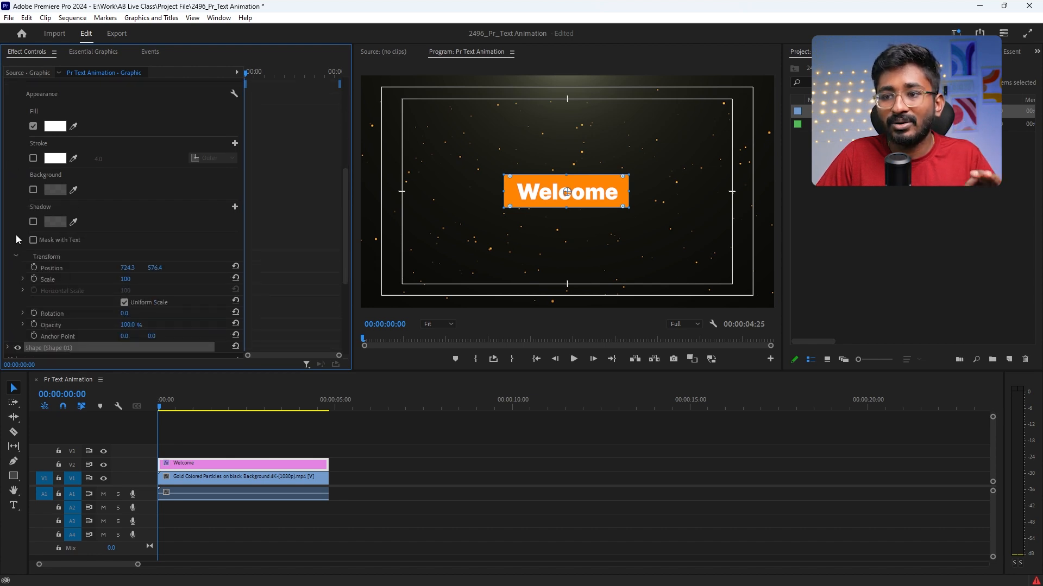
left_click(53, 267)
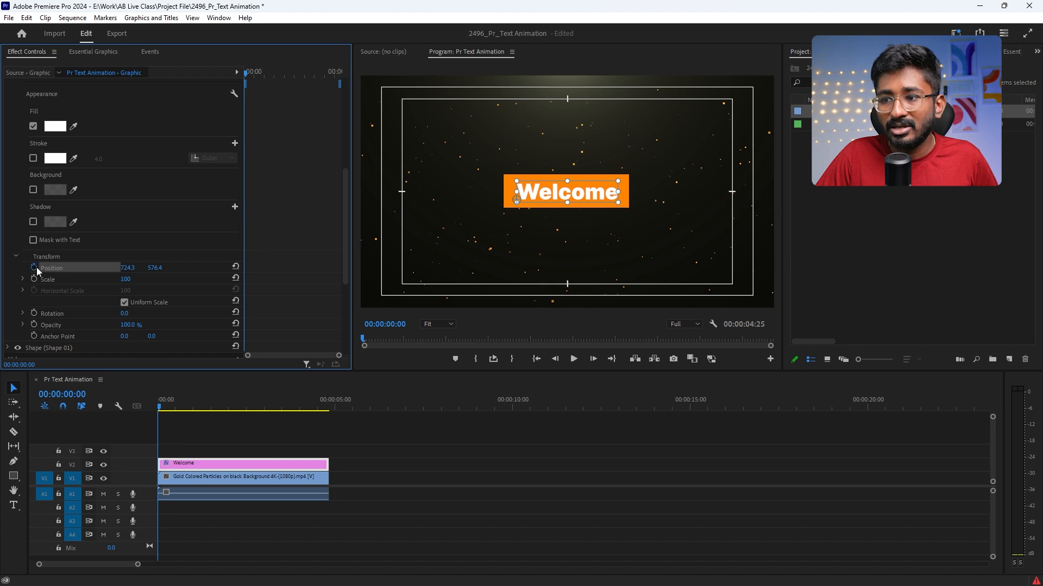
left_click(35, 268)
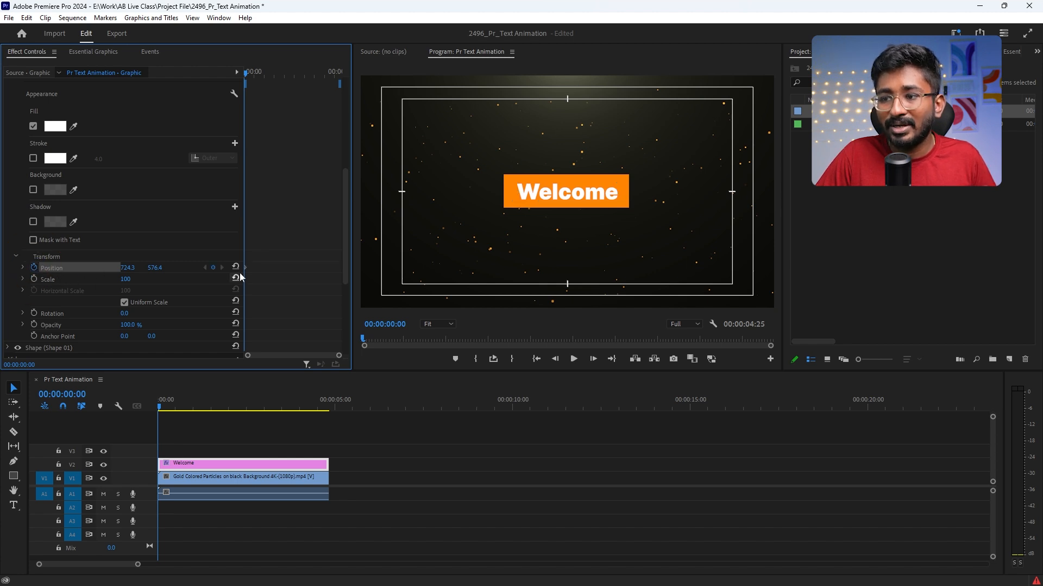
Step: Move the Welcome text's Position keyframe forward, set vertical Position to 740.4 at 00:00:00:00, and play back the reveal
left_click_drag(246, 268, 259, 270)
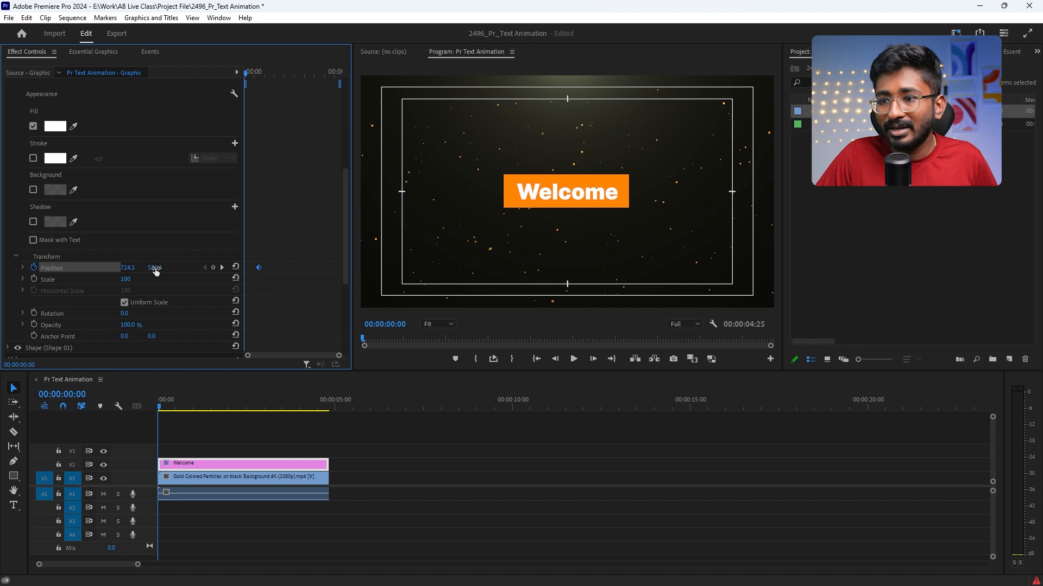
left_click_drag(155, 272, 245, 265)
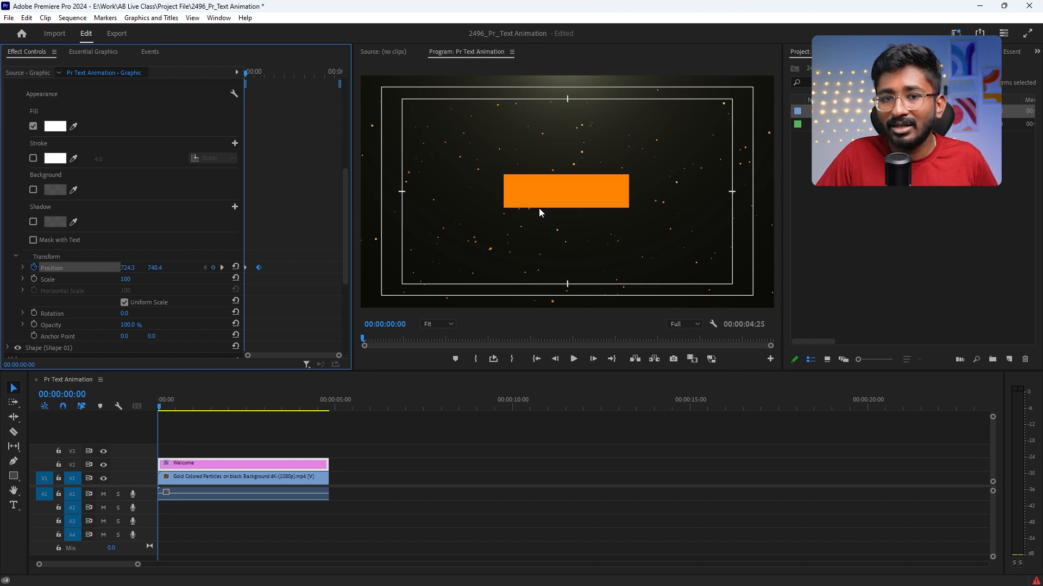
key("space")
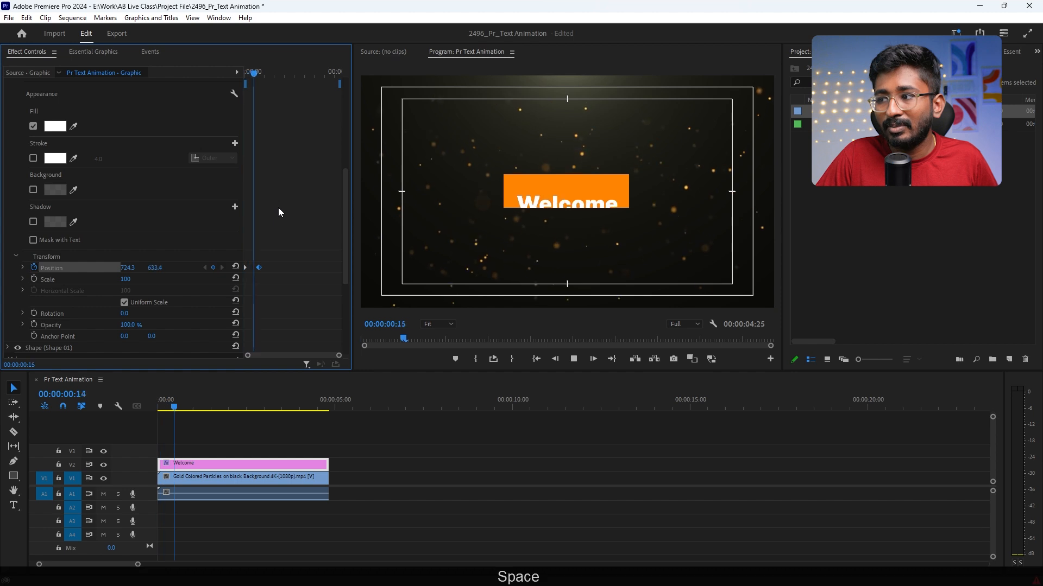
key("space")
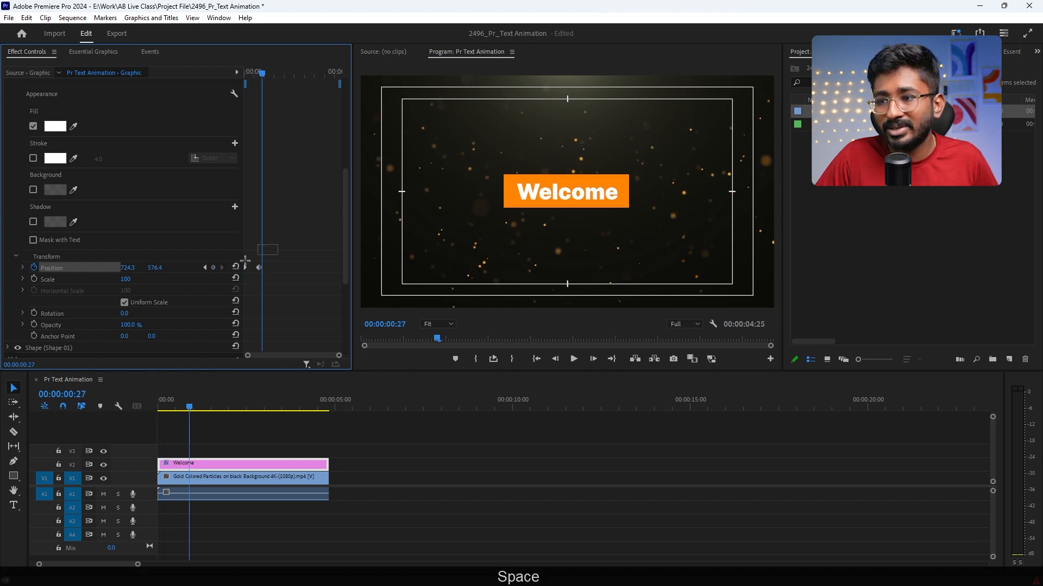
Step: Apply Ease In and Ease Out temporal interpolation to both Position keyframes of the Welcome text
right_click(260, 268)
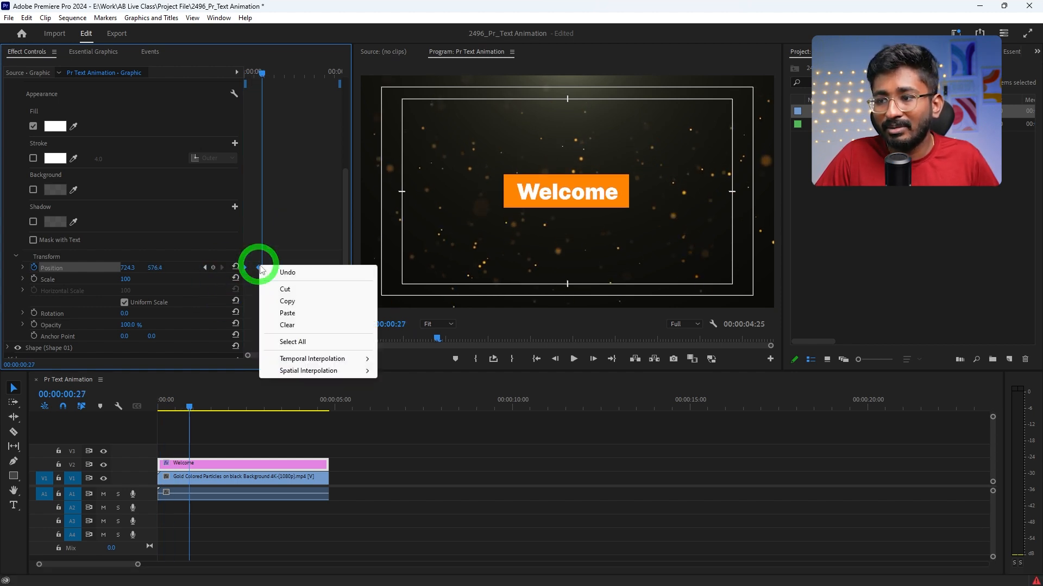
mouse_move(312, 359)
left_click(396, 425)
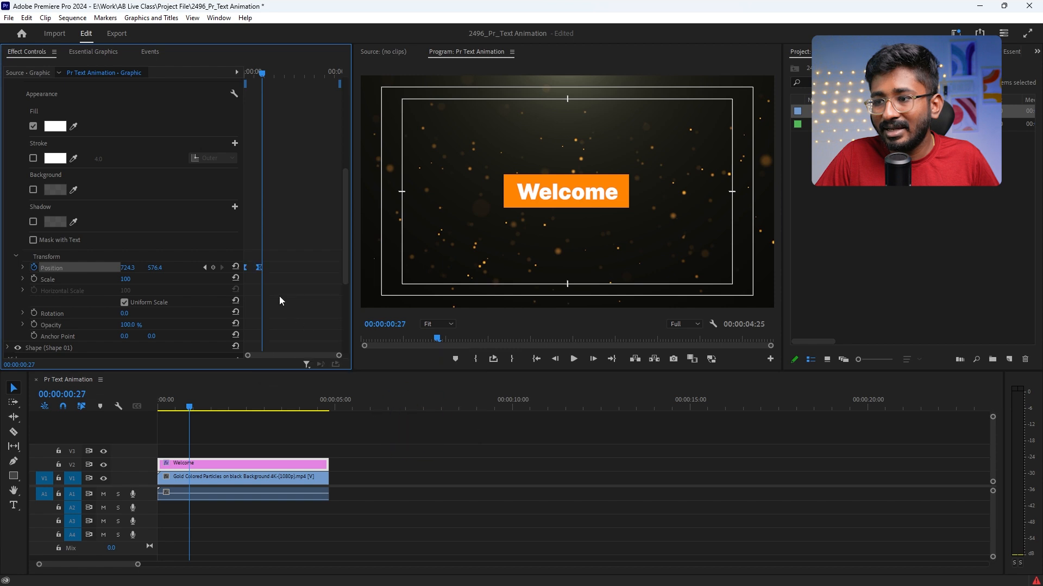
right_click(261, 267)
left_click(366, 357)
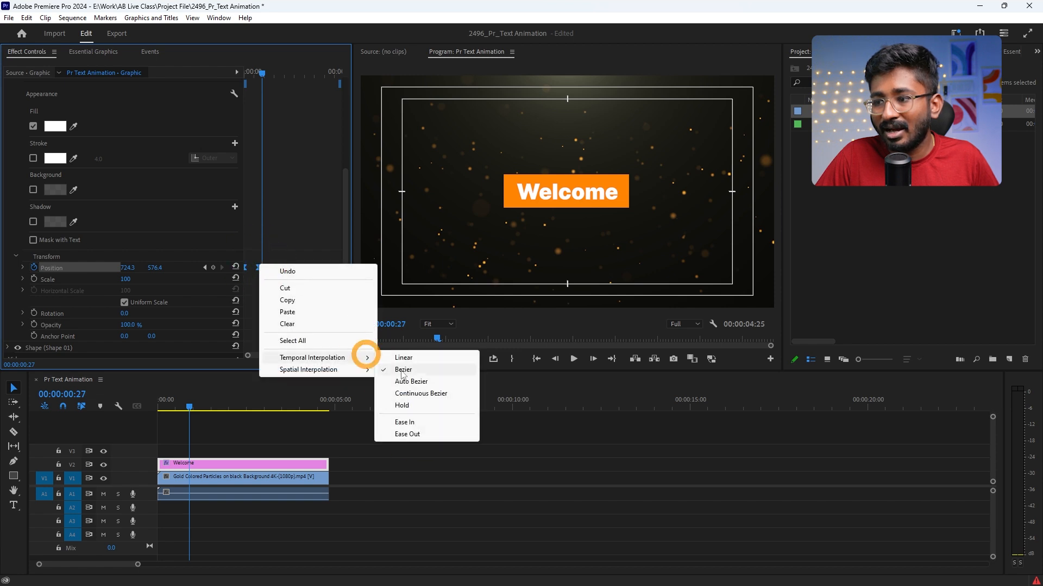
left_click(407, 433)
Step: Extend the second Position keyframe's velocity handle toward the first so the Welcome text starts fast and settles slowly, and preview it from the start
left_click_drag(335, 359, 297, 357)
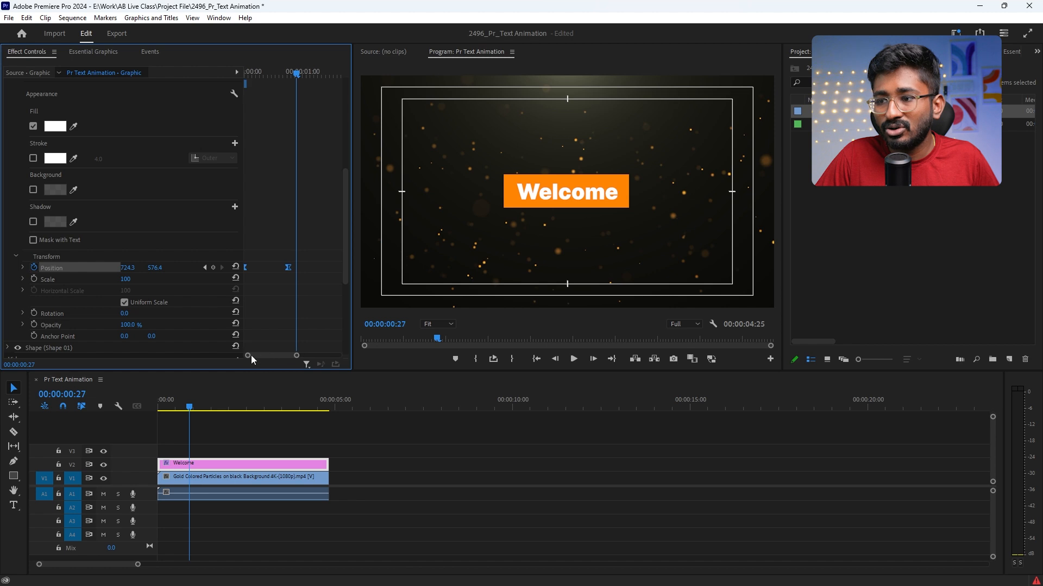
left_click(22, 267)
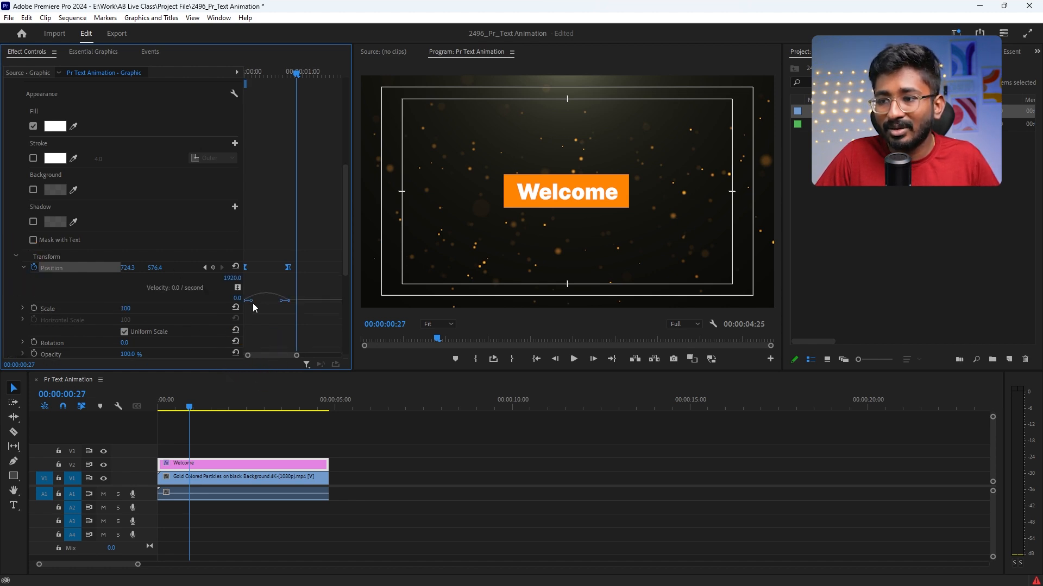
left_click_drag(281, 300, 262, 301)
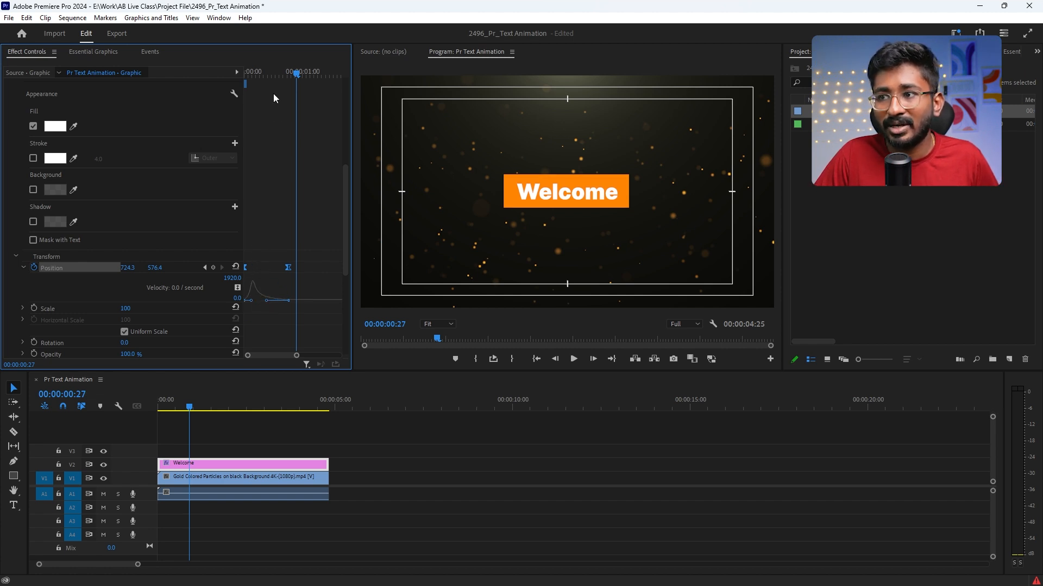
left_click(160, 403)
key("space")
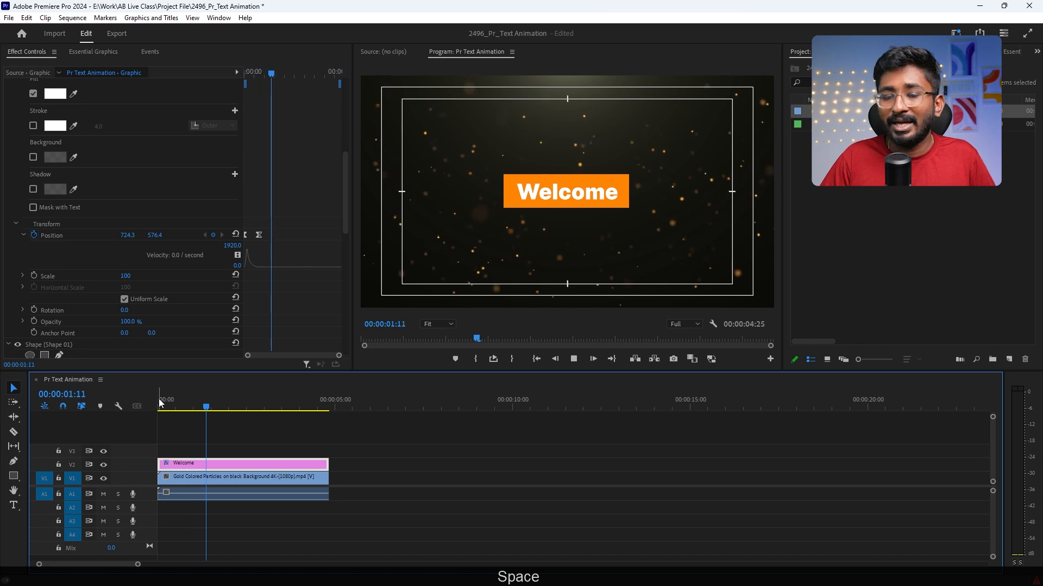
key("space")
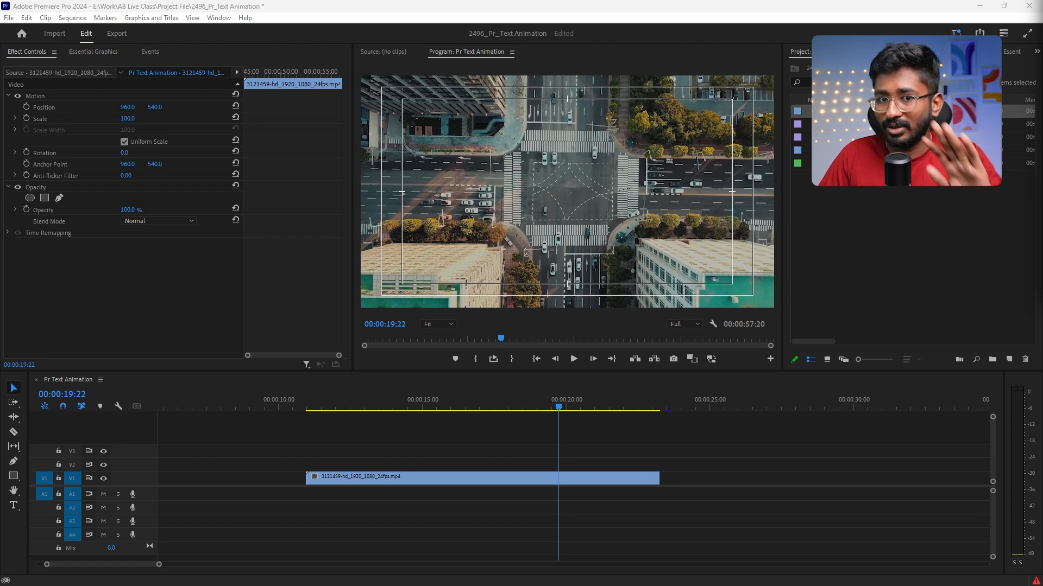
Step: Add the text Nature over the aerial intersection footage at 00:00:19:22
left_click(556, 481)
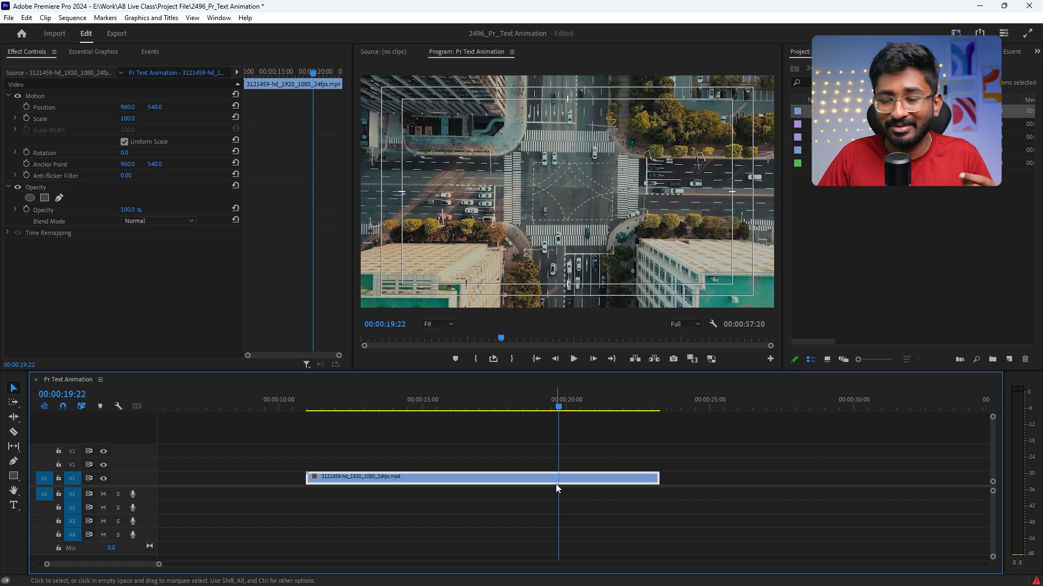
left_click(13, 506)
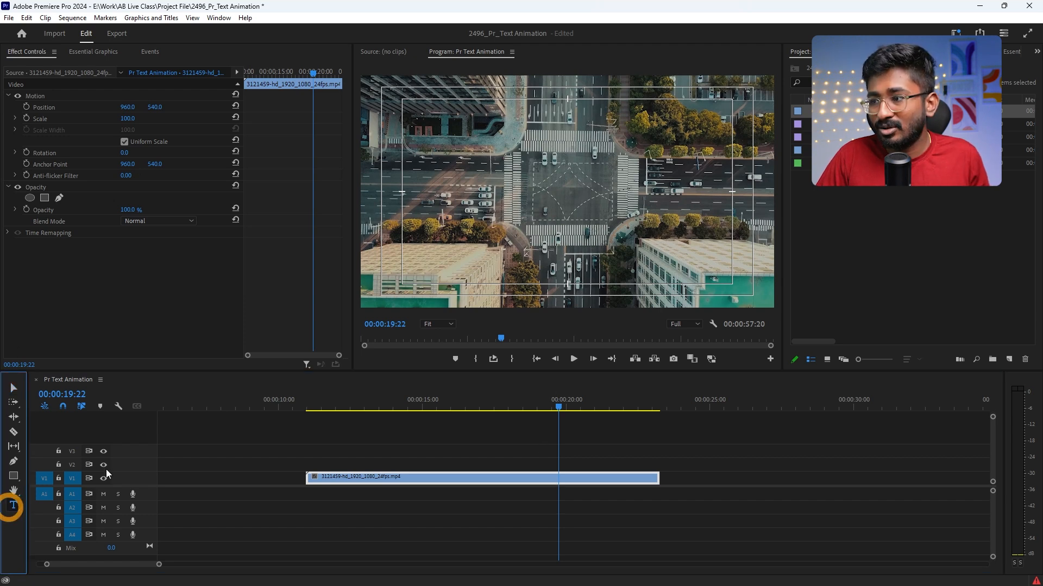
left_click(534, 198)
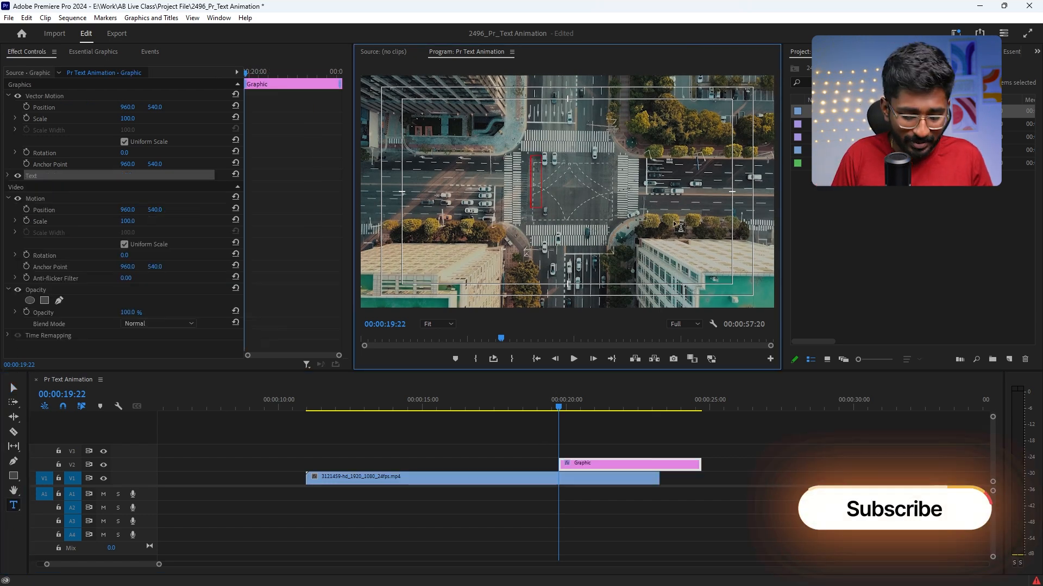
type("Nature")
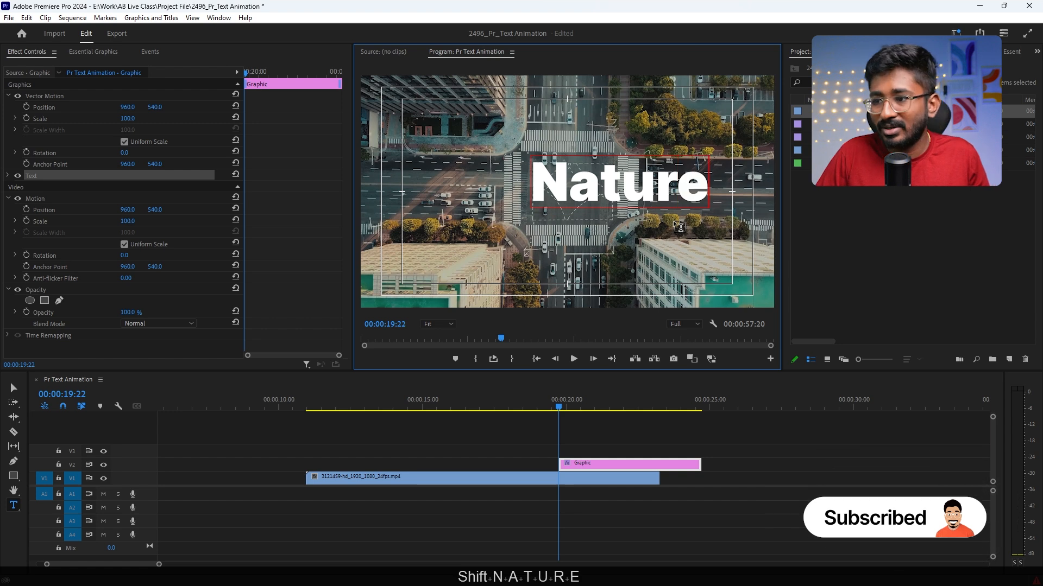
left_click(15, 387)
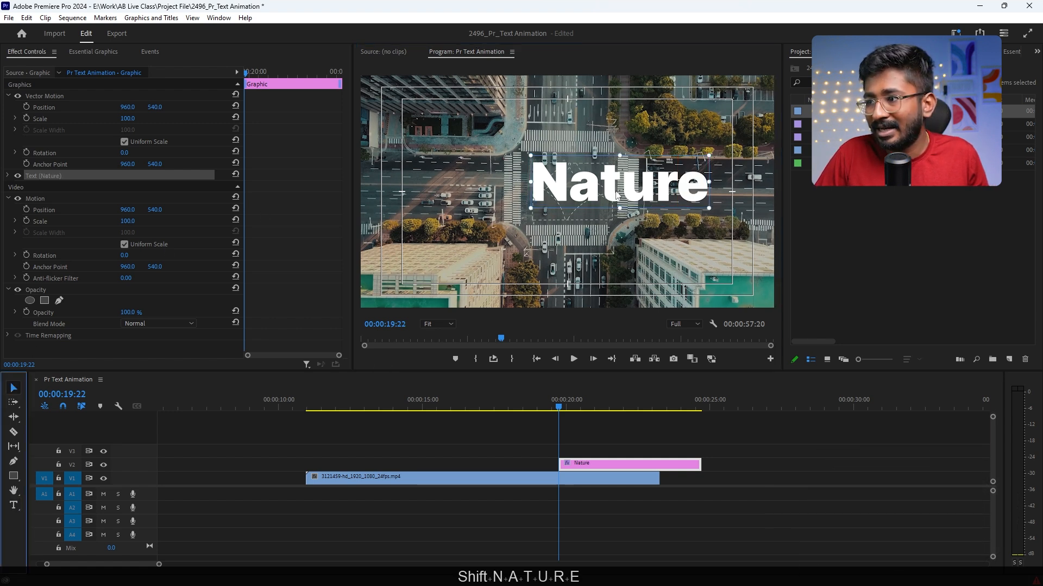
Step: Center-align the Nature text and position it in the middle of the frame
left_click_drag(616, 195, 558, 203)
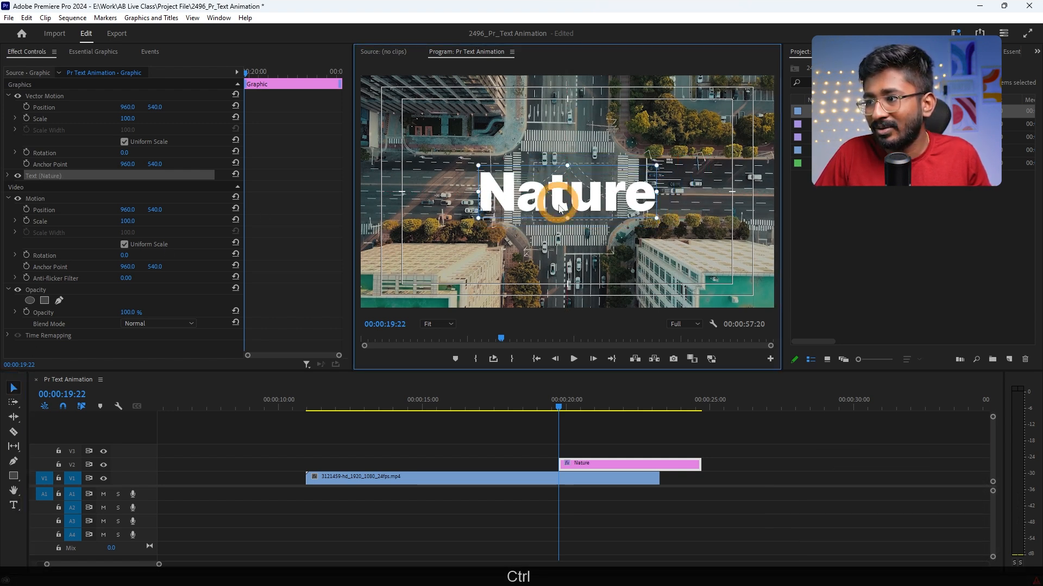
left_click(7, 175)
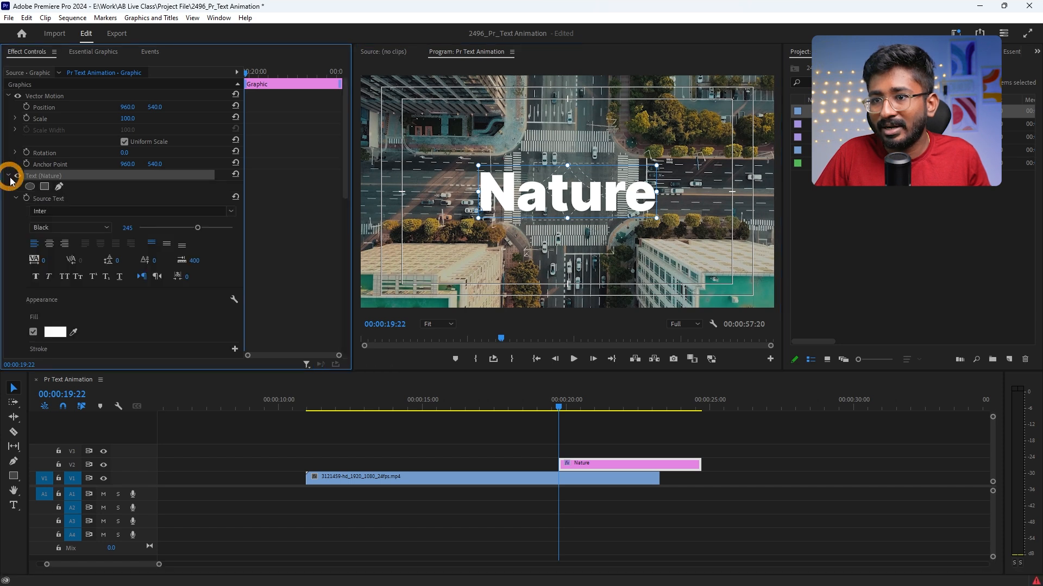
left_click(49, 243)
left_click_drag(508, 204, 599, 203)
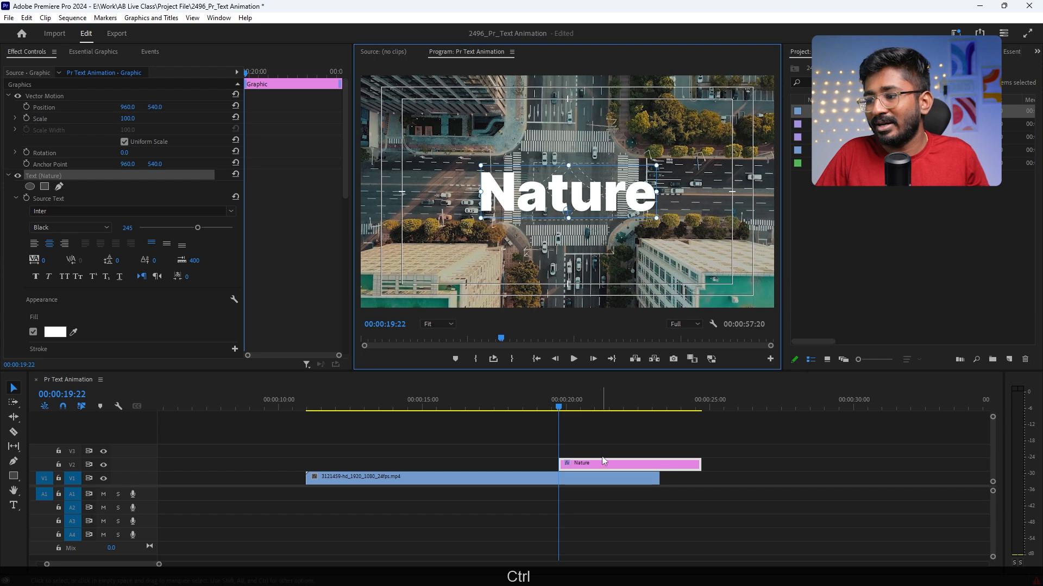
Step: Shift the Nature graphic clip earlier so it ends with the intersection footage, and play across the point where the text appears
left_click_drag(601, 462, 558, 463)
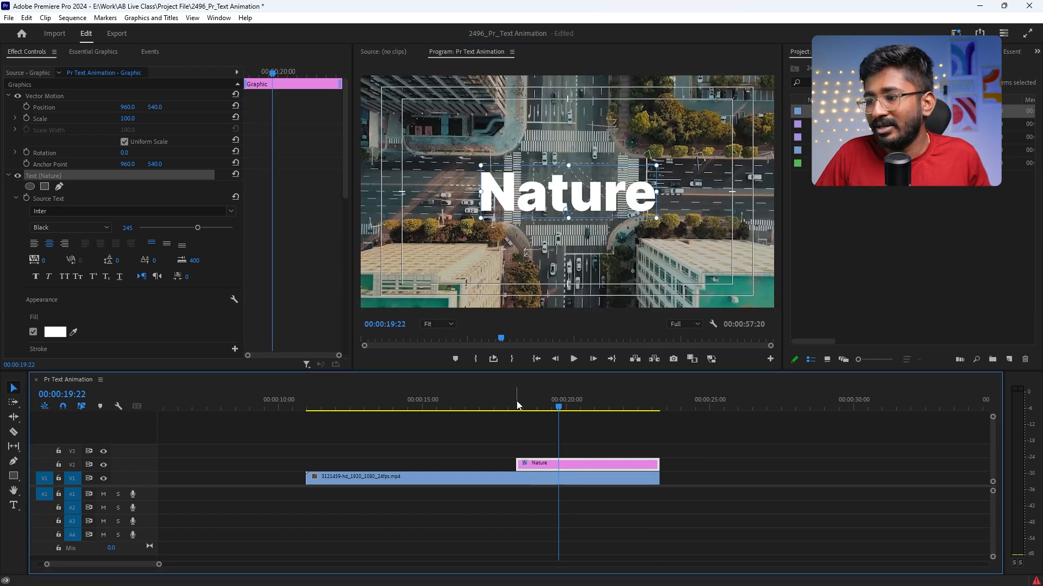
left_click_drag(517, 405, 466, 404)
key("space")
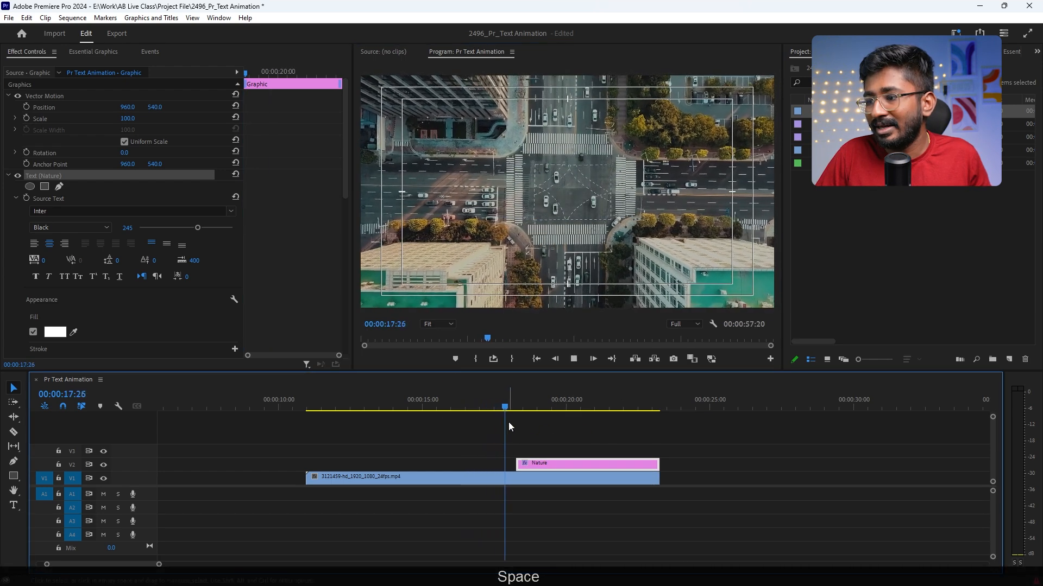
key("space")
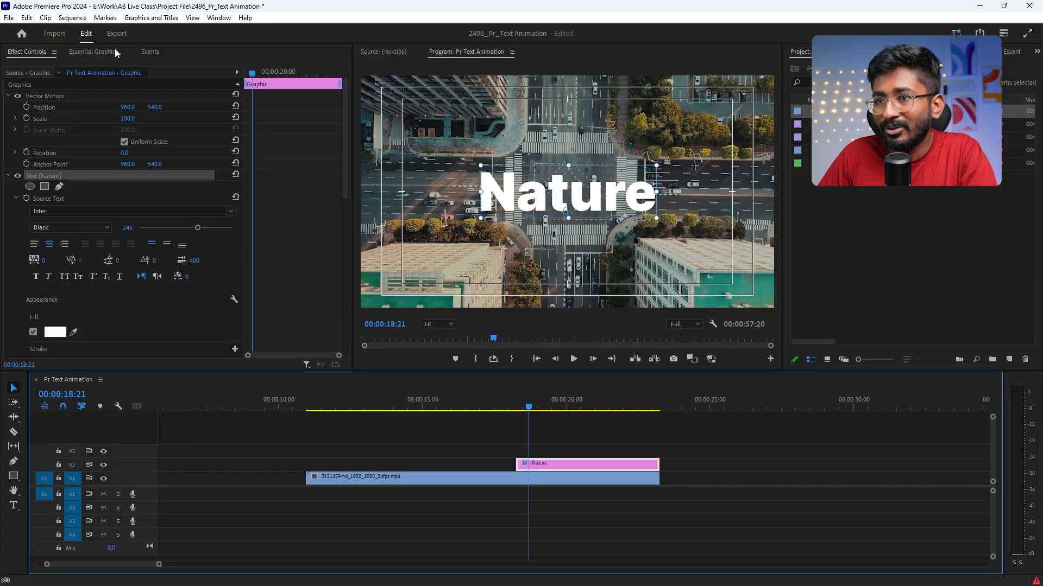
left_click(116, 52)
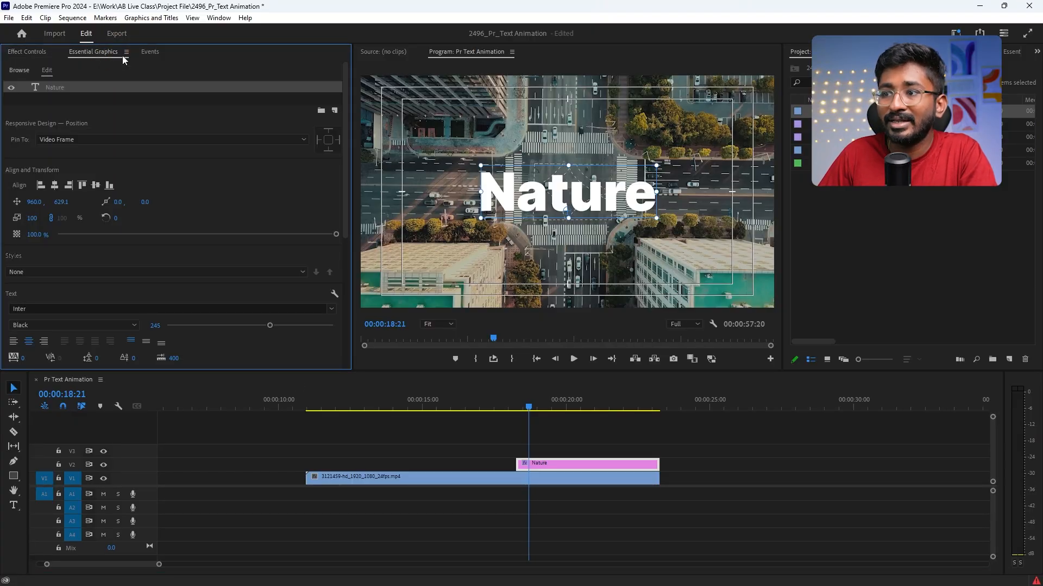
left_click(336, 113)
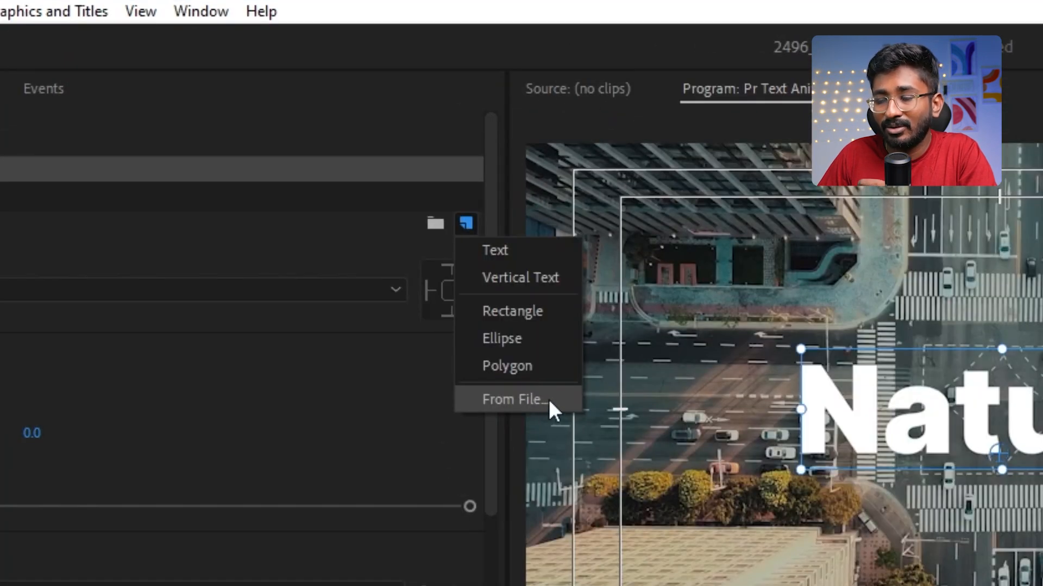
left_click(548, 399)
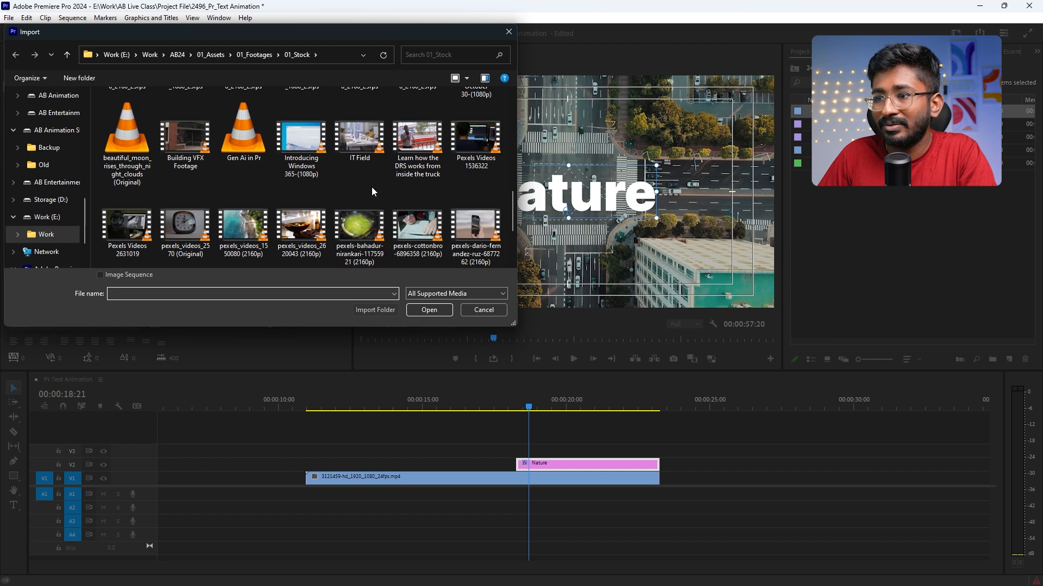
scroll(402, 223, "down", 1)
scroll(326, 190, "up", 2)
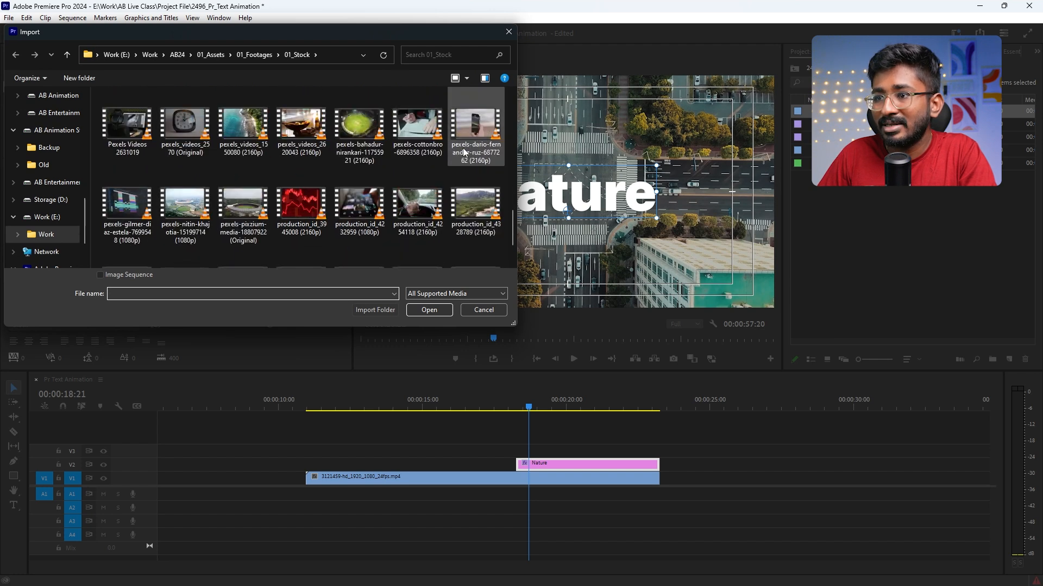
left_click(260, 202)
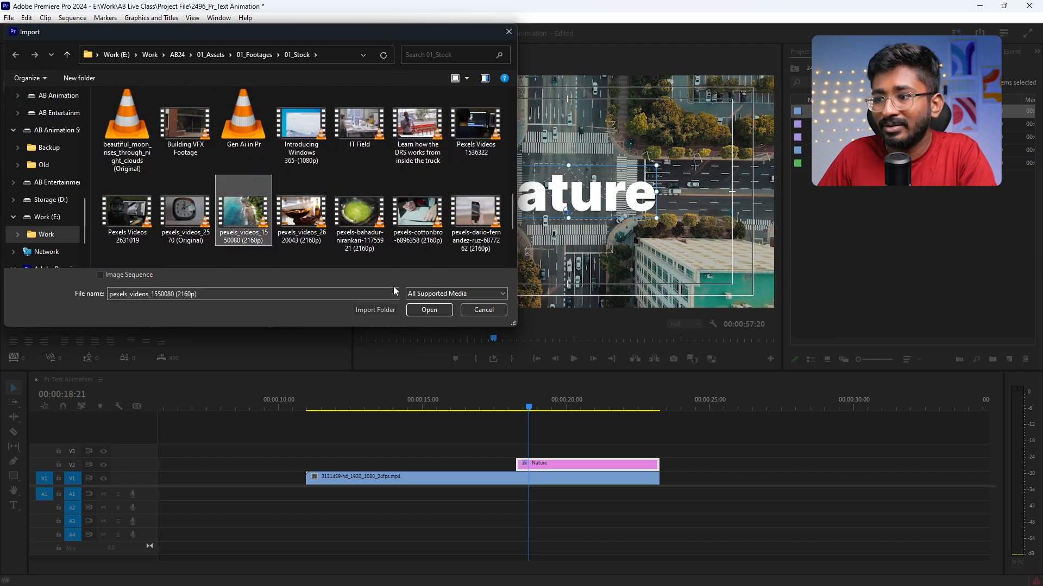
left_click(416, 314)
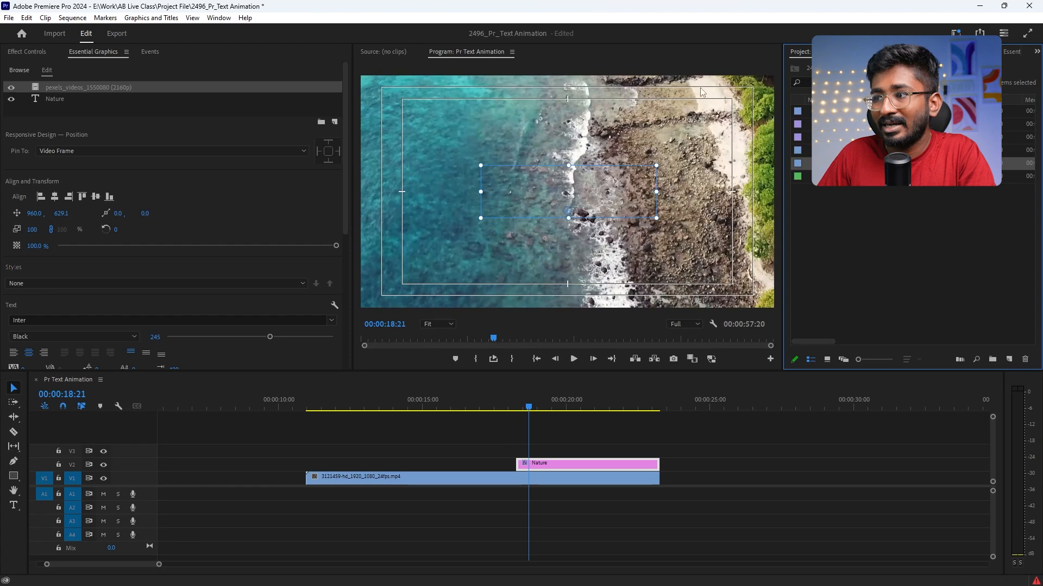
left_click(132, 108)
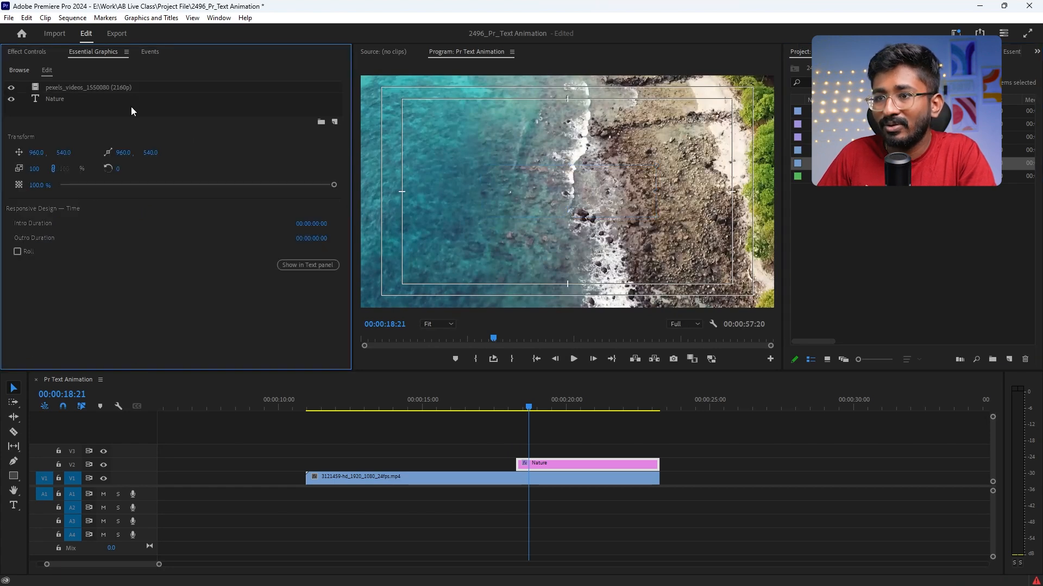
left_click(120, 86)
left_click(31, 229)
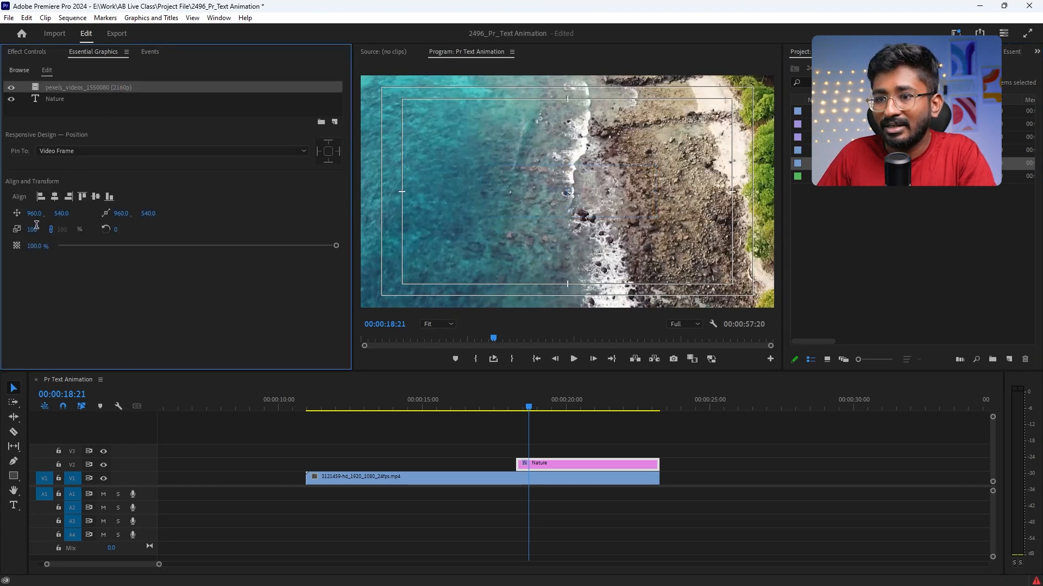
type("50")
key("Return")
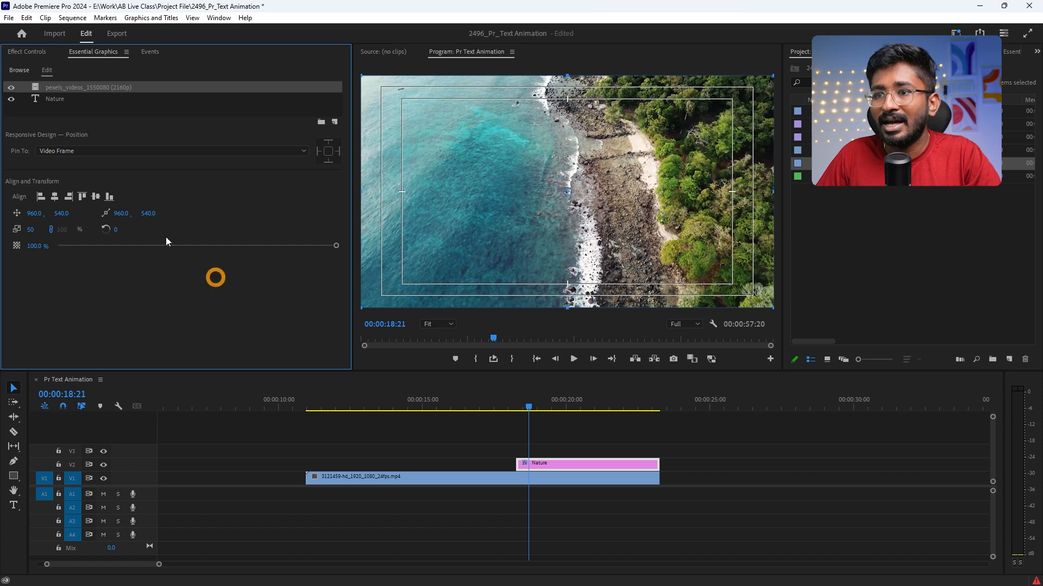
Step: Enable Mask with Text for the Nature text layer
left_click(57, 100)
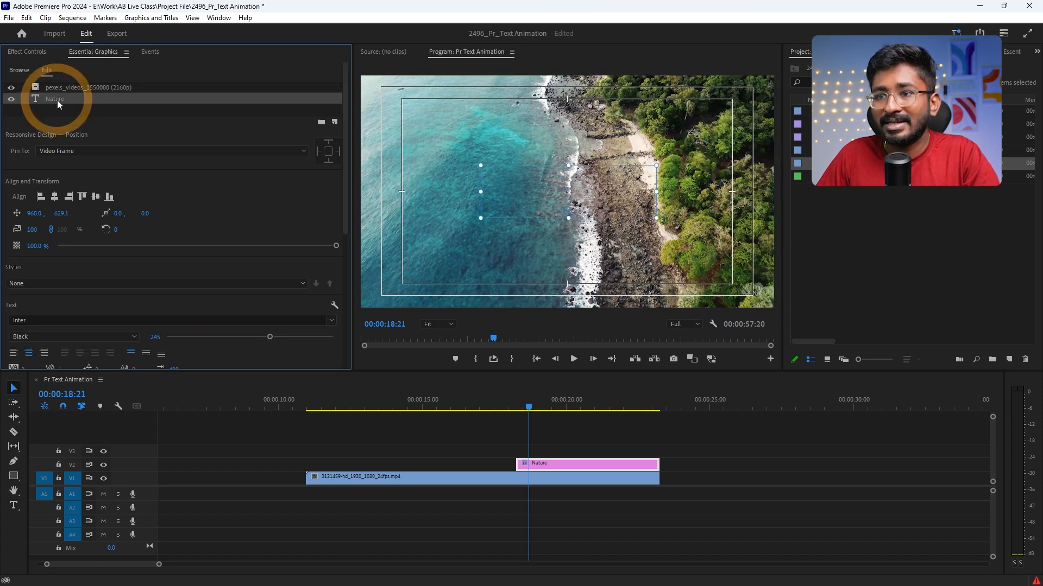
scroll(23, 271, "down", 5)
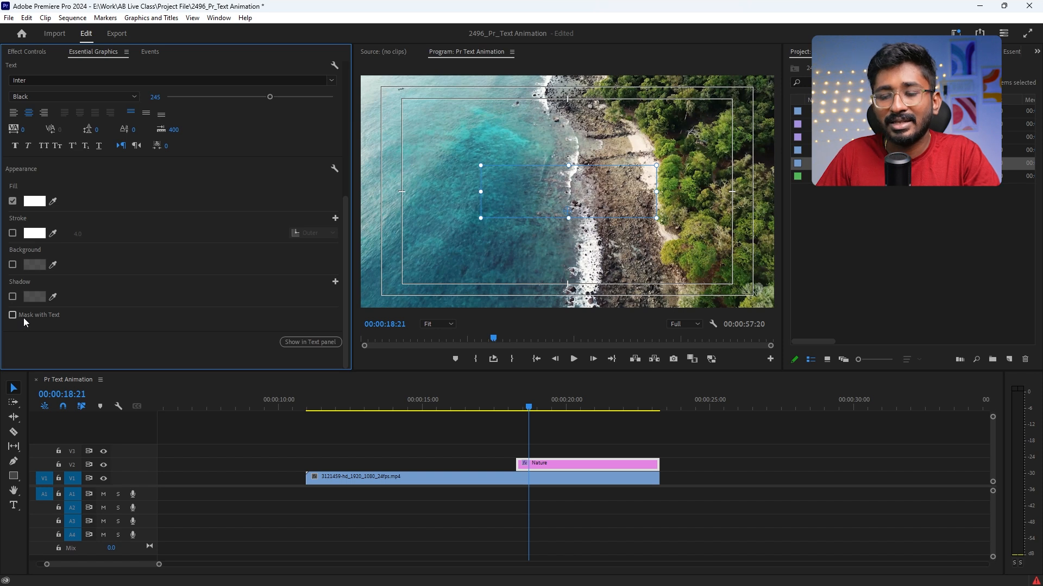
left_click(13, 315)
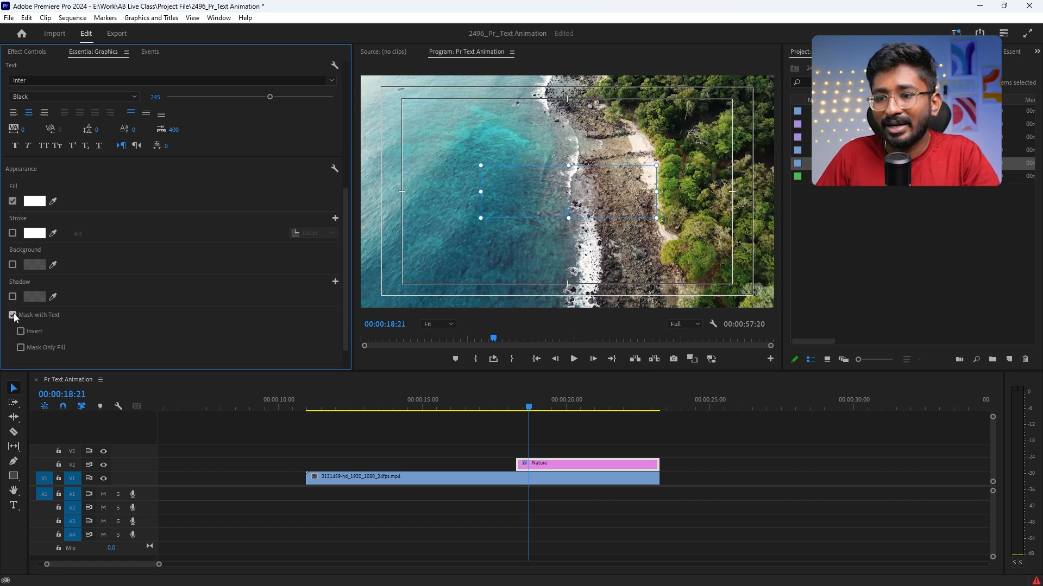
scroll(194, 295, "up", 7)
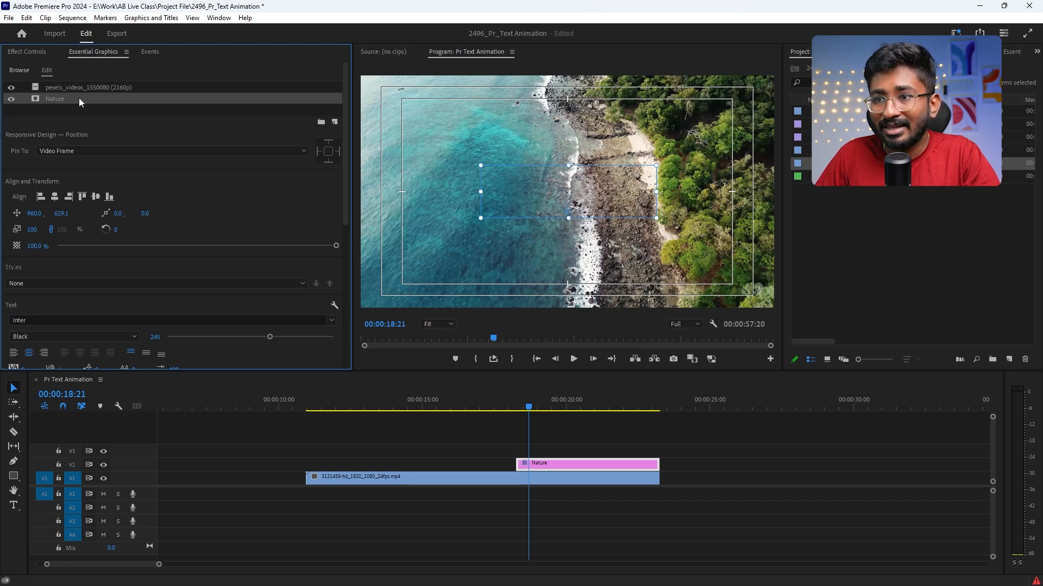
left_click_drag(80, 98, 79, 86)
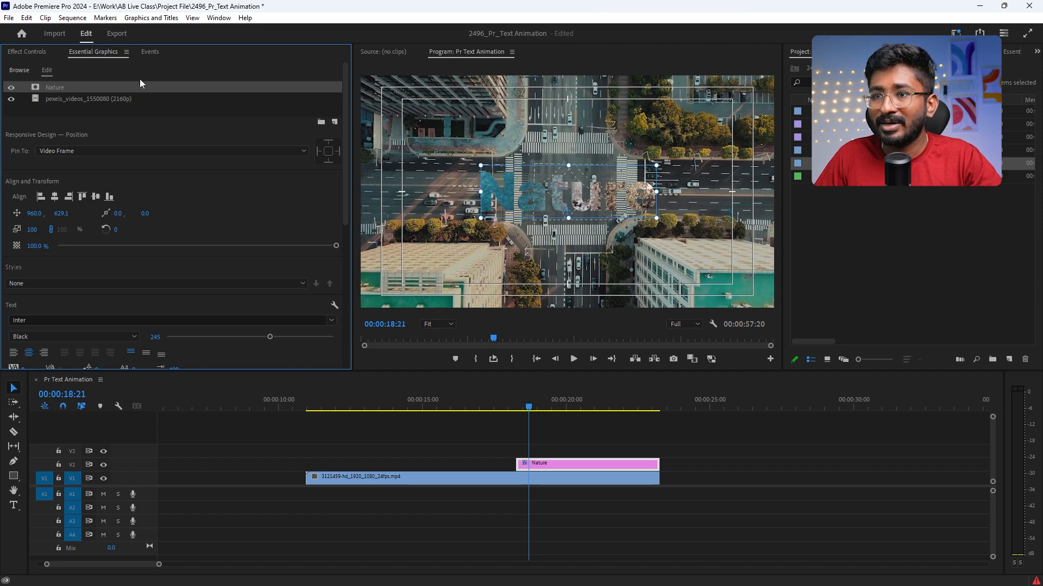
Step: Show the Nature graphic's effect controls and enlarge them, the keyframe area and the program preview
left_click(26, 52)
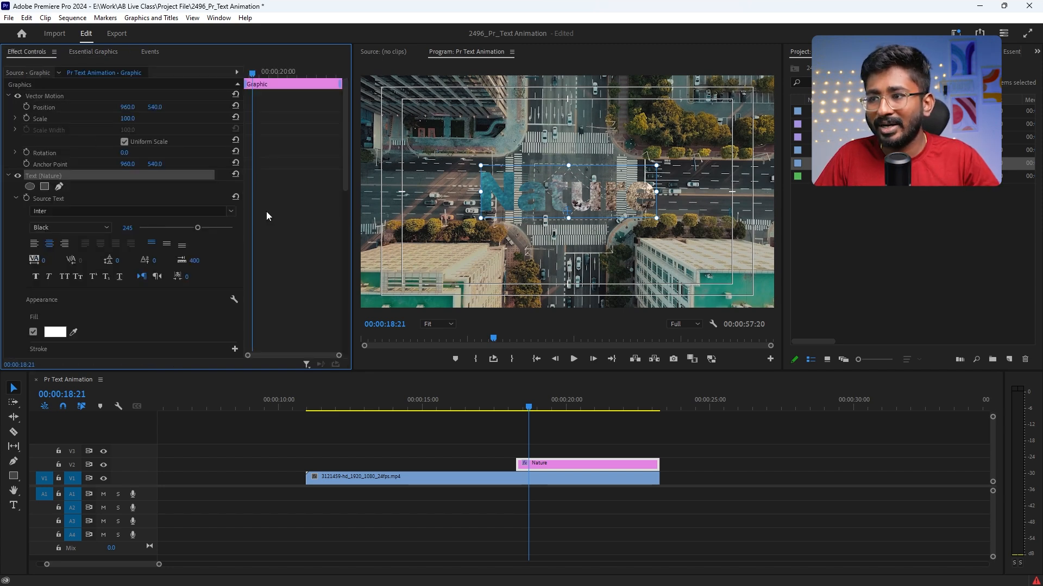
left_click_drag(353, 199, 404, 198)
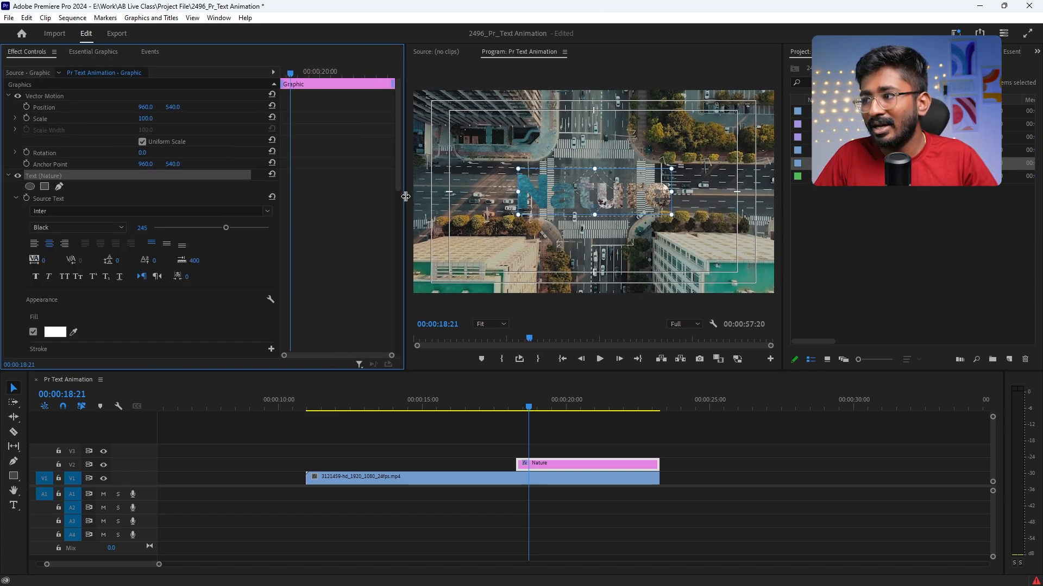
left_click_drag(784, 180, 880, 179)
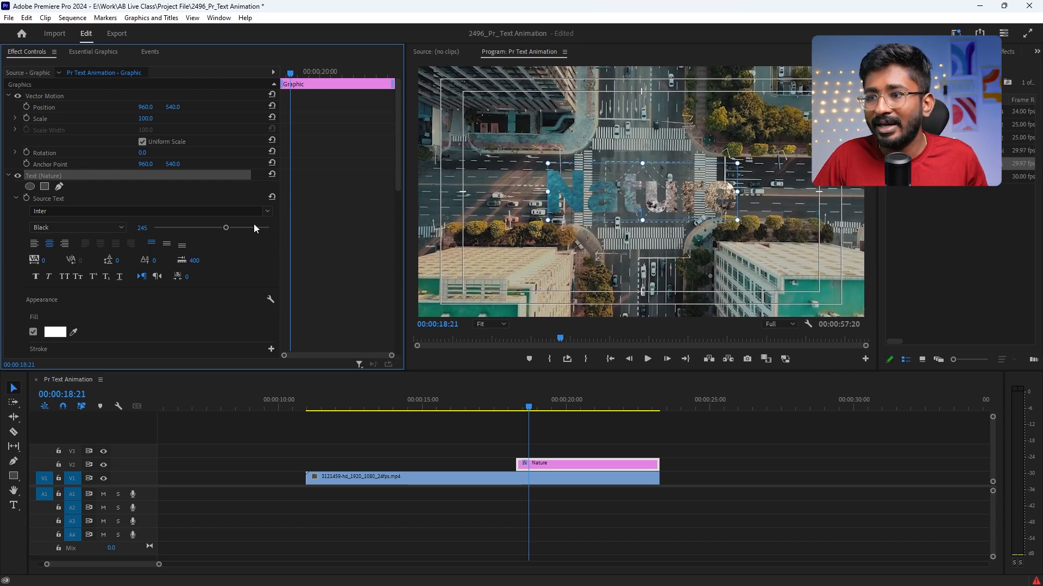
left_click_drag(278, 205, 252, 207)
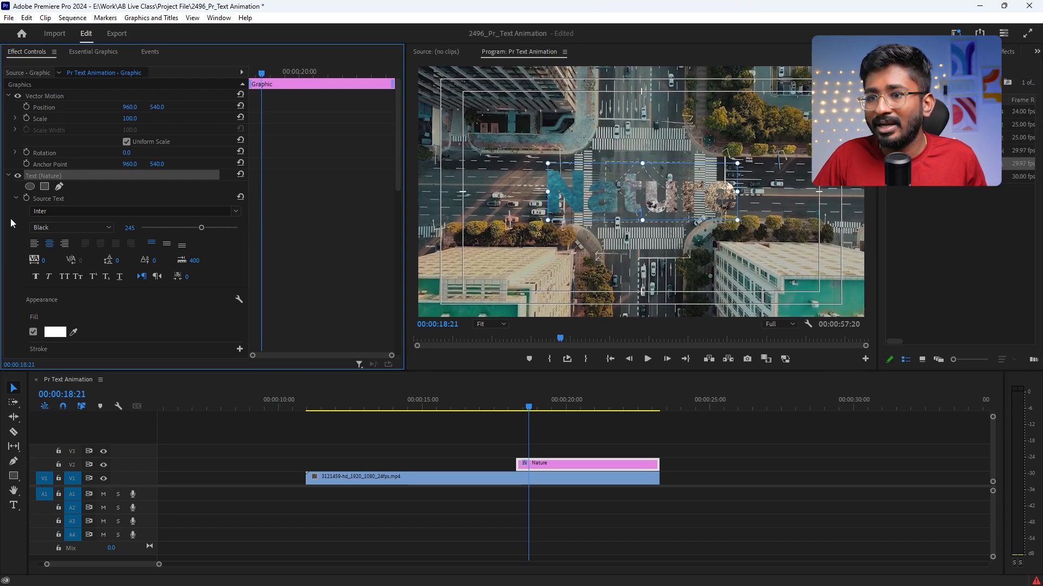
Step: Keyframe the Nature text's vertical Position from 1291.1 at 00:00:18:08 to 629.1 almost a second on, and play the rise
scroll(11, 218, "down", 5)
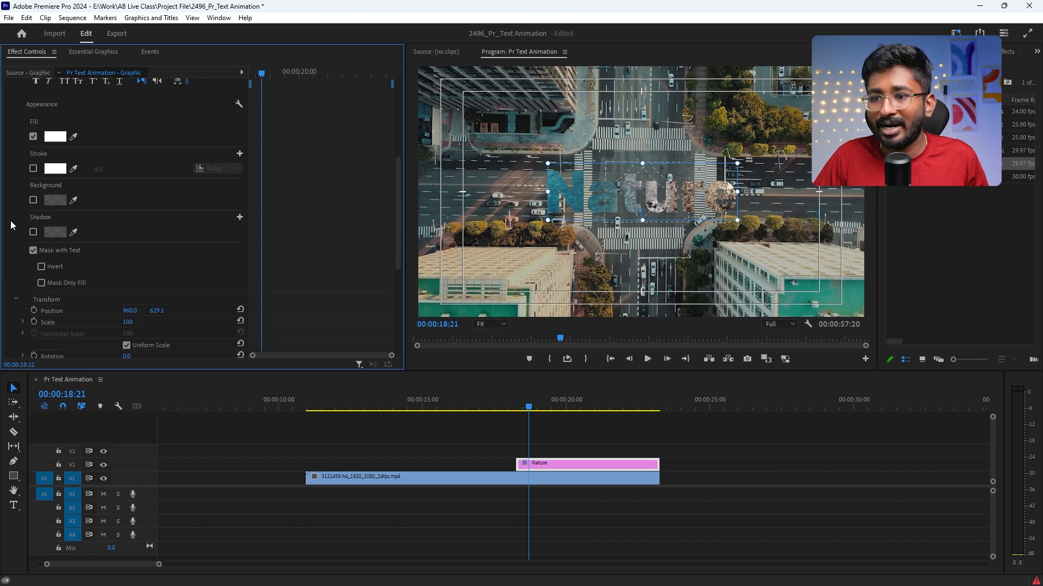
scroll(11, 220, "down", 2)
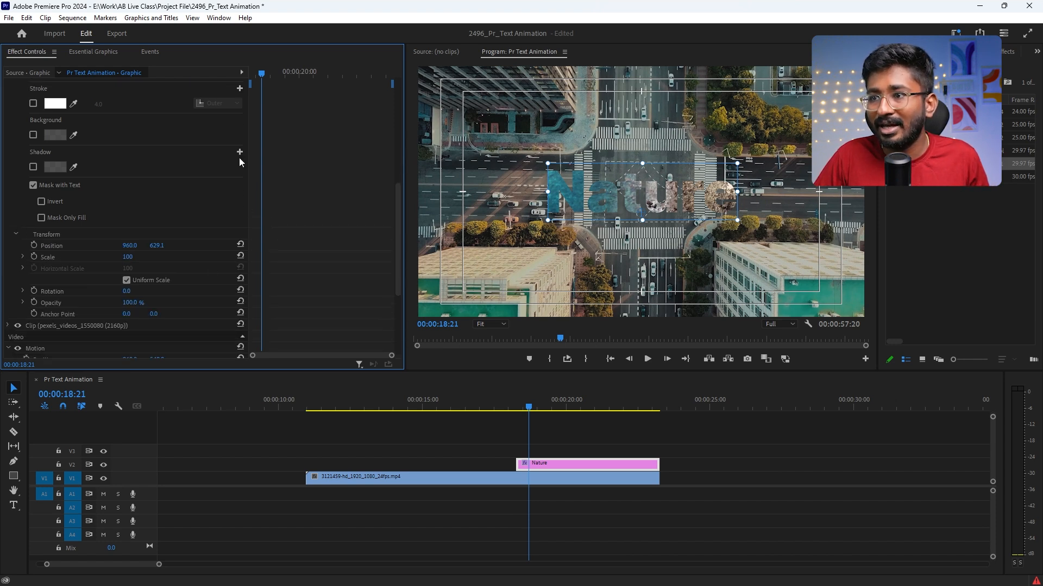
left_click_drag(260, 82, 247, 73)
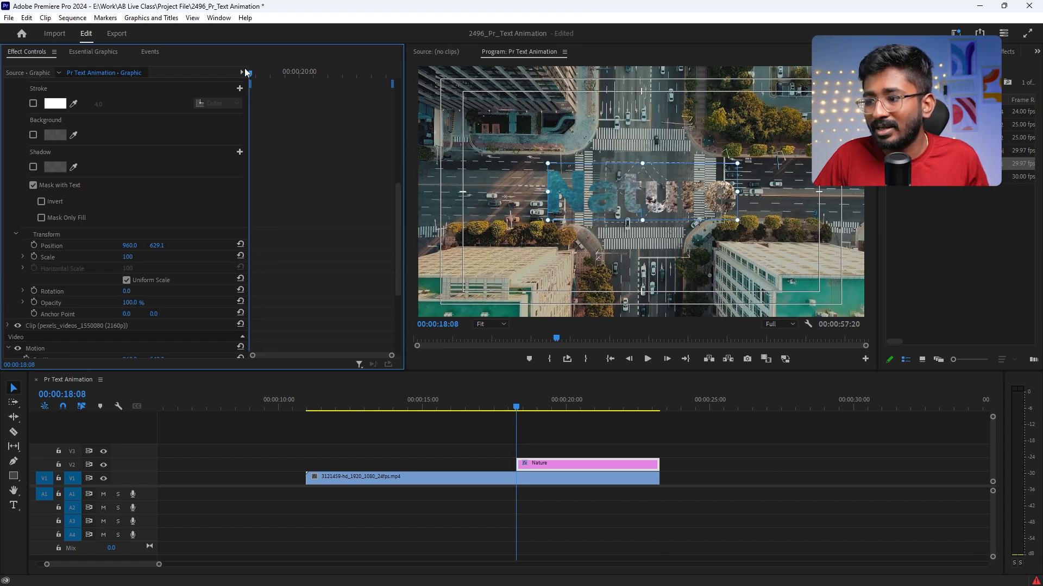
left_click(34, 245)
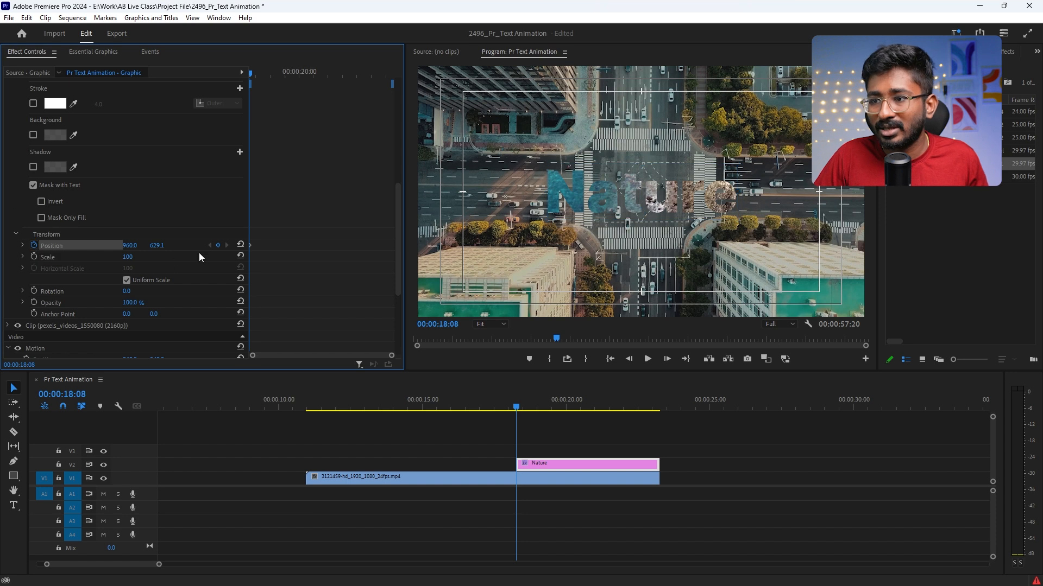
left_click_drag(249, 246, 273, 249)
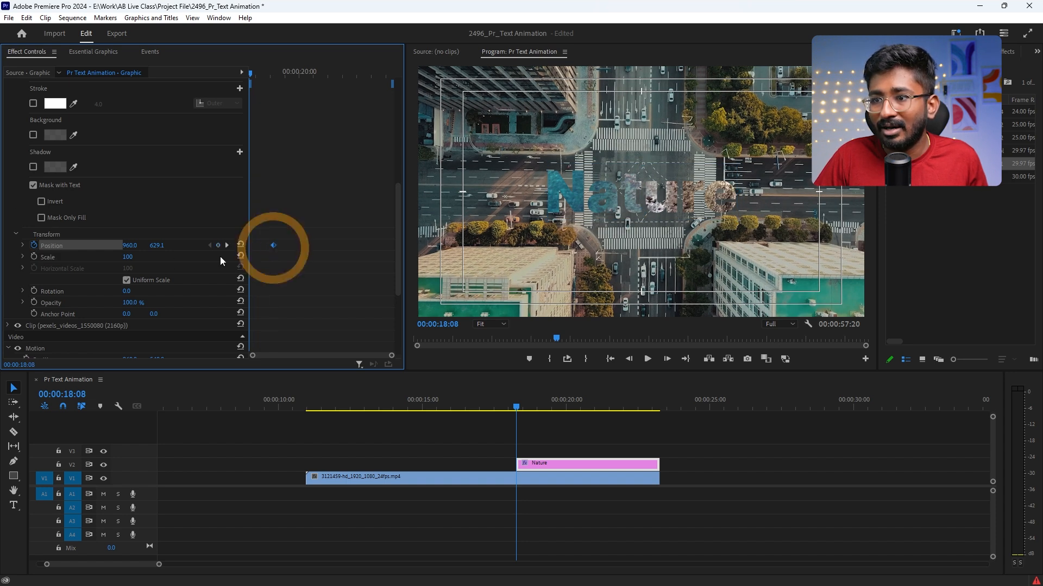
left_click_drag(157, 246, 497, 246)
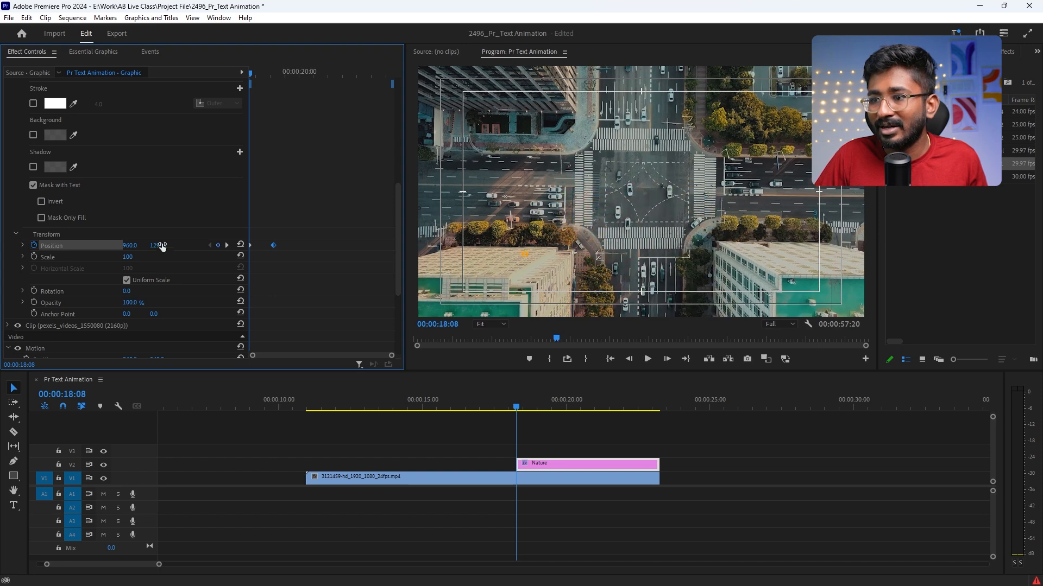
key("space")
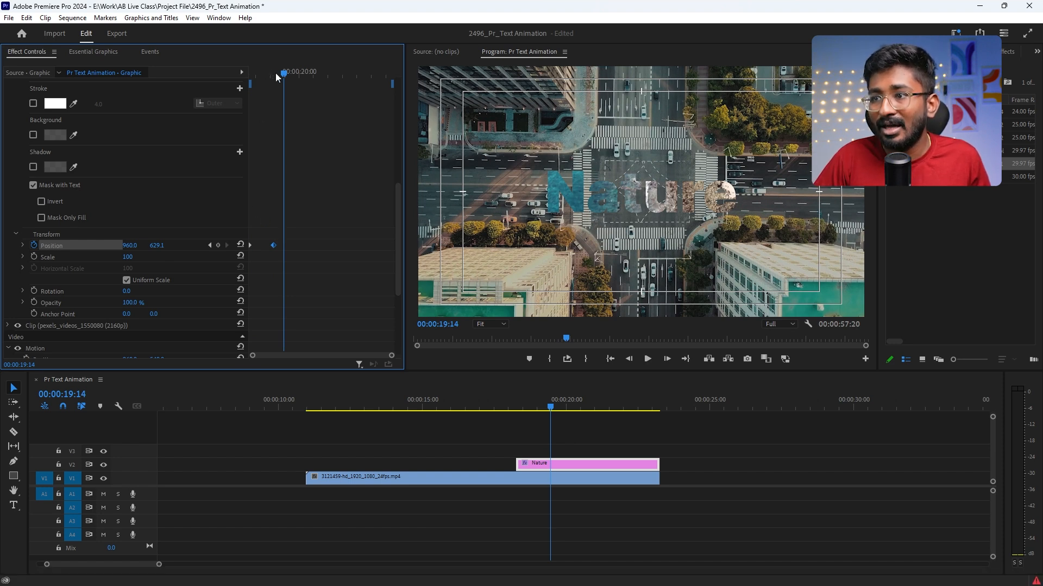
Step: Add Scale and Position keyframes for the Nature text at 00:00:19:10, keeping Scale 100 and Position 960.0, 629.1
left_click_drag(276, 73, 280, 71)
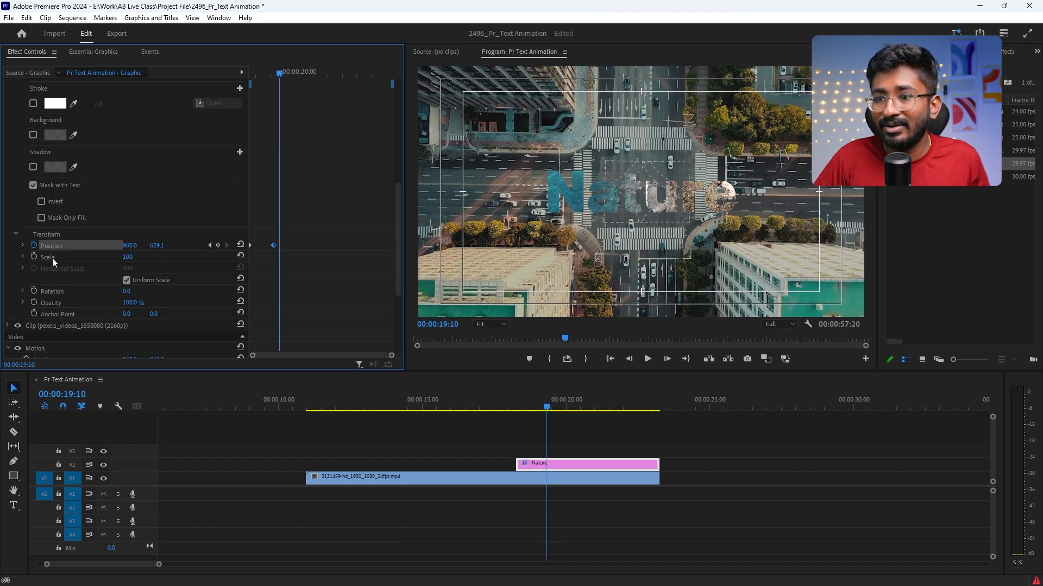
left_click(34, 258)
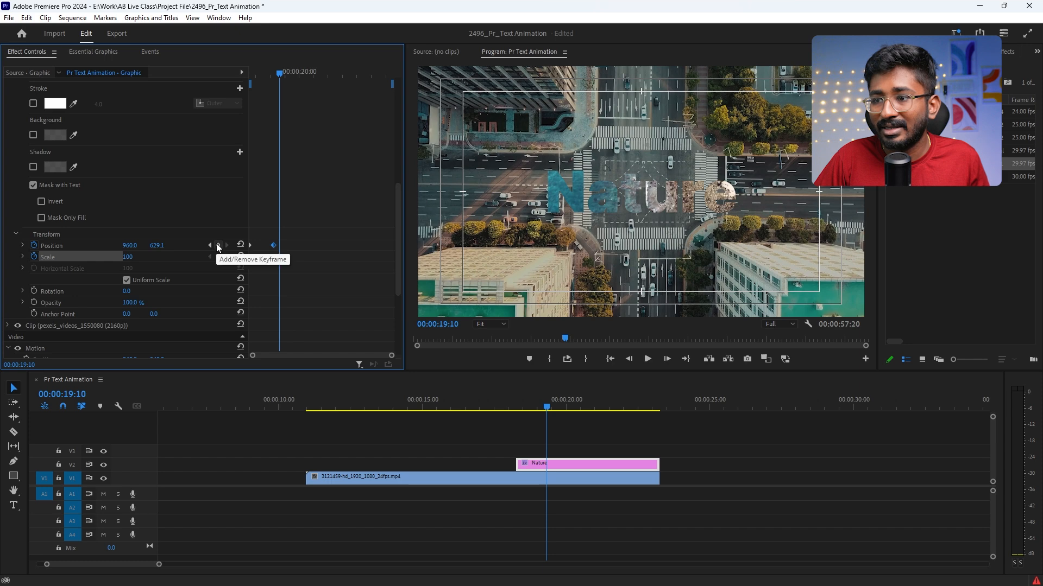
left_click(218, 246)
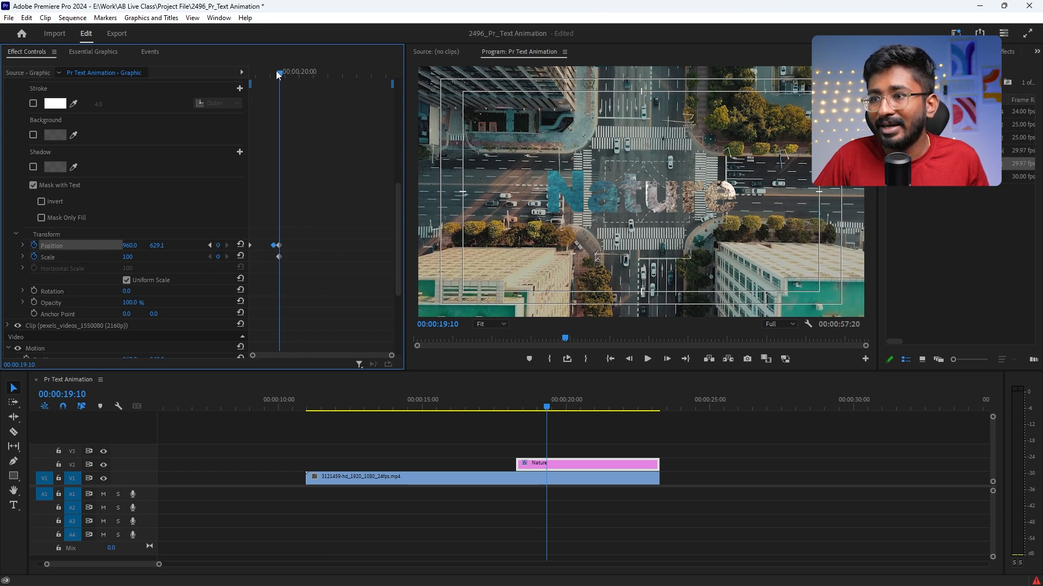
Step: At 00:00:20:05, keyframe the Nature text's Scale to 4000 and Position to 2838.9, 4122.1 so the coastal video fills the frame
left_click_drag(279, 73, 317, 79)
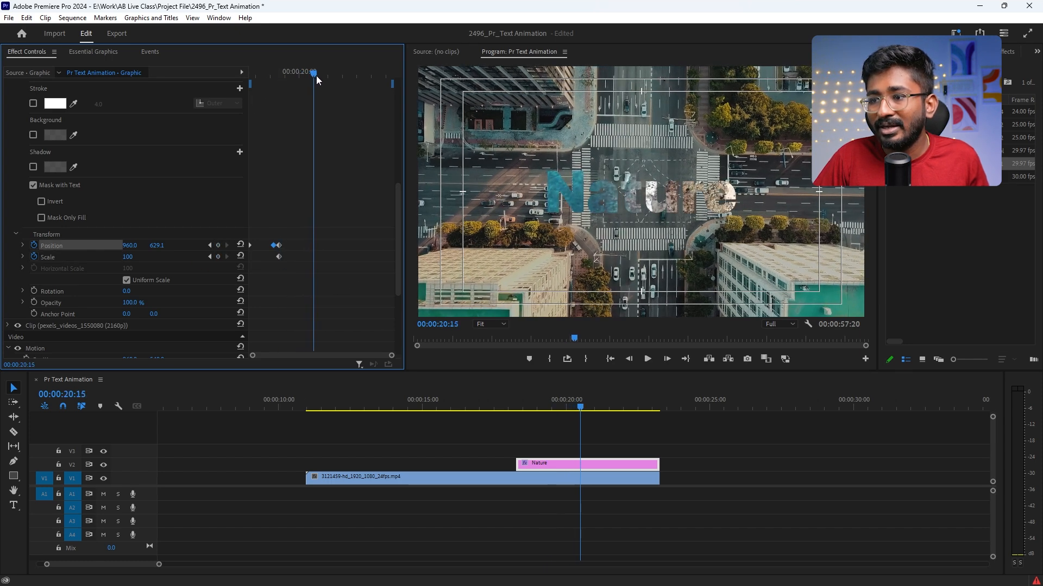
left_click(305, 71)
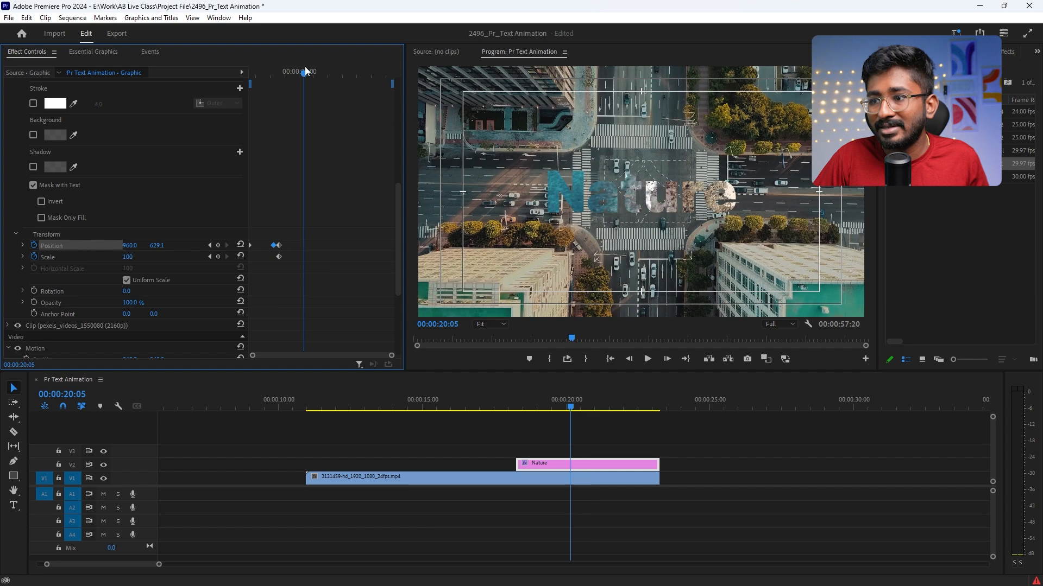
left_click_drag(129, 260, 336, 260)
left_click_drag(161, 247, 474, 254)
left_click_drag(129, 256, 658, 260)
left_click_drag(133, 246, 331, 247)
left_click_drag(132, 257, 592, 257)
mouse_move(133, 246)
left_mouse_down()
mouse_move(1034, 247)
mouse_move(120, 246)
left_mouse_up()
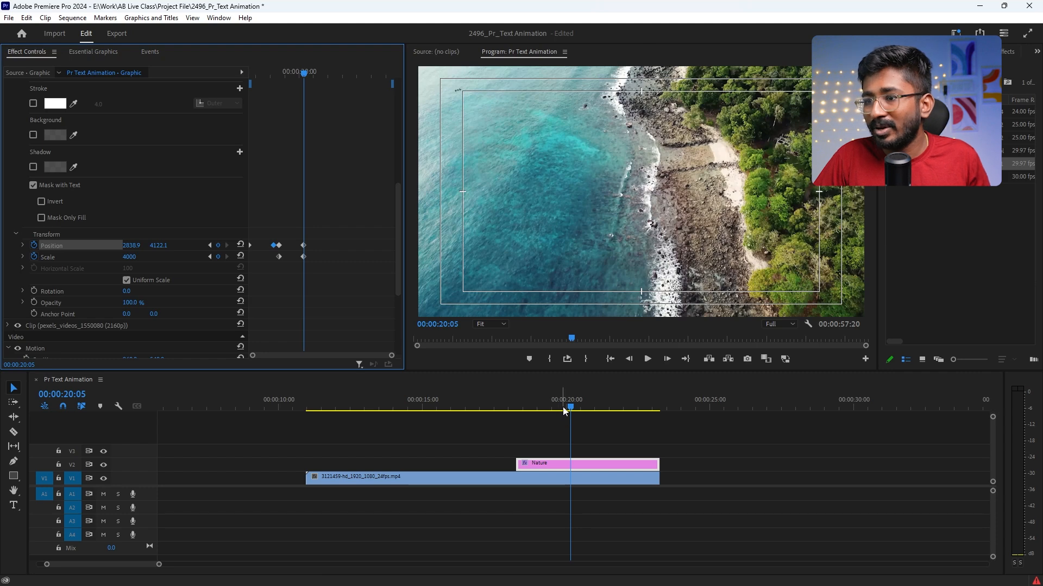
Step: Play the Nature text animation from the start of the clip past the zoom
left_click_drag(260, 67, 240, 69)
key("space")
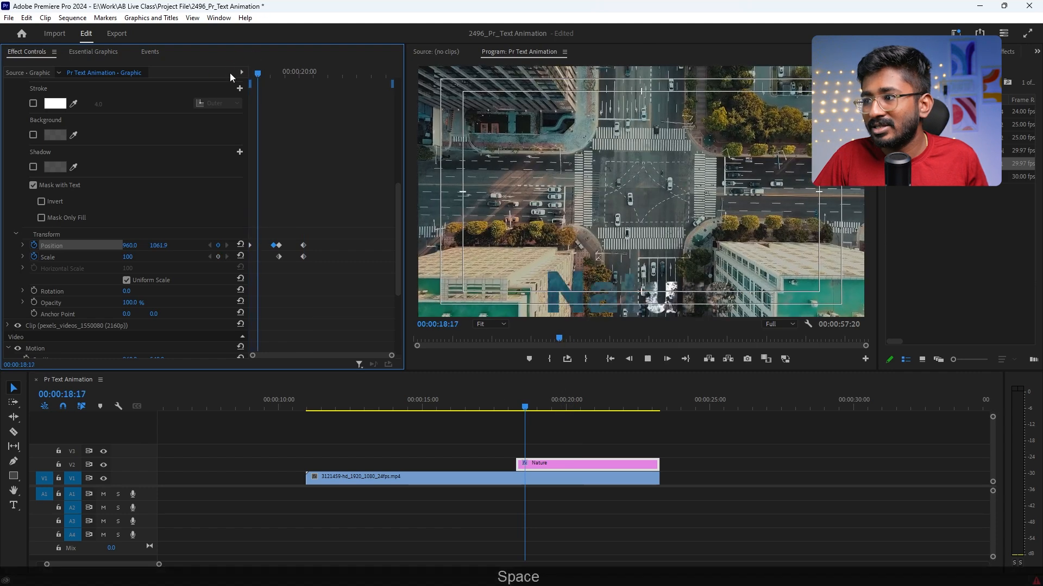
key("space")
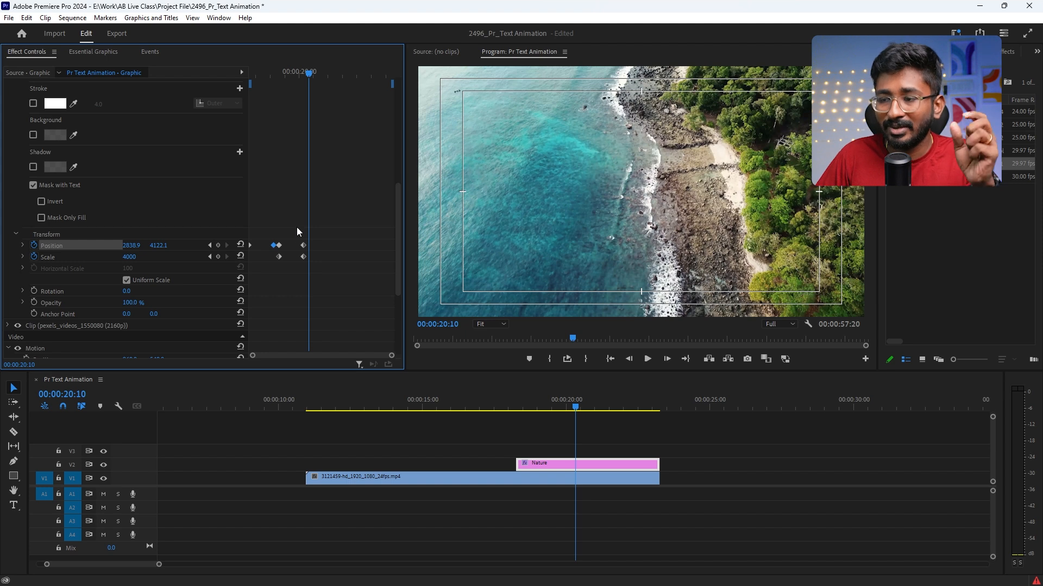
Step: Apply Ease In and Ease Out temporal interpolation to all Position and Scale keyframes of the Nature text
left_click_drag(312, 239, 201, 269)
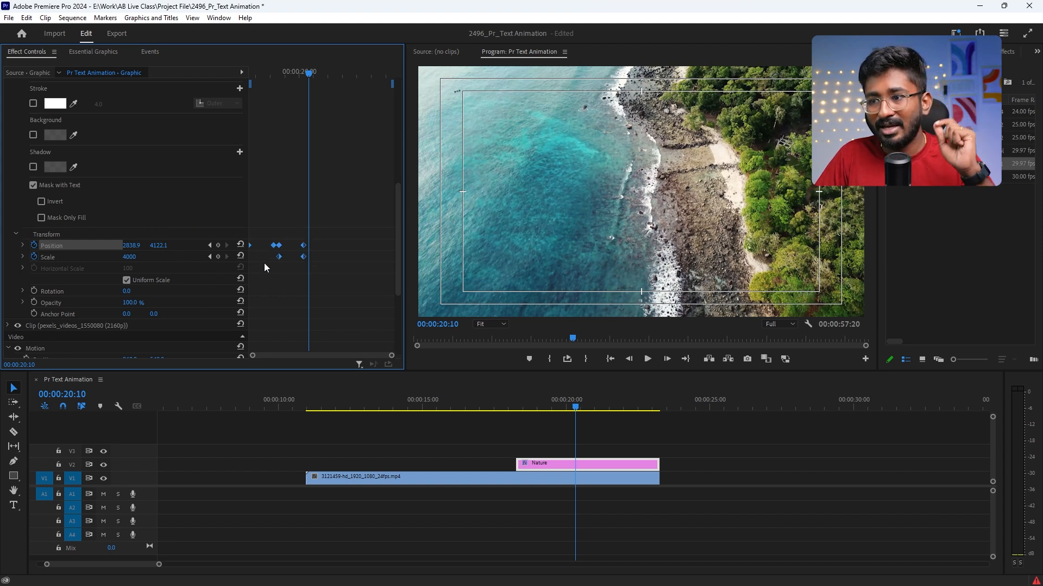
right_click(279, 246)
mouse_move(348, 338)
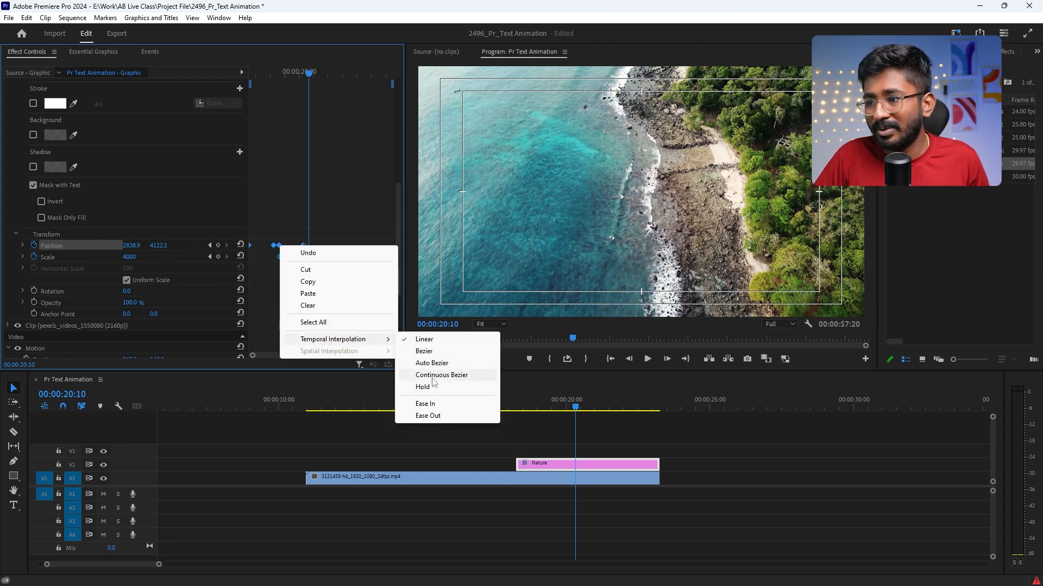
left_click(433, 376)
right_click(302, 259)
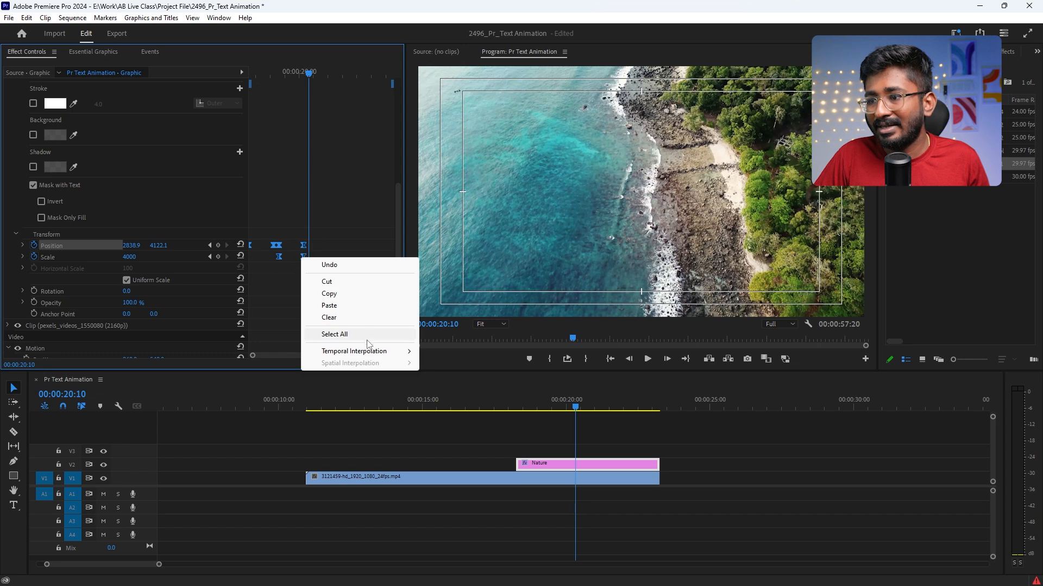
left_click(473, 428)
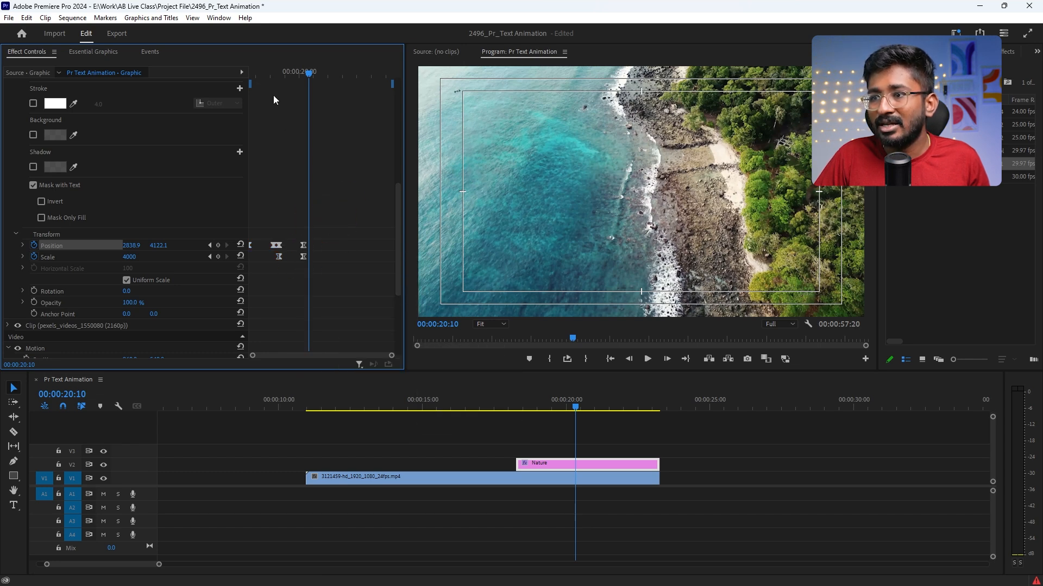
Step: Play the eased rise and zoom of the Nature text twice from the start of the clip
left_click_drag(255, 71, 240, 69)
key("space")
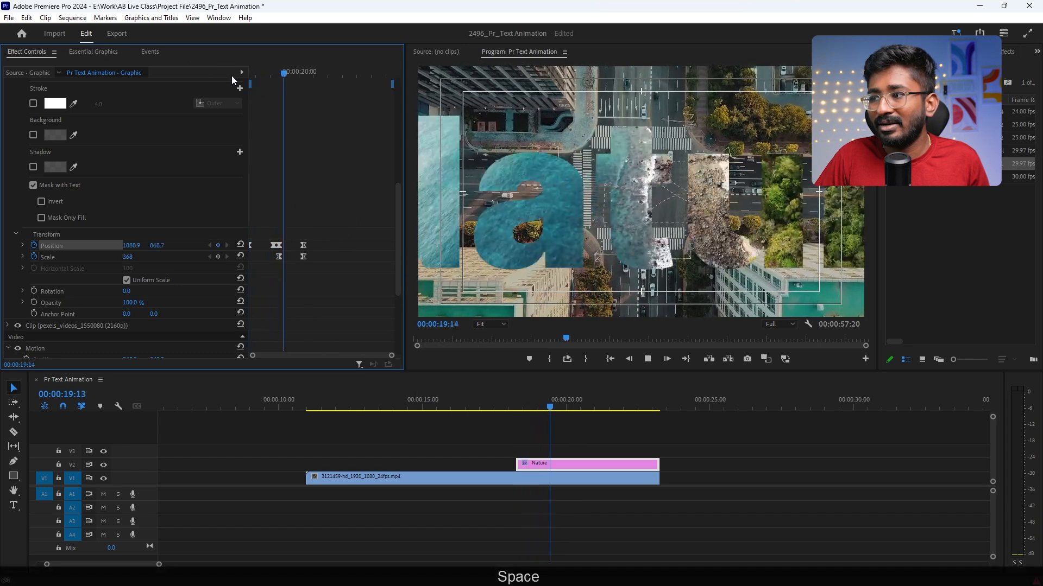
key("space")
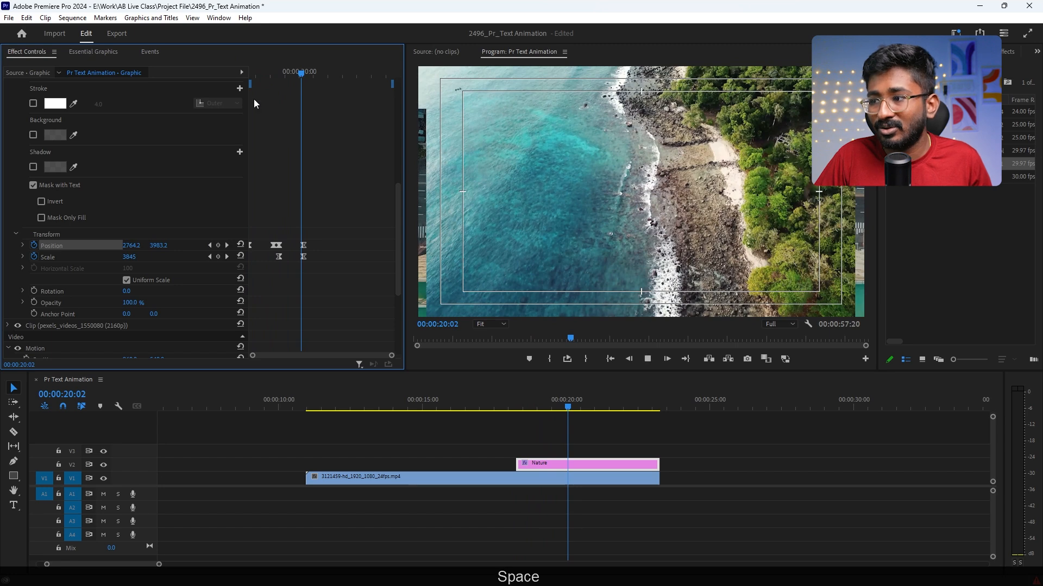
left_click(253, 74)
key("space")
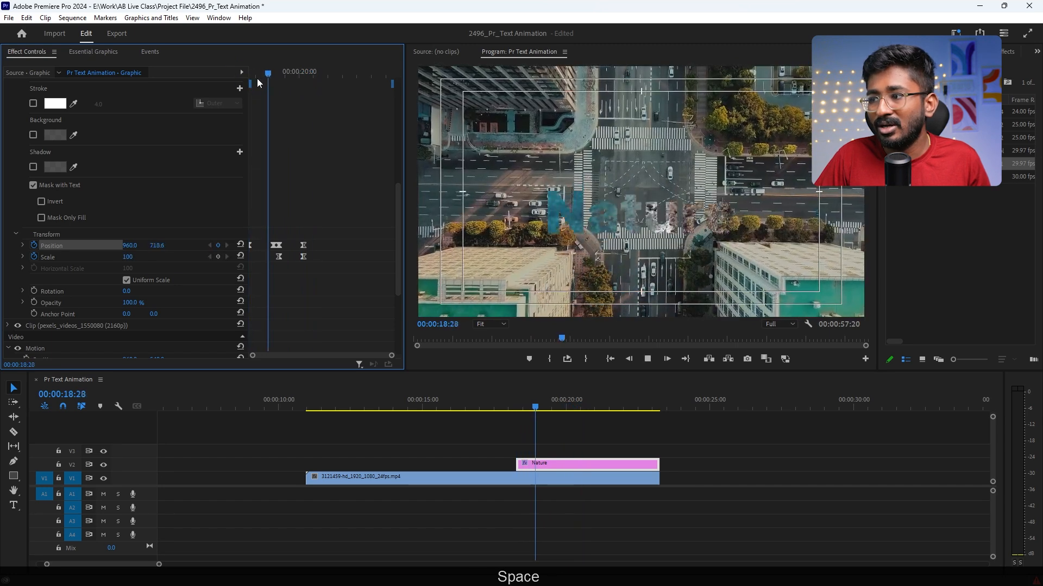
key("space")
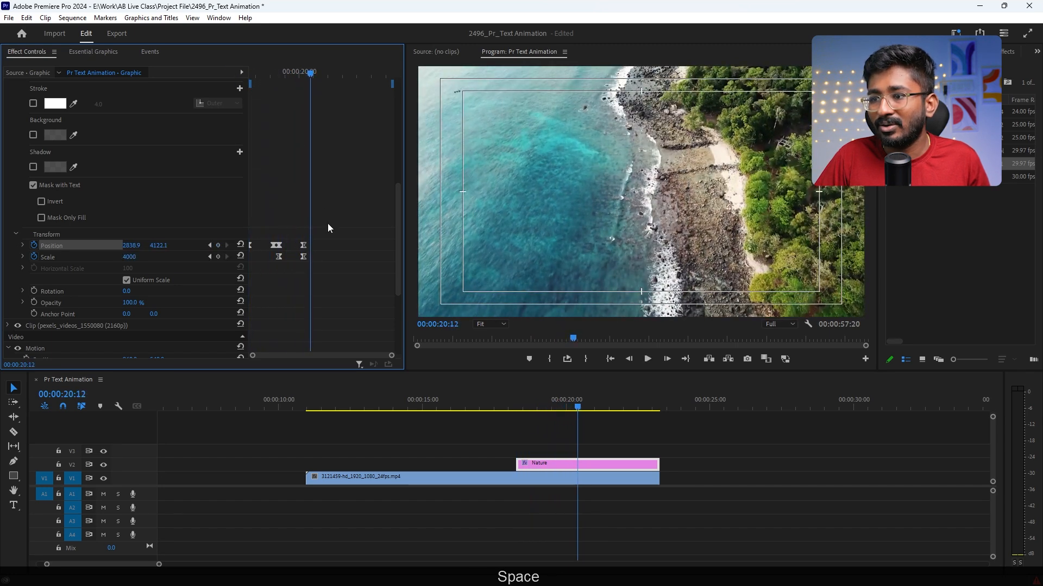
Step: Expand the Position and Scale graphs and reshape the first Position velocity curve into a fast start with a long slowdown
left_click(23, 245)
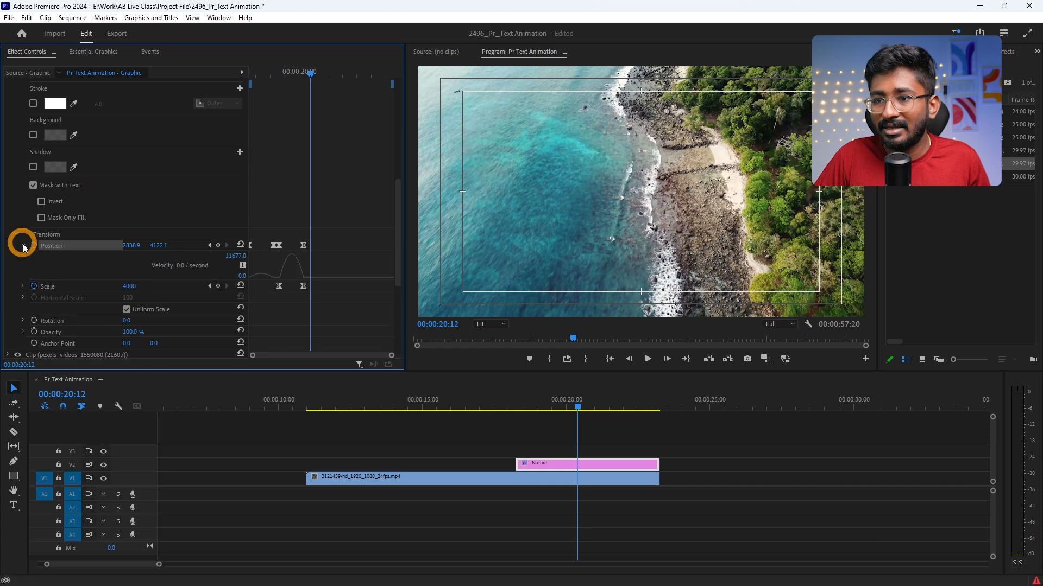
left_click(23, 285)
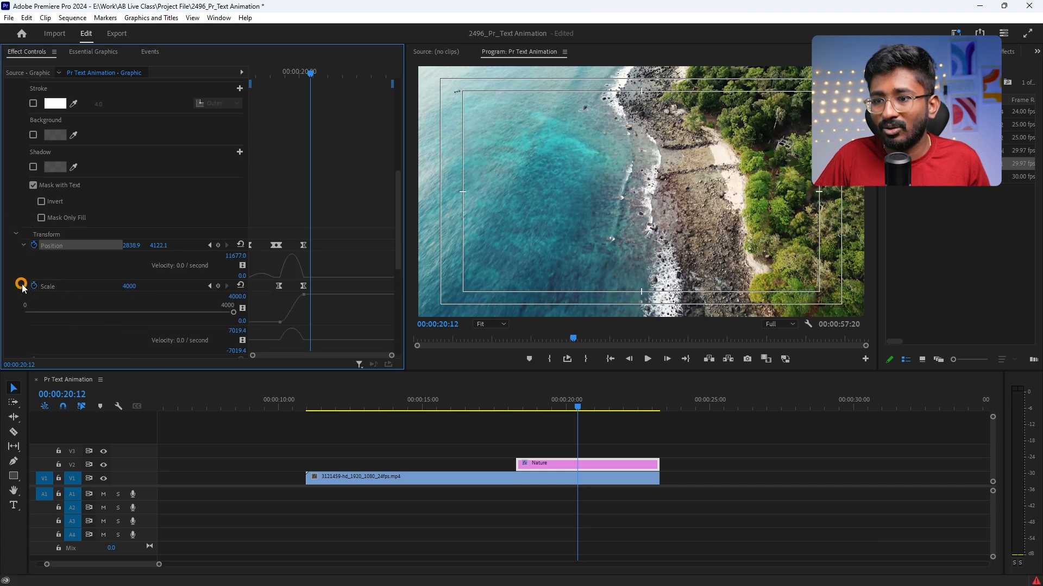
scroll(305, 256, "down", 1)
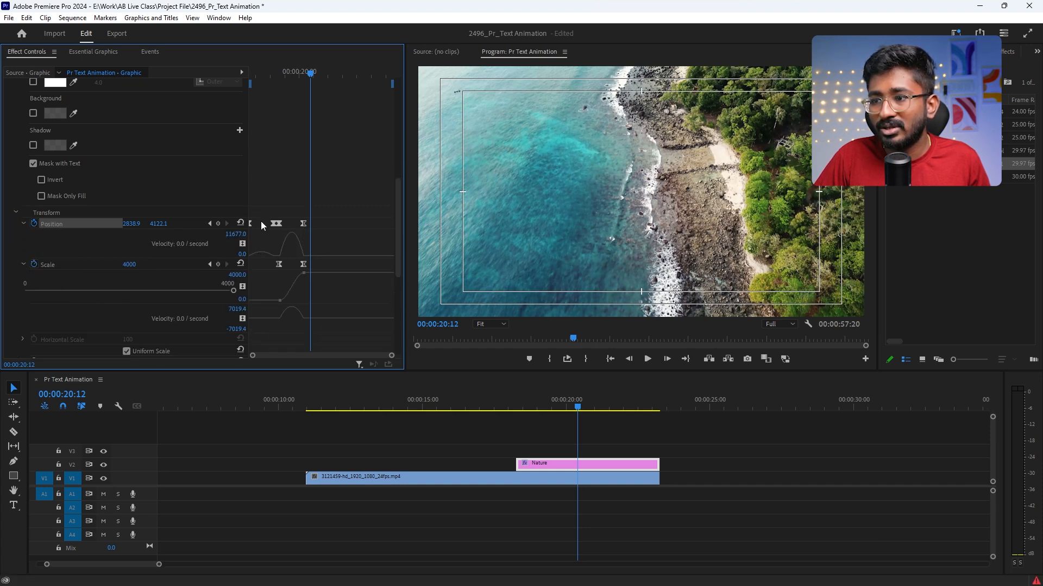
left_click(273, 257)
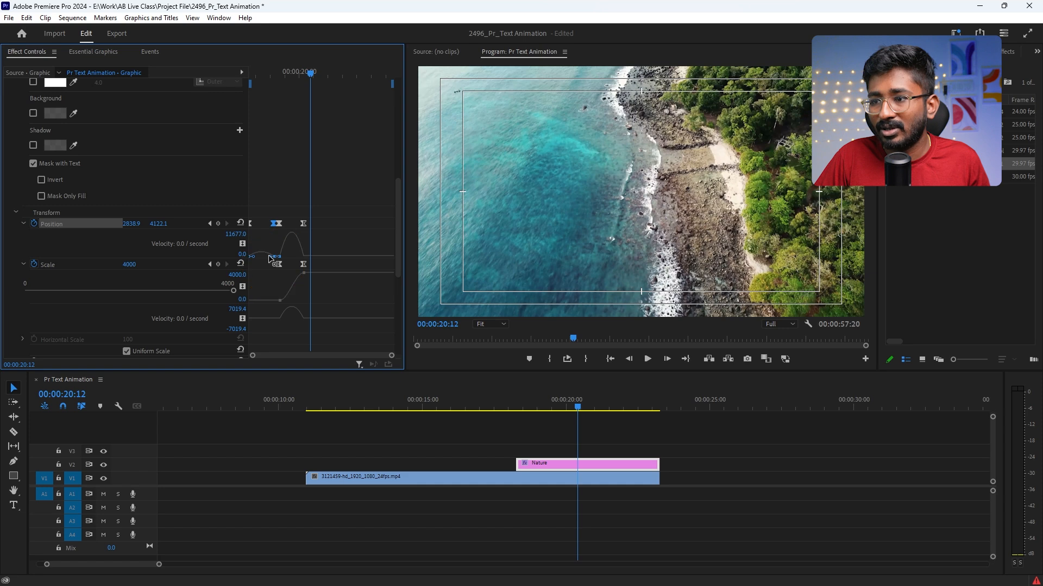
left_click_drag(270, 257, 258, 257)
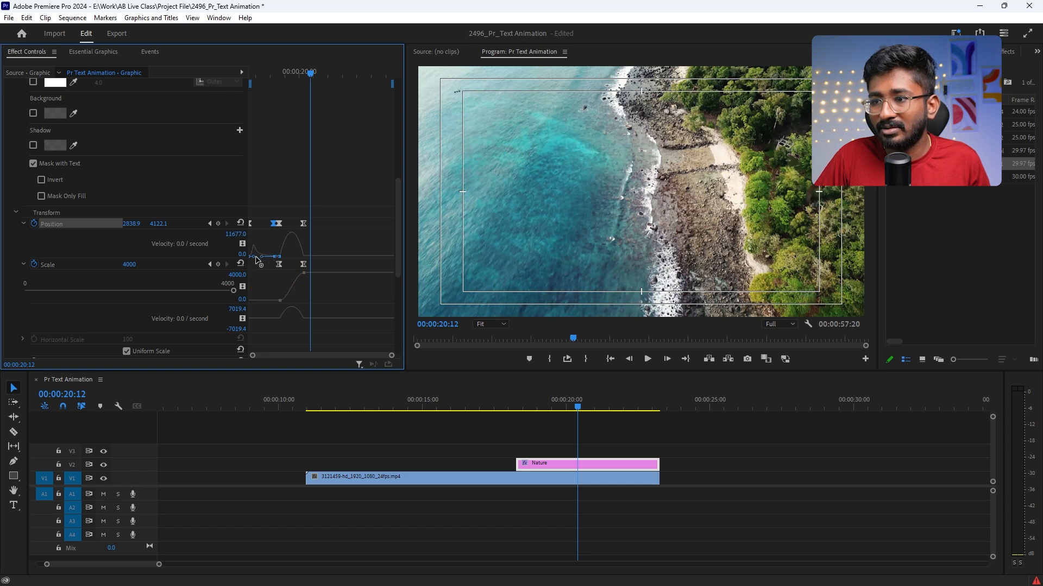
left_click_drag(261, 72, 232, 71)
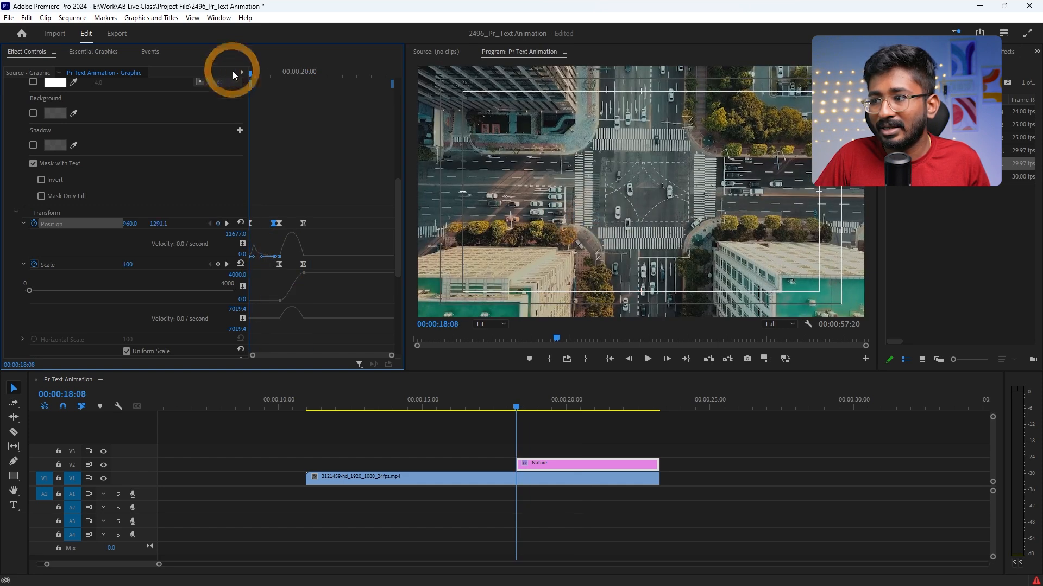
Step: Reshape the second Position velocity curve of the Nature text into a slow start with a sharp late peak, and play the result
key("space")
key("space")
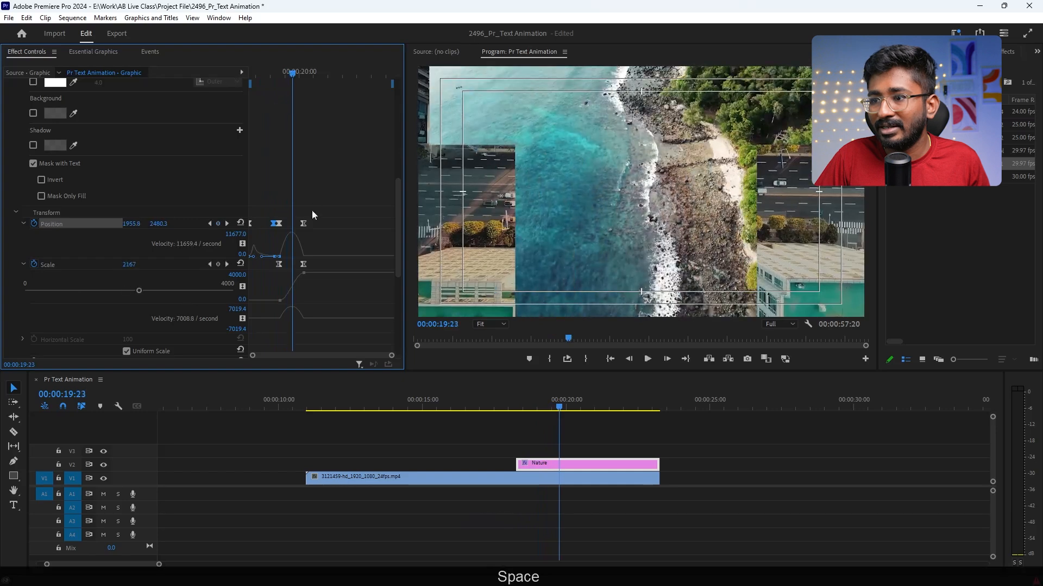
left_click(277, 257)
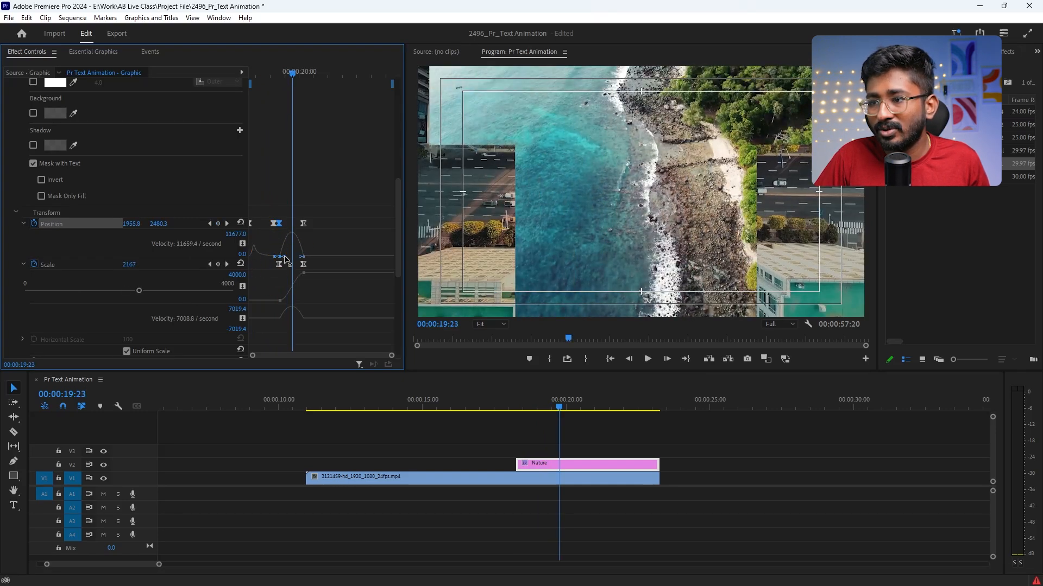
left_click_drag(285, 260, 298, 263)
key("space")
key("space")
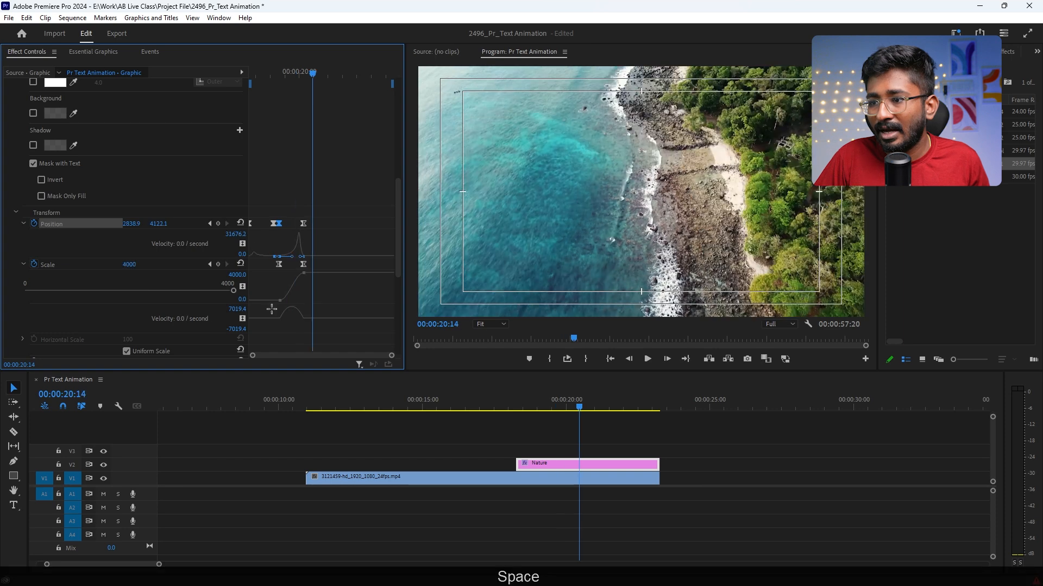
Step: Reshape the Scale velocity curve of the Nature text into a slow start that accelerates sharply near the last keyframe
left_click(280, 300)
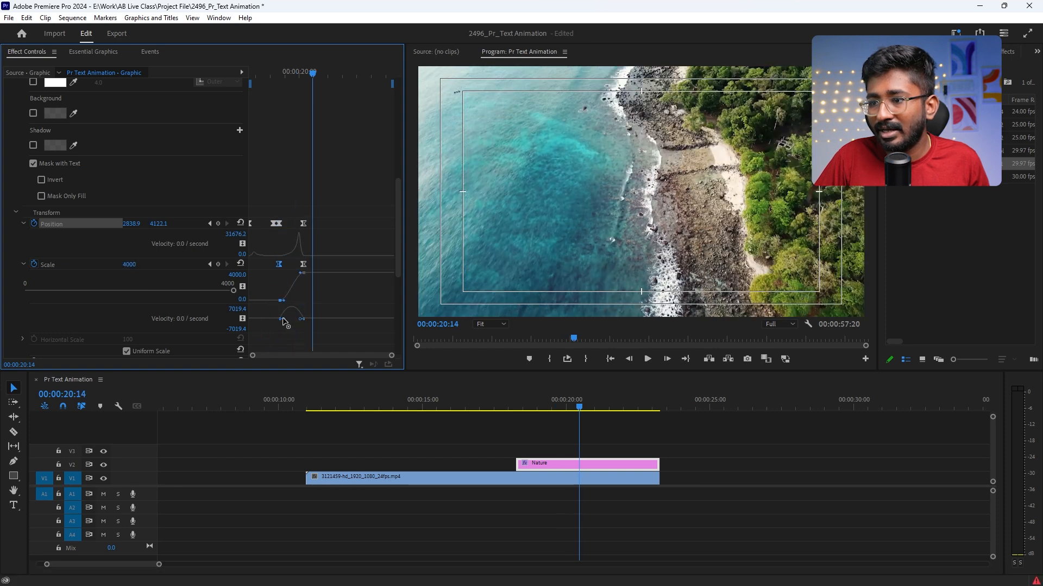
left_click_drag(282, 320, 296, 320)
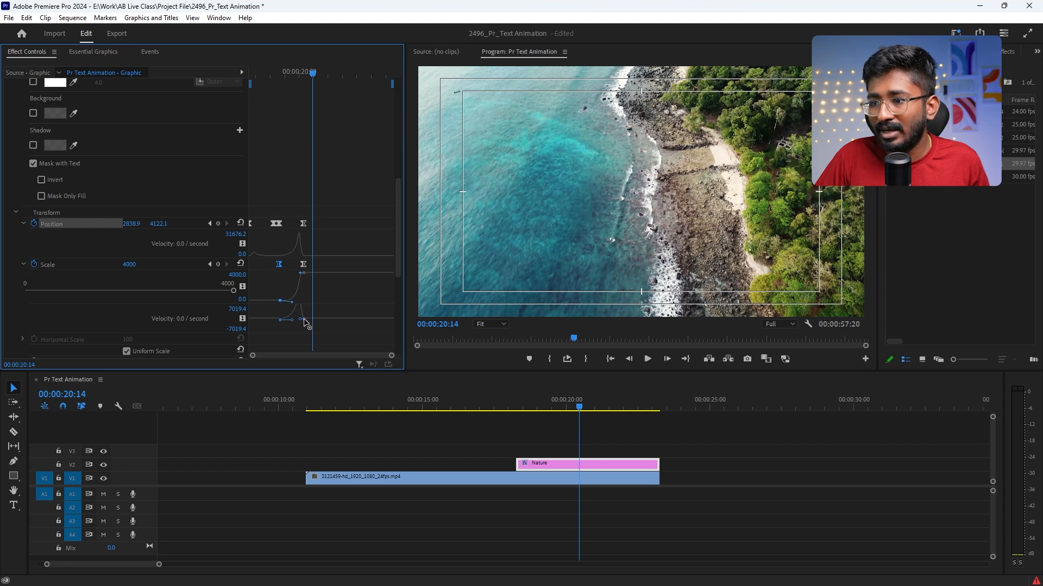
left_click_drag(305, 322, 272, 304)
Step: Play the Nature animation from the clip's start and again from the preceding city footage through the zoom
left_click_drag(298, 72, 190, 73)
key("space")
left_click(413, 403)
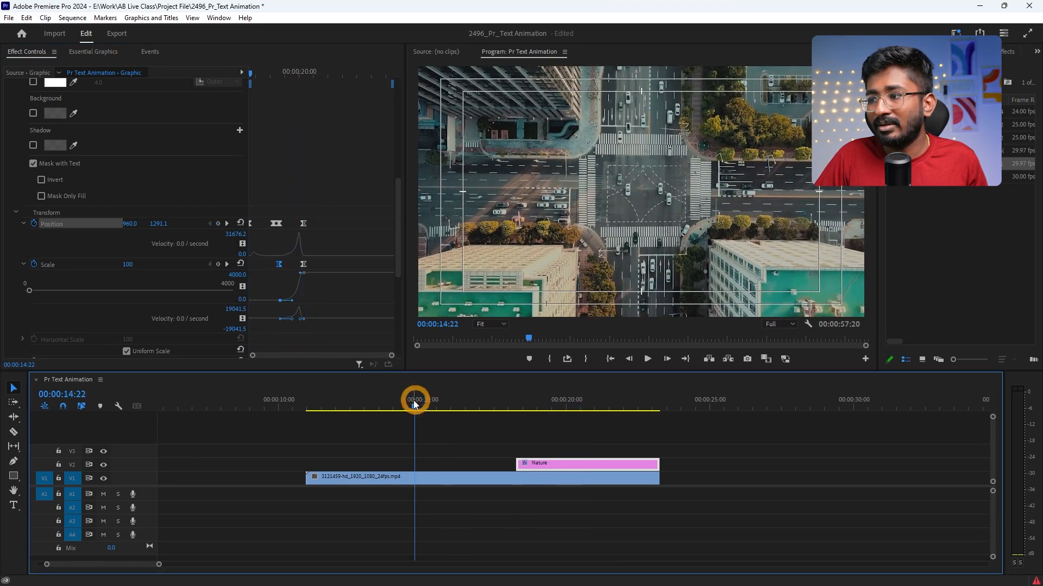
key("space")
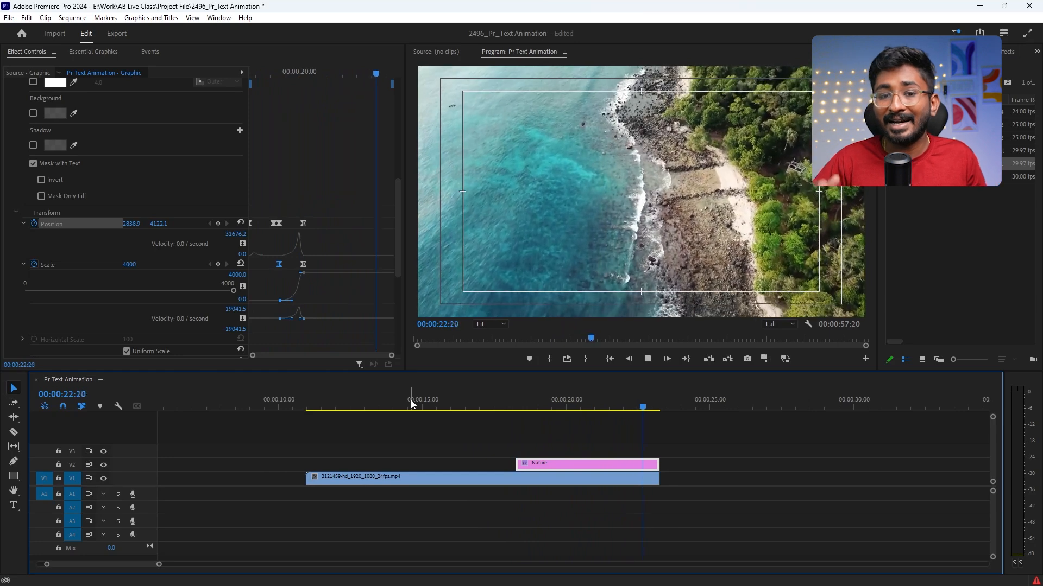
key("space")
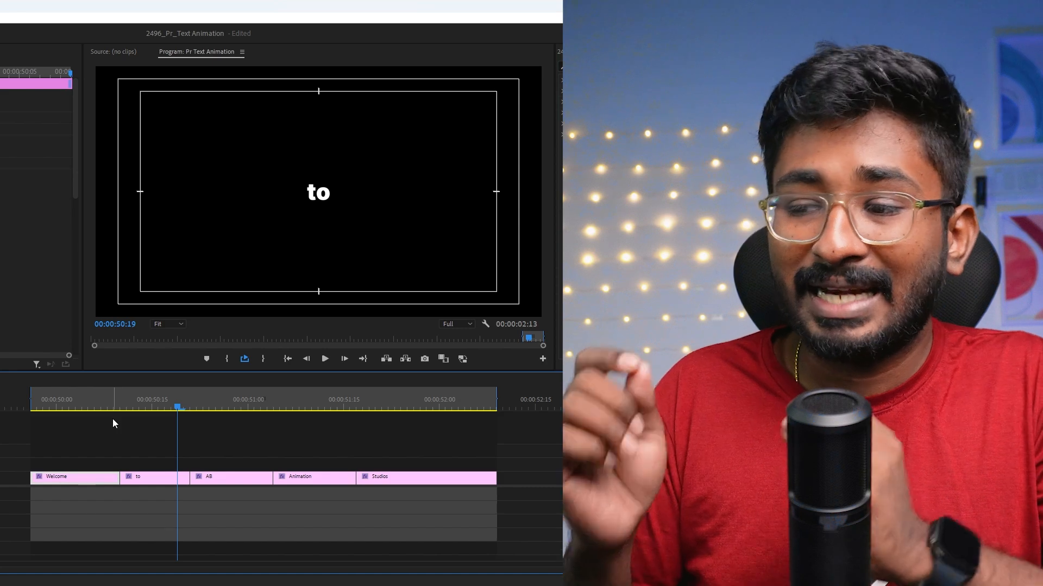
Step: Play the sequence of Welcome, to, AB, Animation and Studios text clips
left_click_drag(98, 400, 54, 398)
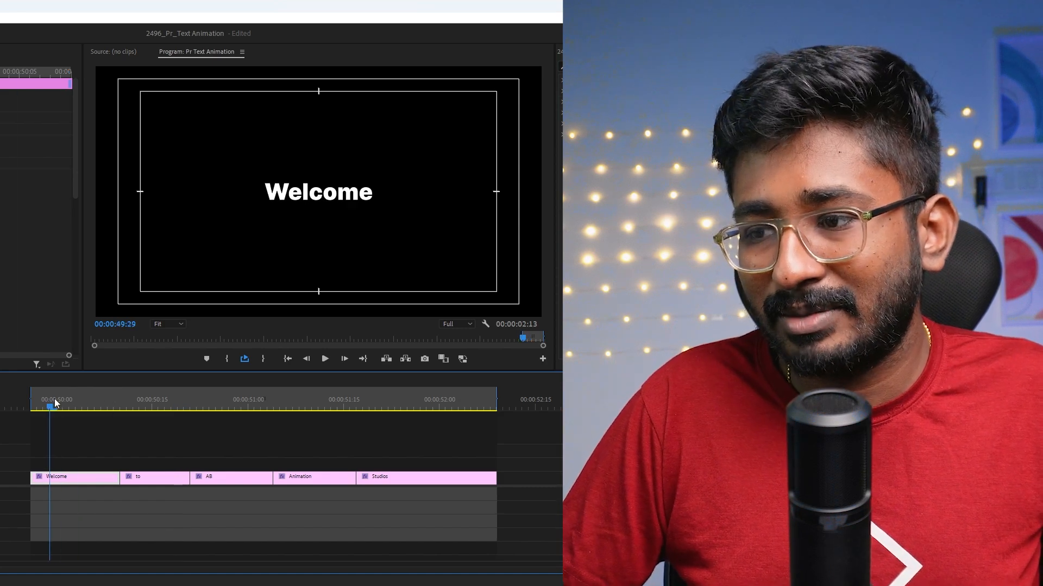
key("space")
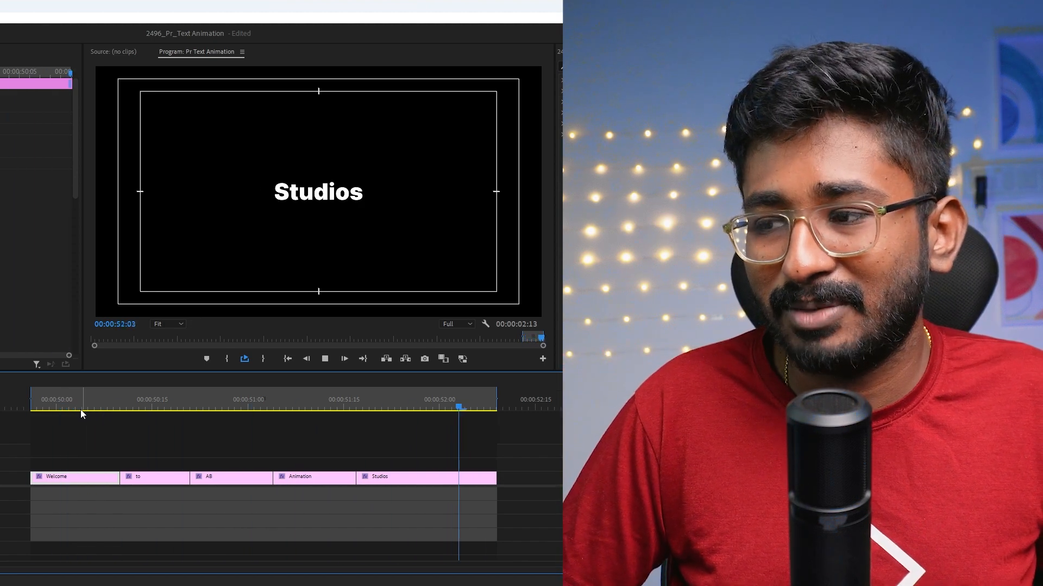
key("space")
left_click(92, 458)
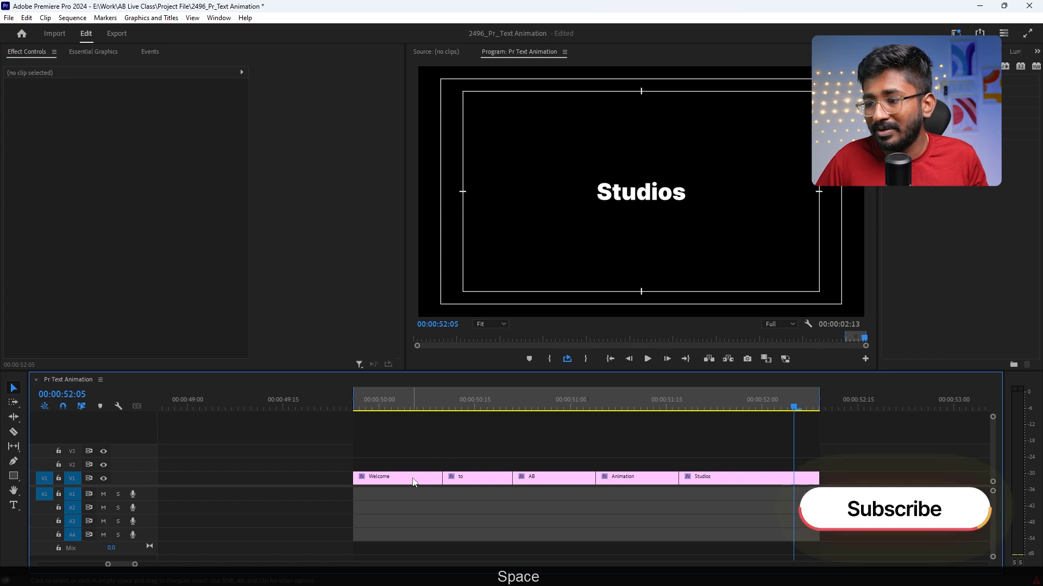
Step: Find the Transform effect and apply it to the Welcome clip, with the playhead at the clip's start
left_click(414, 479)
left_click(359, 407)
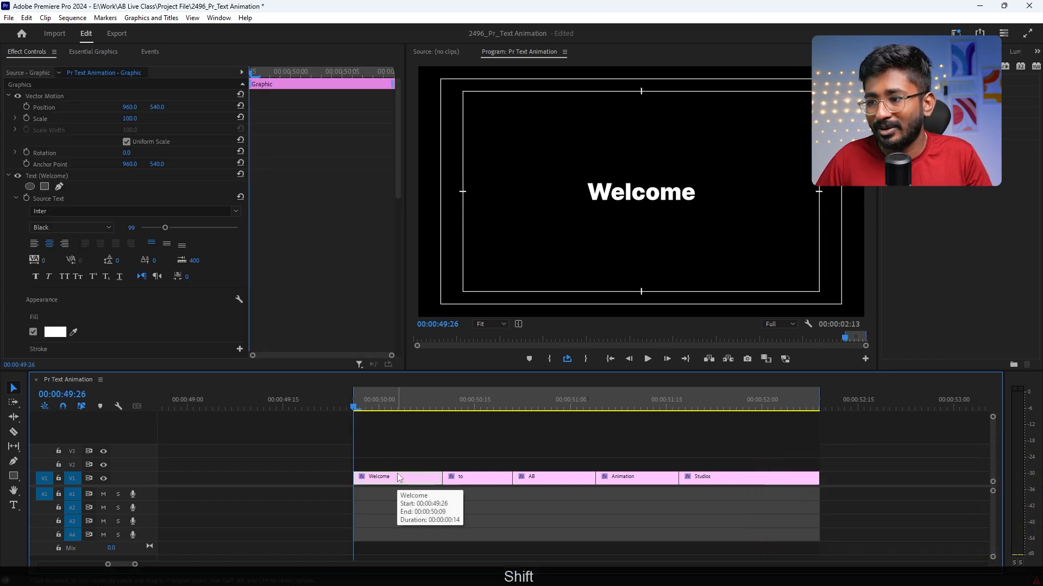
left_click(935, 66)
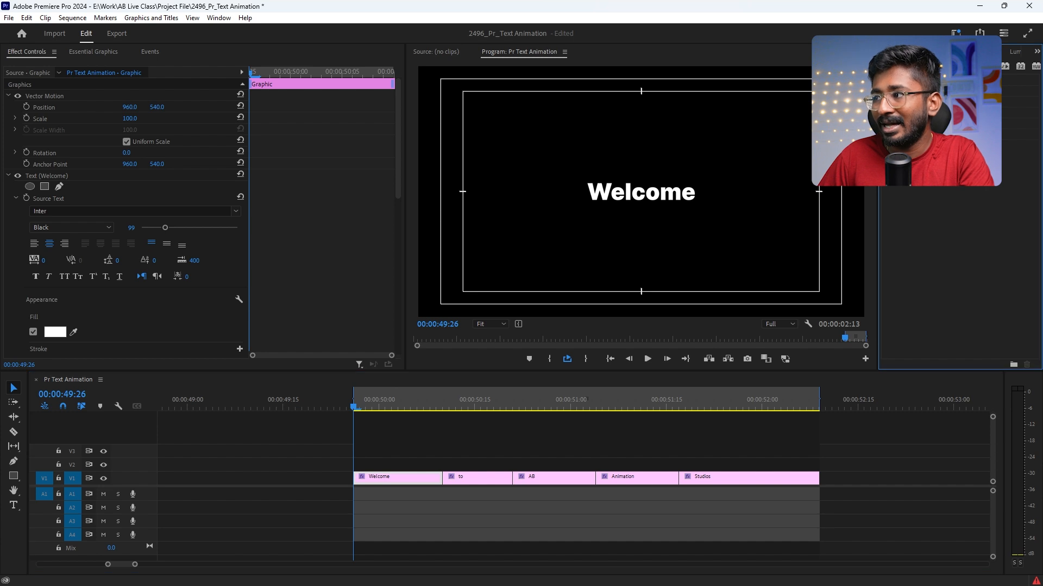
type("transf")
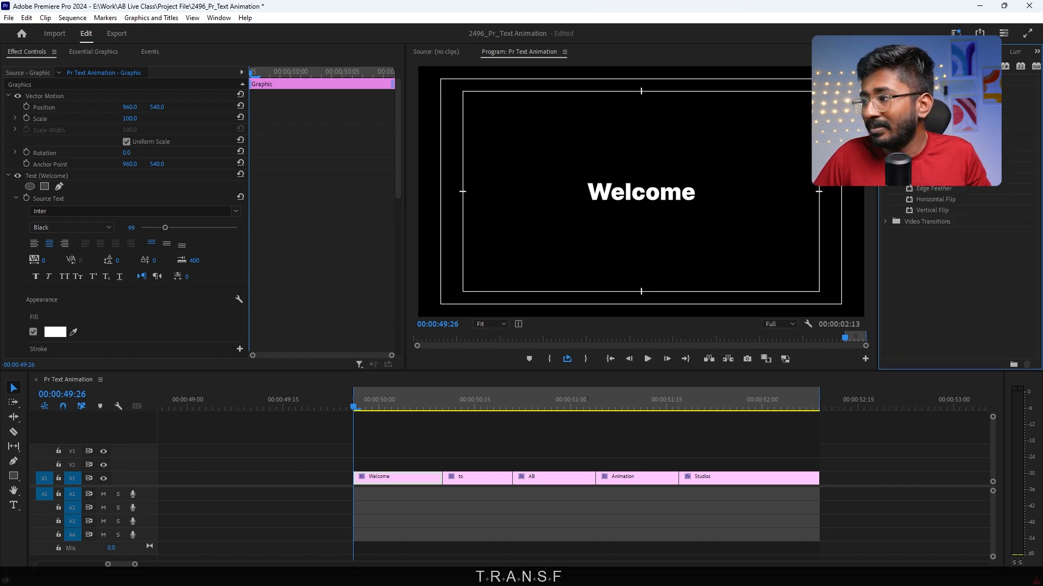
left_click_drag(930, 145, 860, 239)
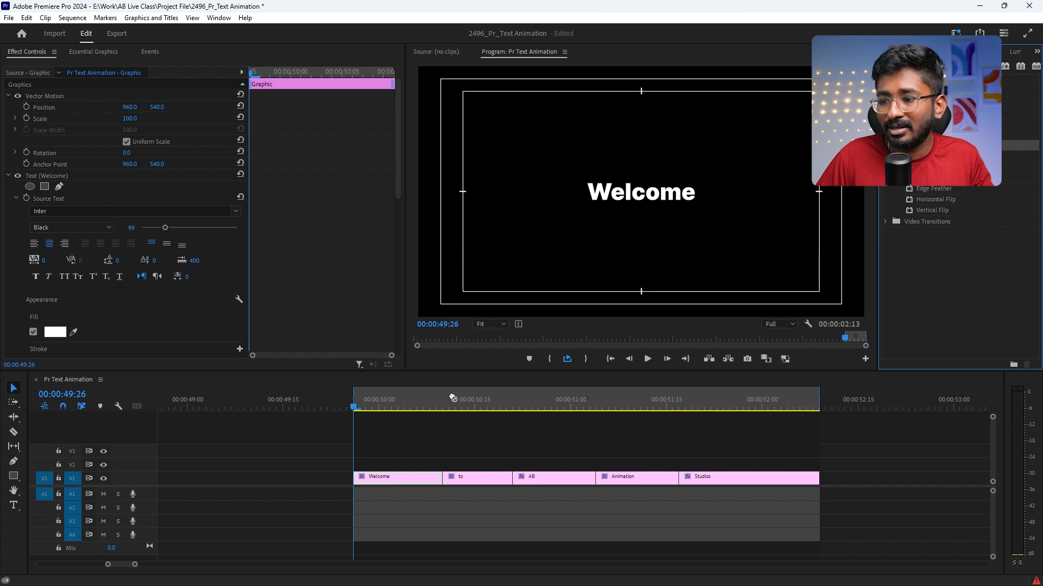
left_click_drag(452, 398, 373, 477)
scroll(57, 232, "down", 3)
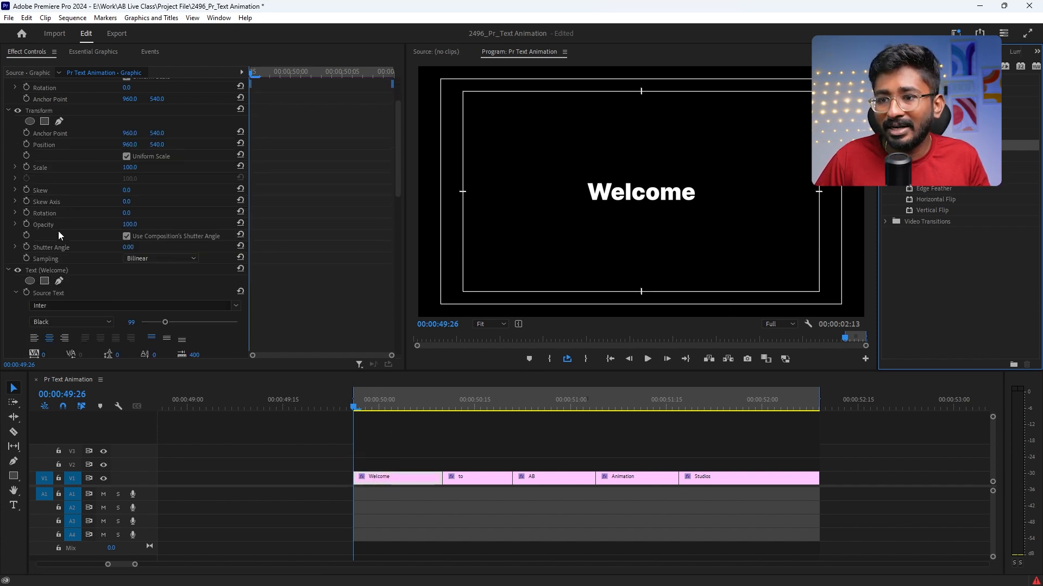
scroll(74, 219, "up", 1)
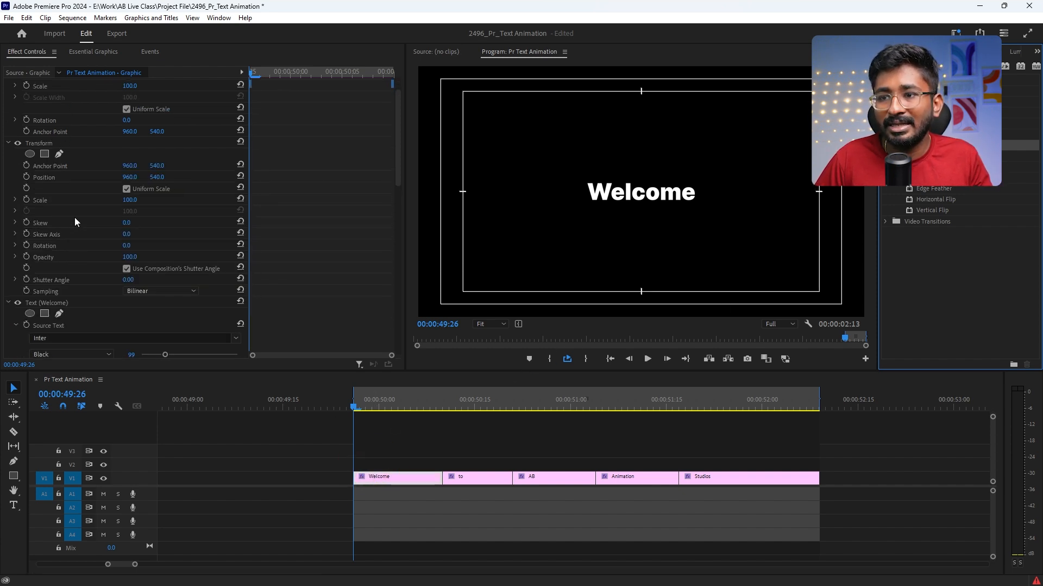
Step: Keyframe the Transform Scale of Welcome from 150 at the clip's start to 100 at 00:00:49:29
left_click(26, 200)
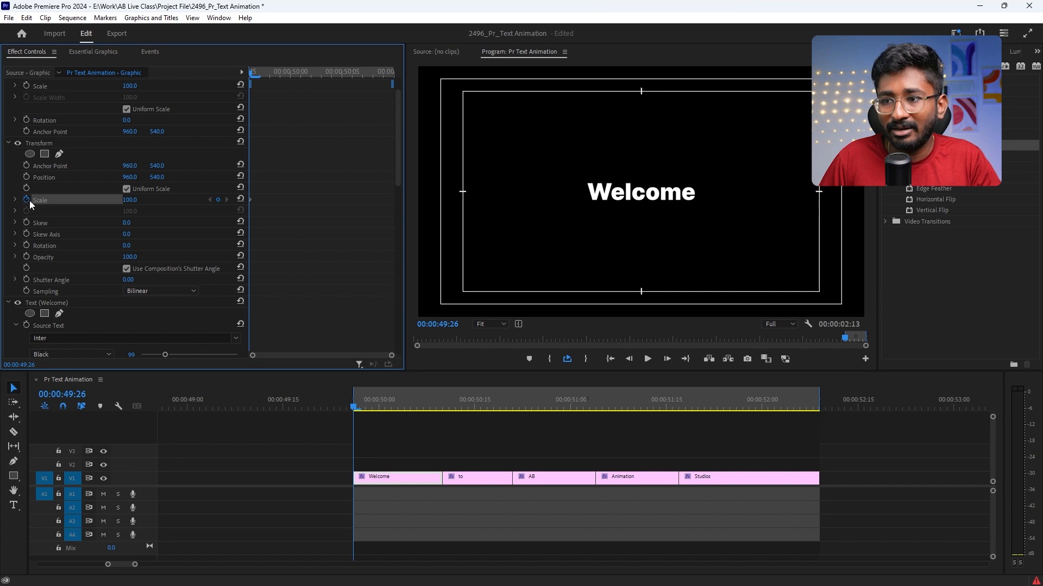
left_click_drag(252, 199, 279, 201)
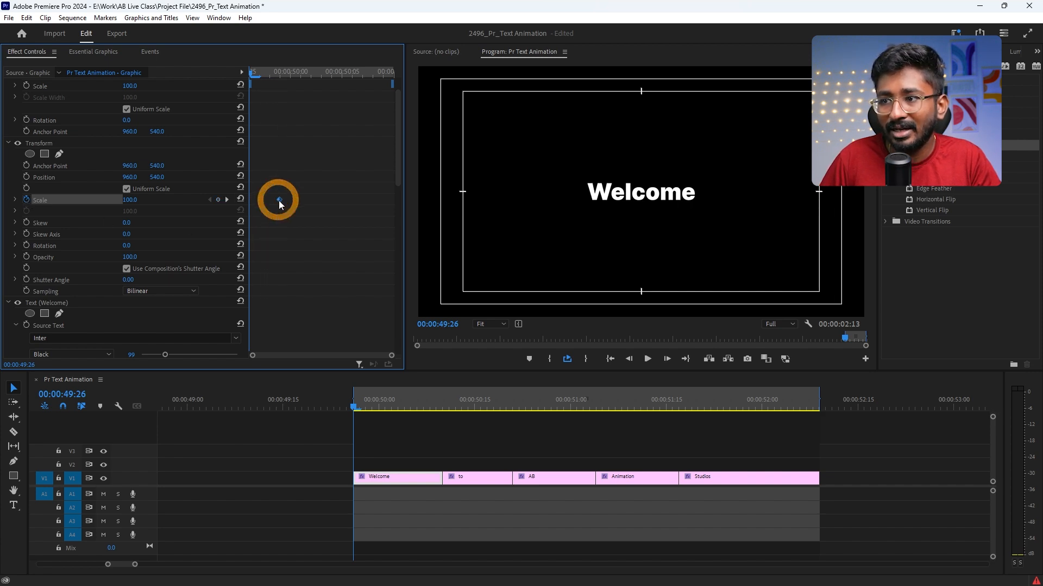
left_click_drag(131, 199, 163, 196)
left_click(131, 200)
type("150")
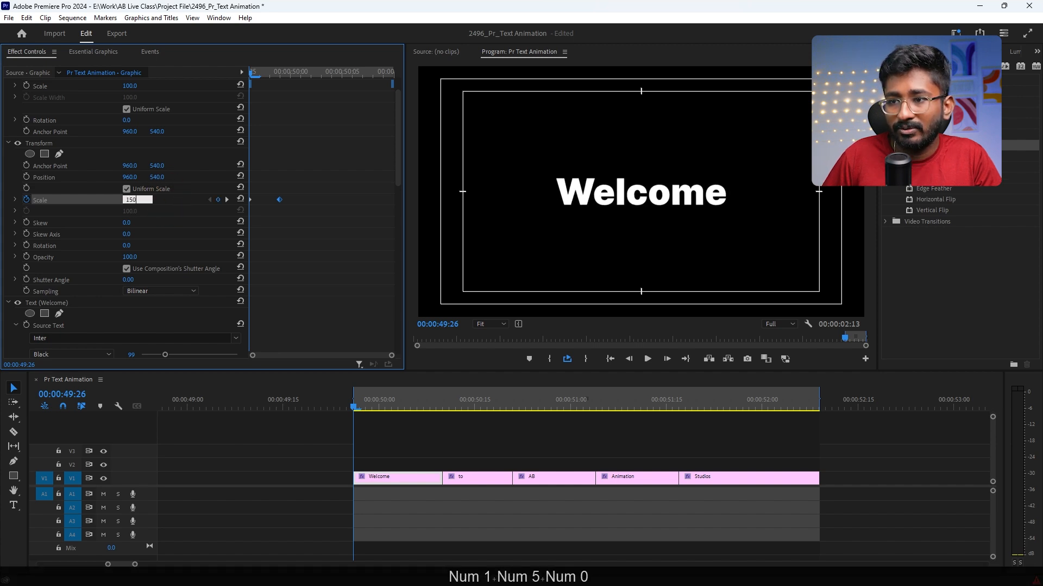
key("Return")
Step: Play the Welcome scale-down from the clip's start into the next word
key("space")
key("space")
key("space")
key("space")
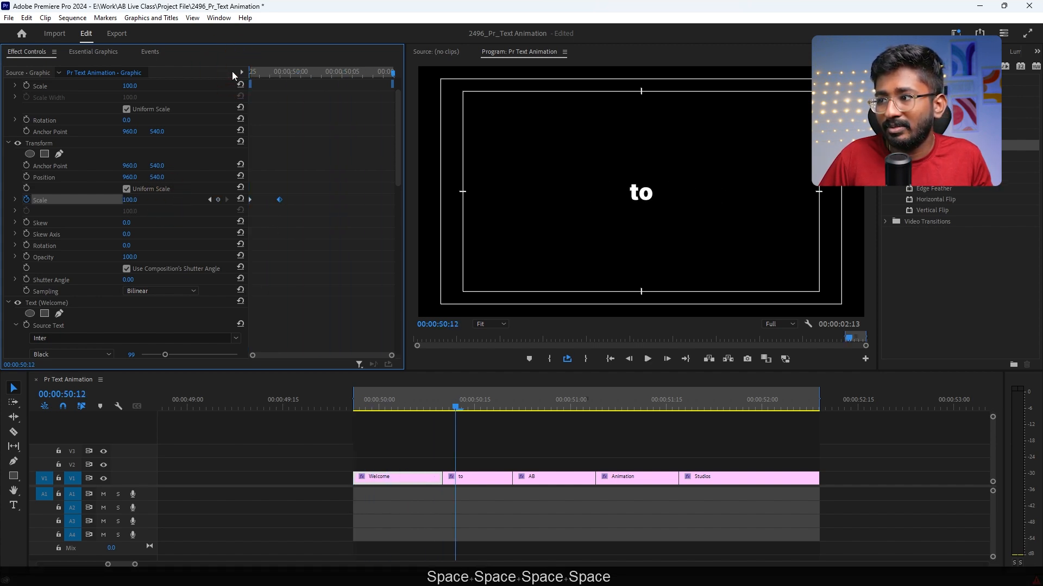
Step: Move the Scale 100 keyframe about three frames past 00:00:49:29 and add a Scale keyframe of 80 at 00:00:49:29
left_click(281, 72)
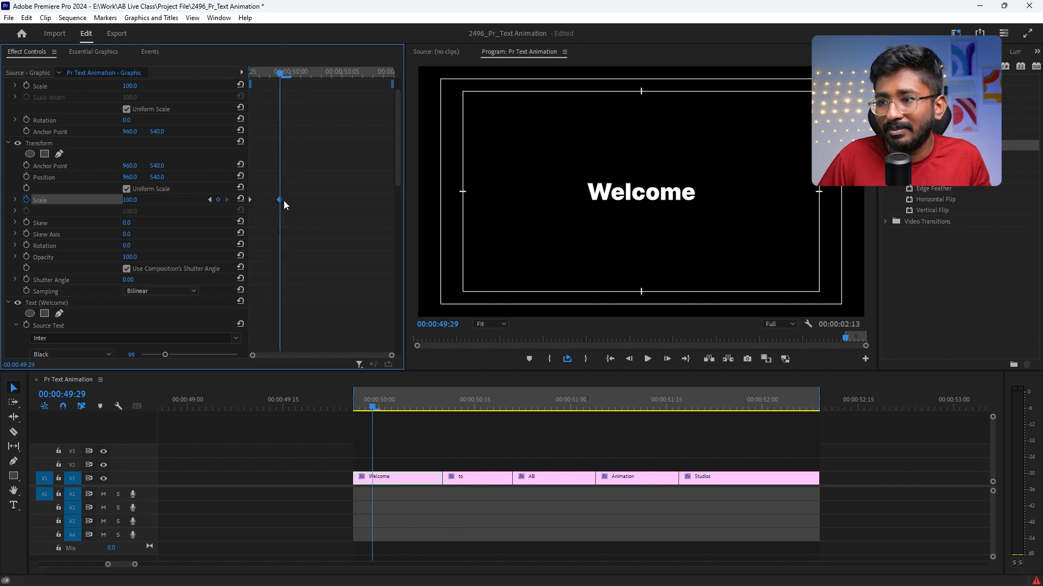
left_click_drag(279, 200, 310, 201)
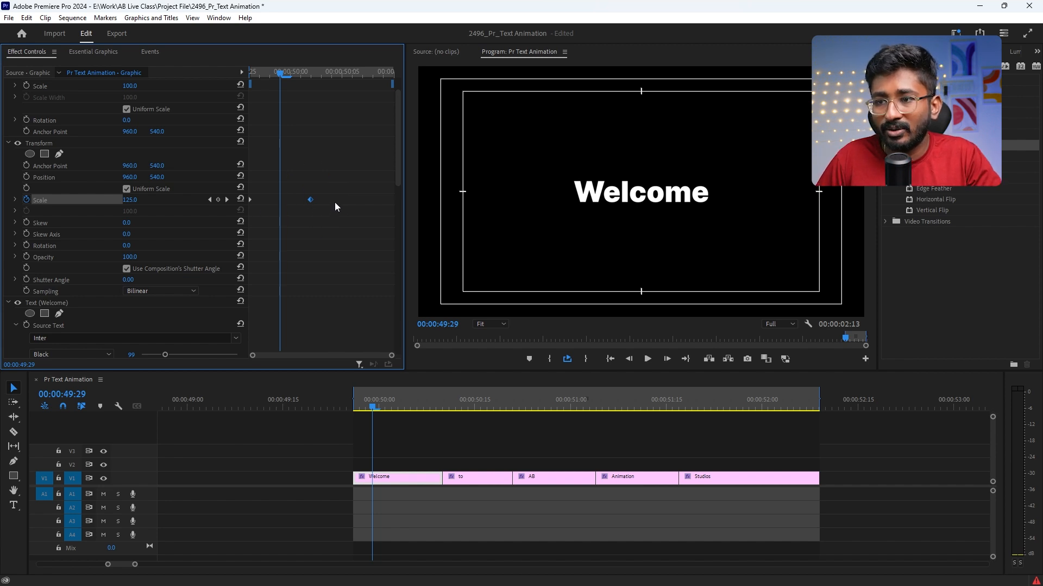
left_click(130, 200)
type("80")
key("Return")
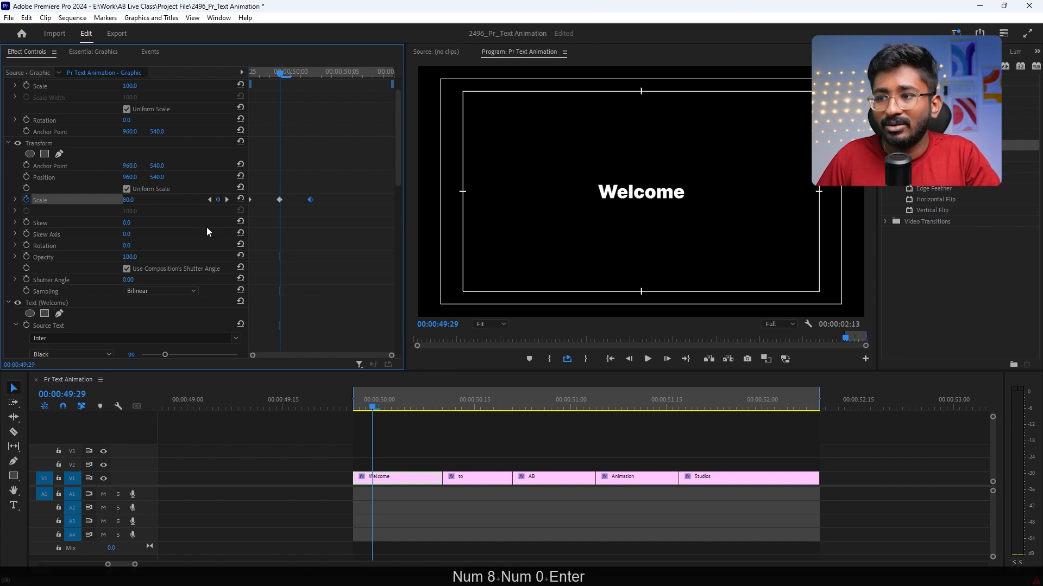
Step: Play the three-keyframe Scale bounce of Welcome repeatedly from the clip's start
left_click_drag(277, 74, 201, 80)
key("space")
key("space")
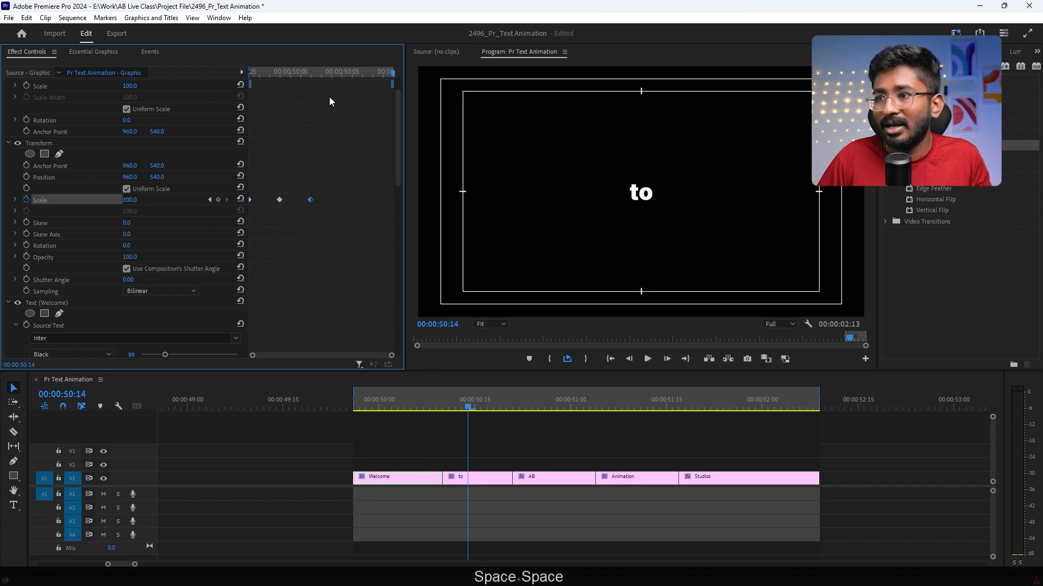
left_click_drag(312, 73, 226, 77)
key("space")
key("space")
key("space")
key("space")
key("space")
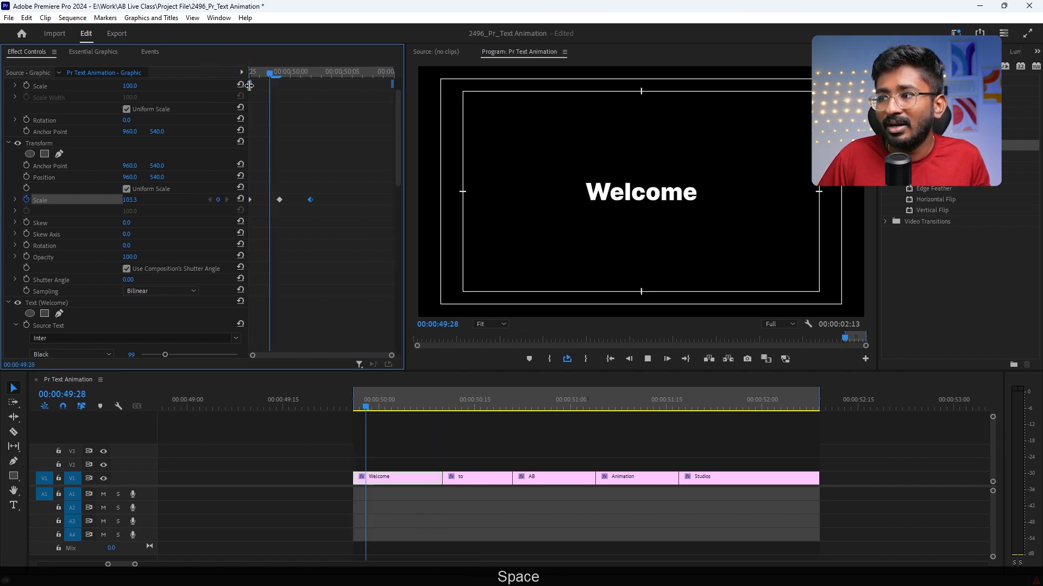
key("space")
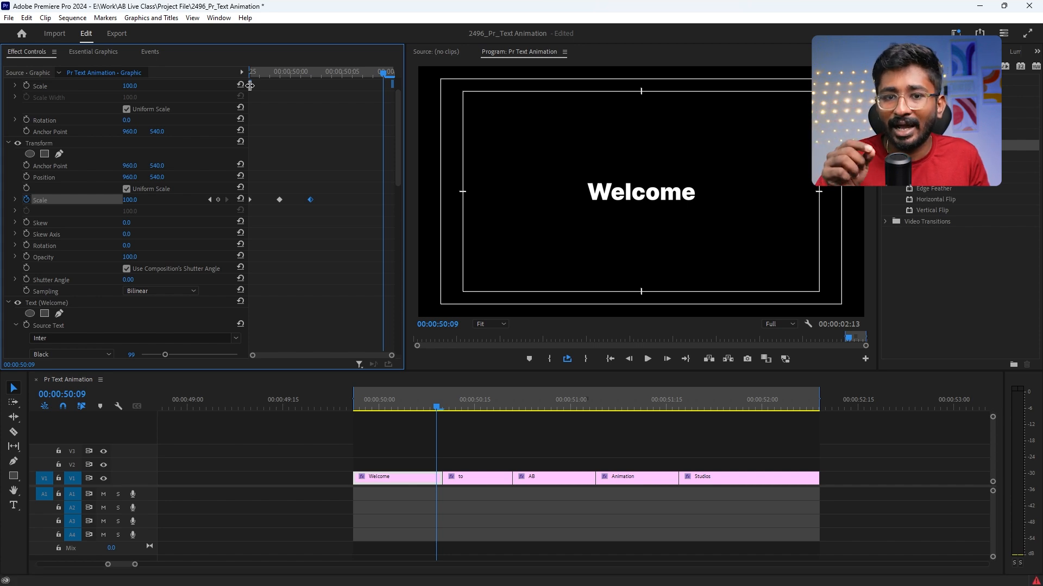
left_click_drag(255, 73, 233, 76)
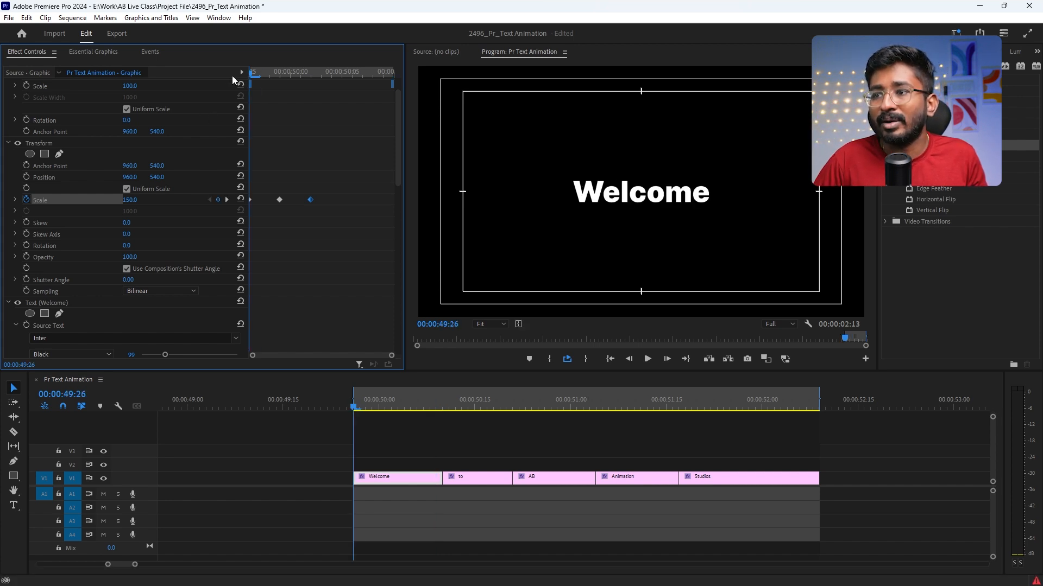
key("space")
key("space")
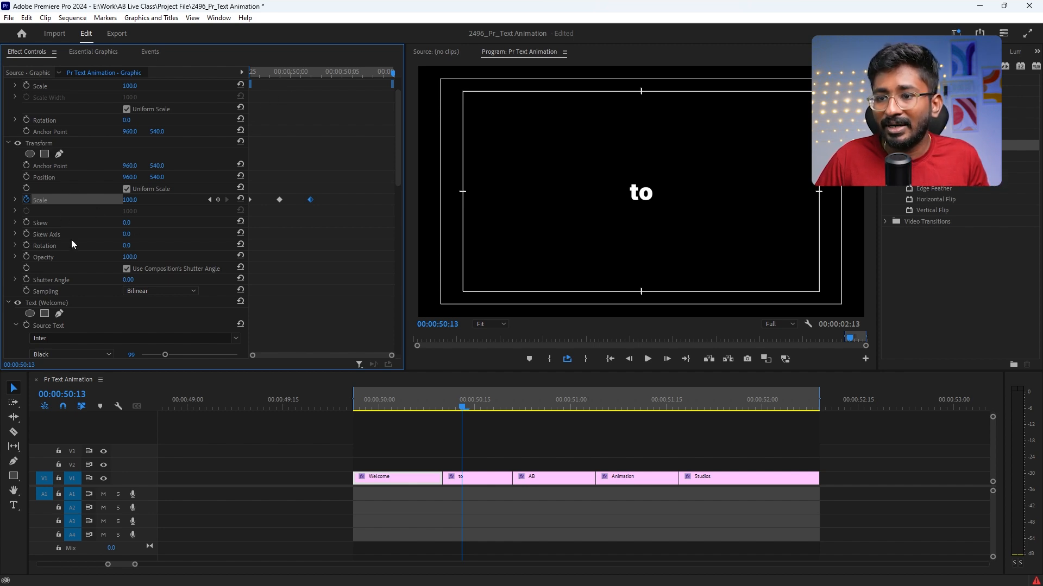
Step: Set the Shutter Angle of the Transform effect on Welcome to 180
left_click(375, 406)
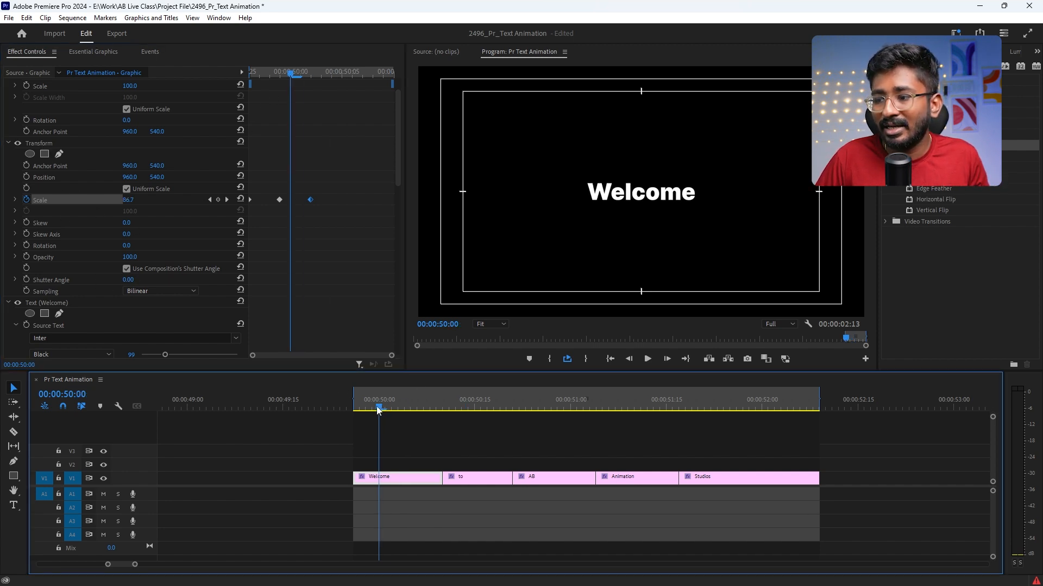
left_click(129, 279)
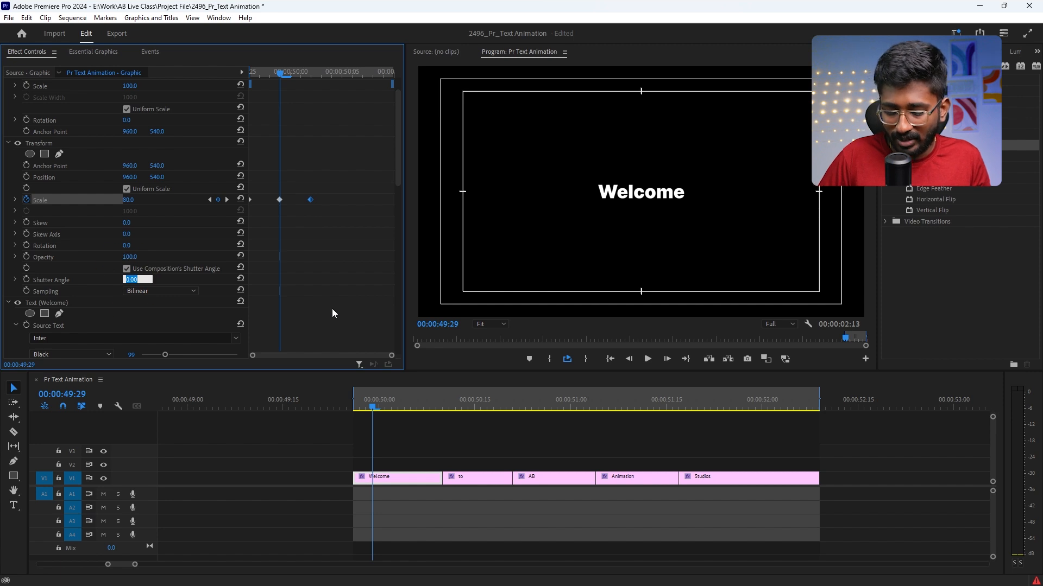
type("180")
key("Return")
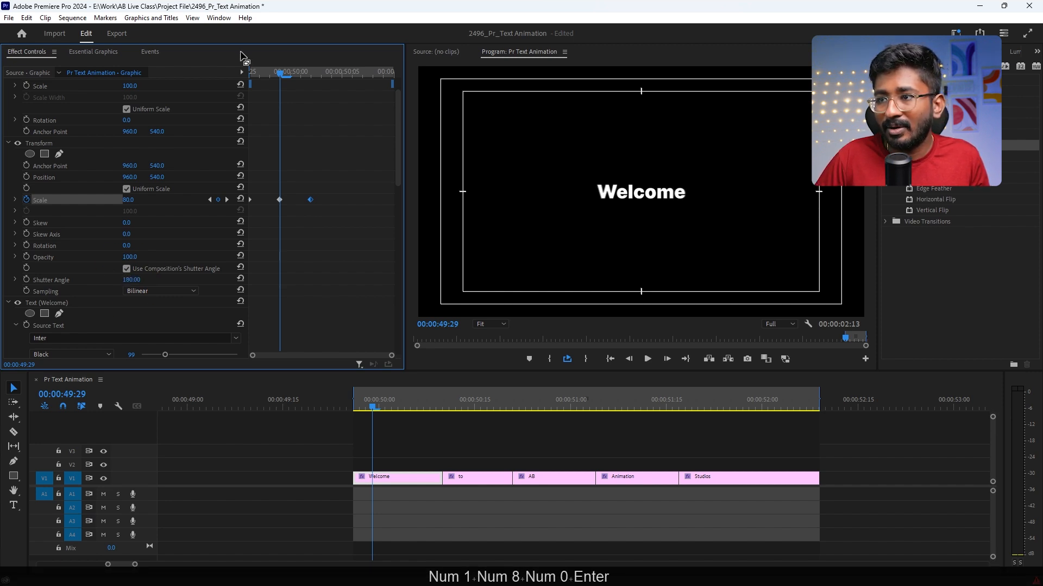
Step: Play the motion-blurred Welcome bounce from the clip's start into the next word
key("space")
key("space")
key("space")
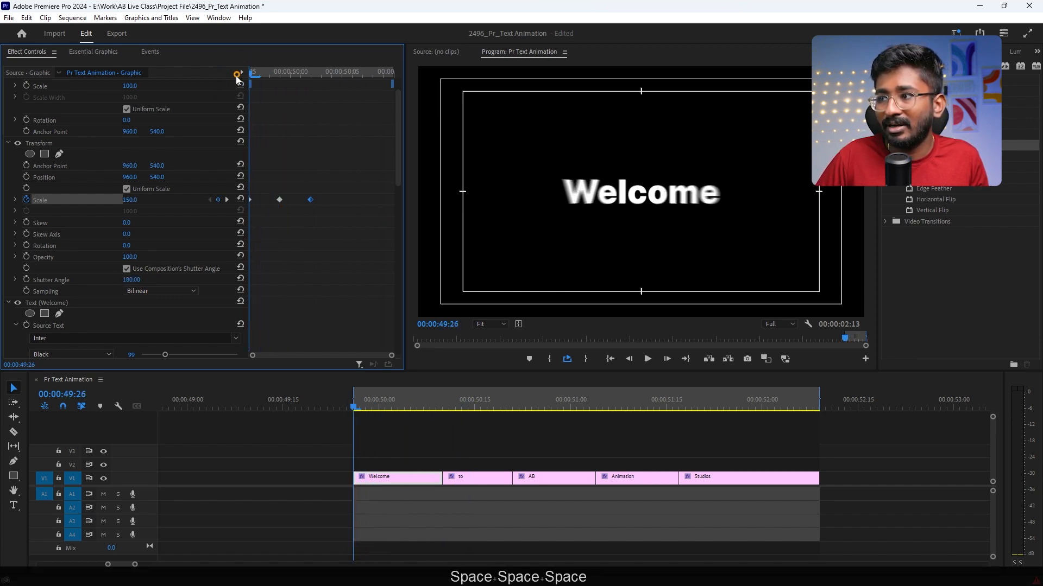
key("space")
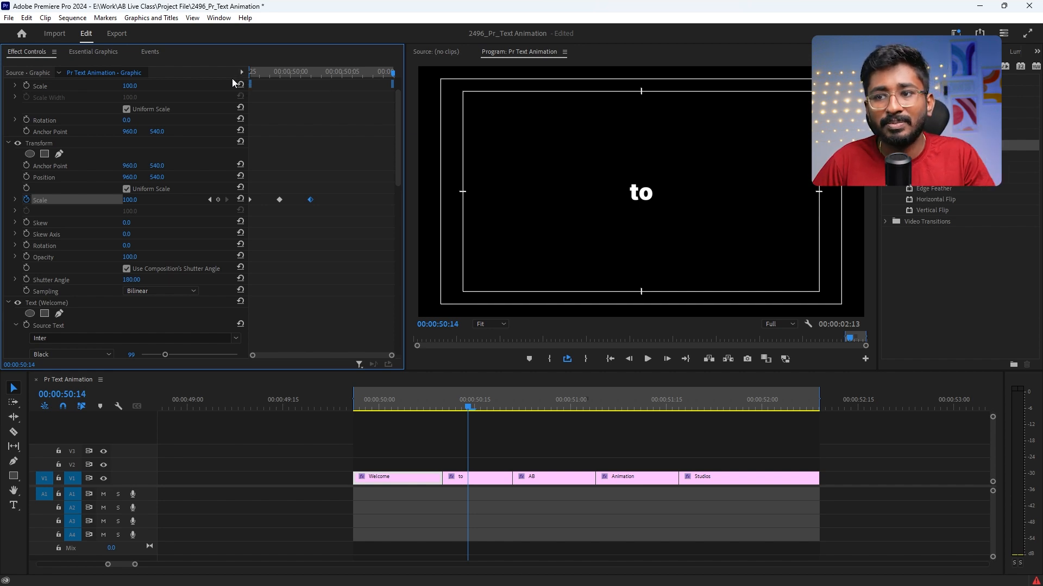
Step: Save the Transform effect on Welcome as a preset named Subtitle Pop Animation with the type Anchor to In Point
left_click(33, 142)
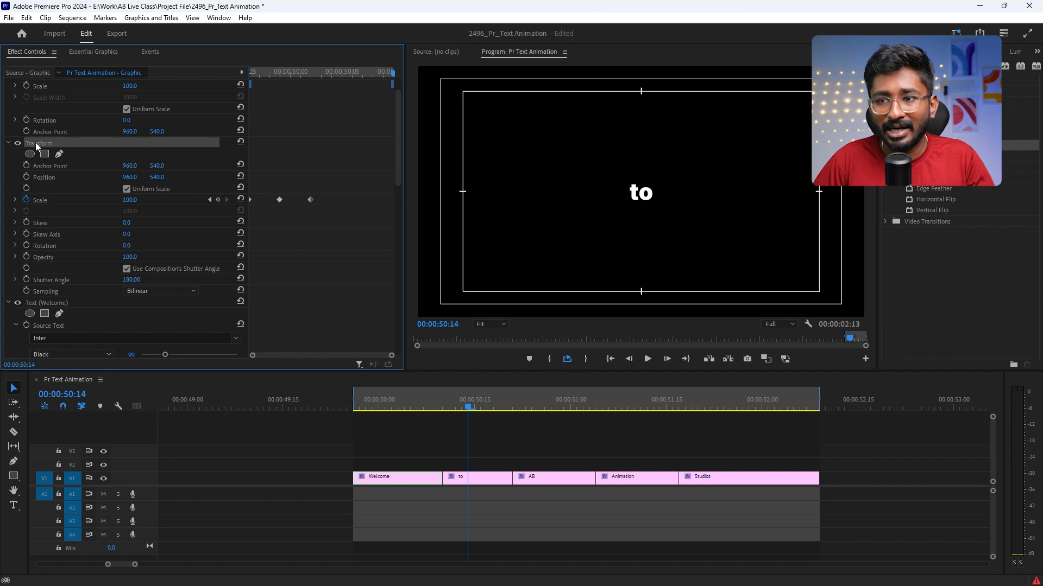
right_click(34, 143)
right_click(56, 145)
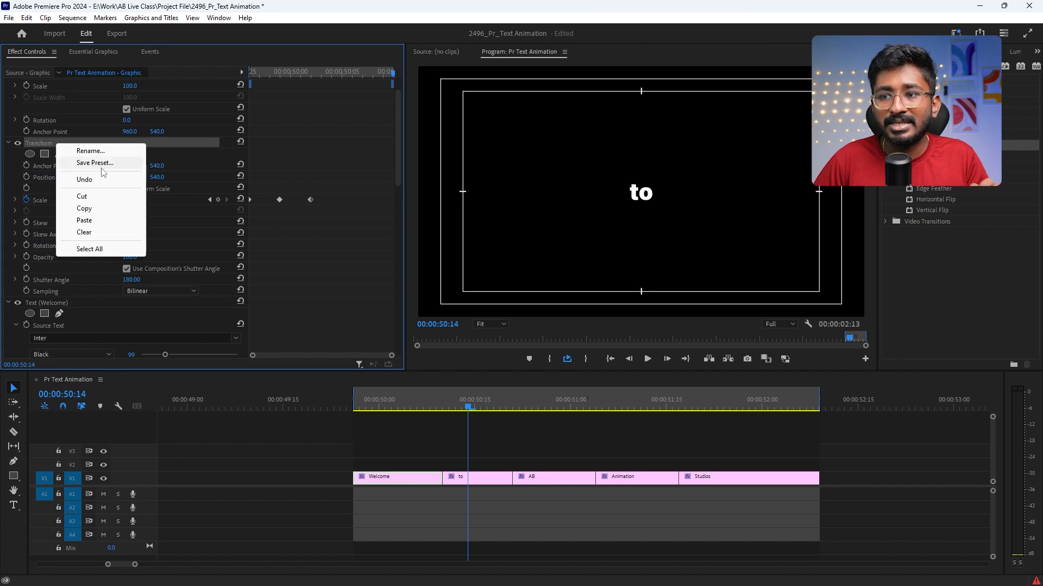
left_click(94, 163)
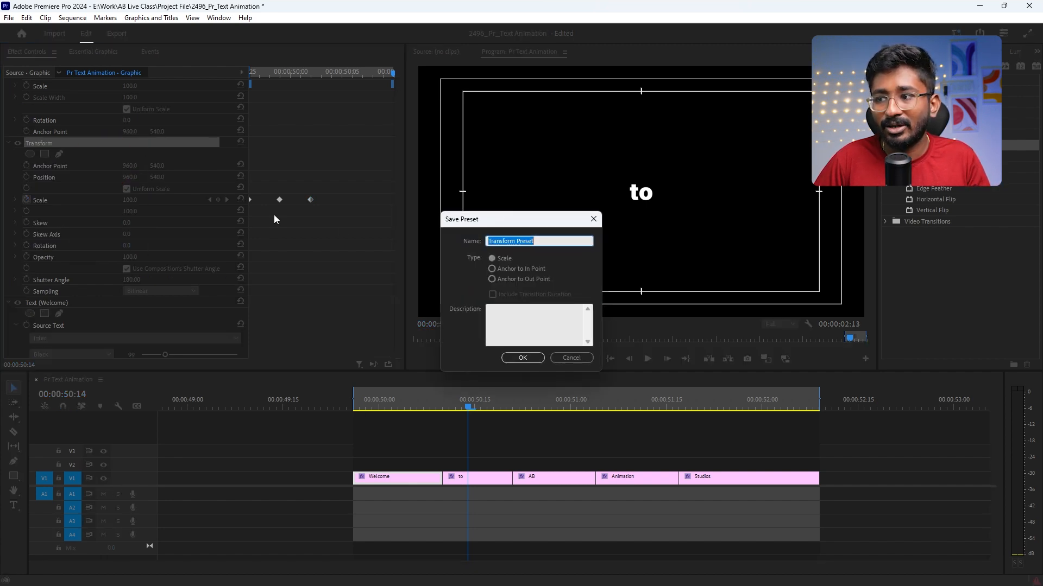
left_click_drag(470, 220, 412, 198)
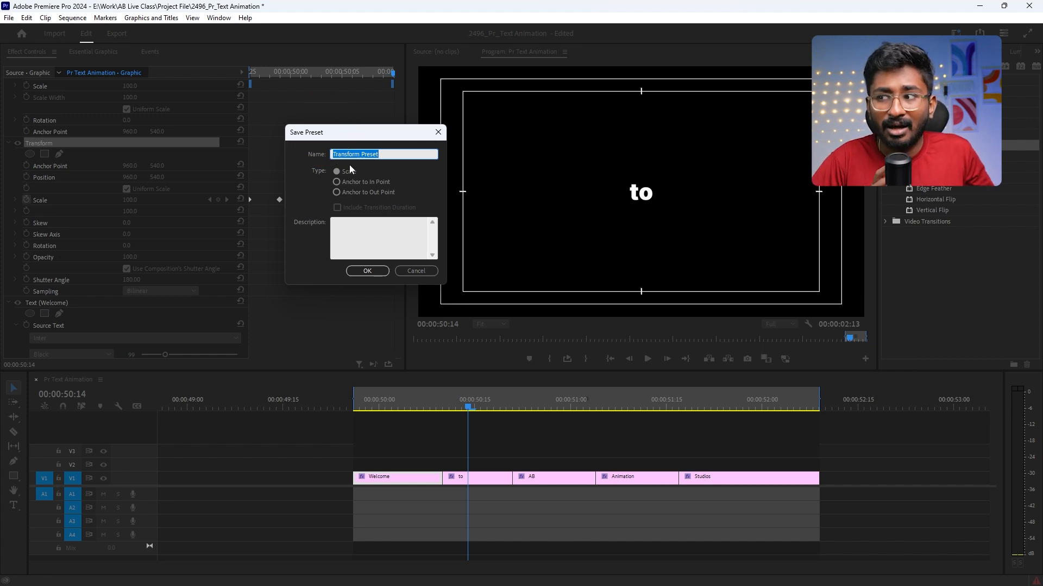
type("S")
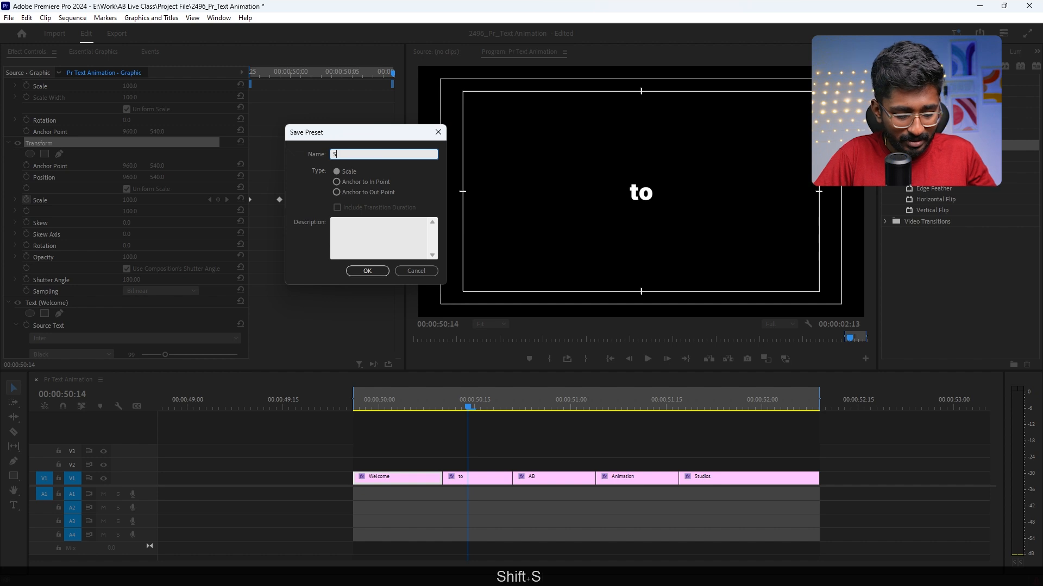
type("ubtitle P")
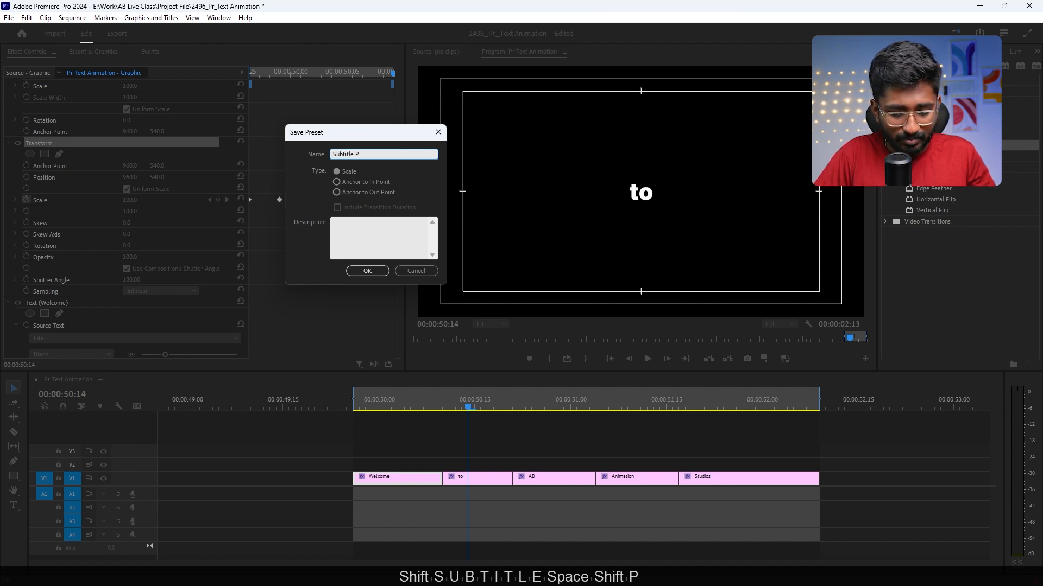
type("op ANimation")
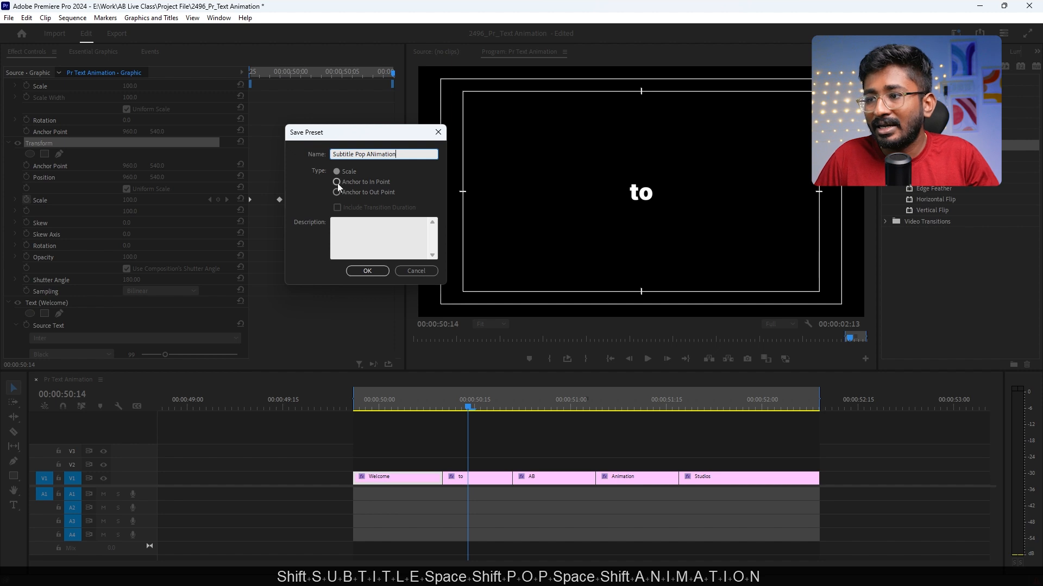
left_click(372, 154)
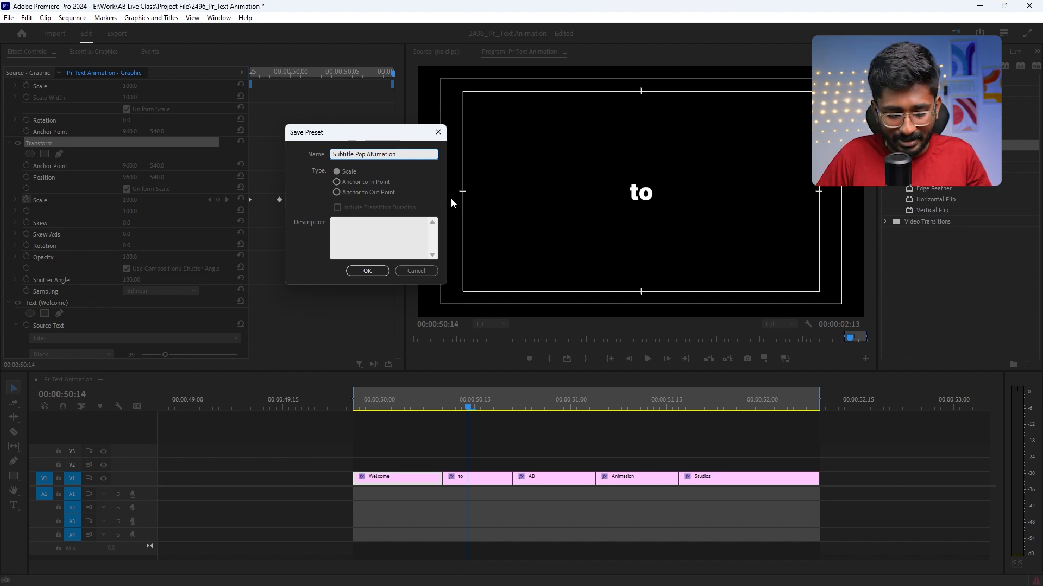
key("BackSpace")
type("n")
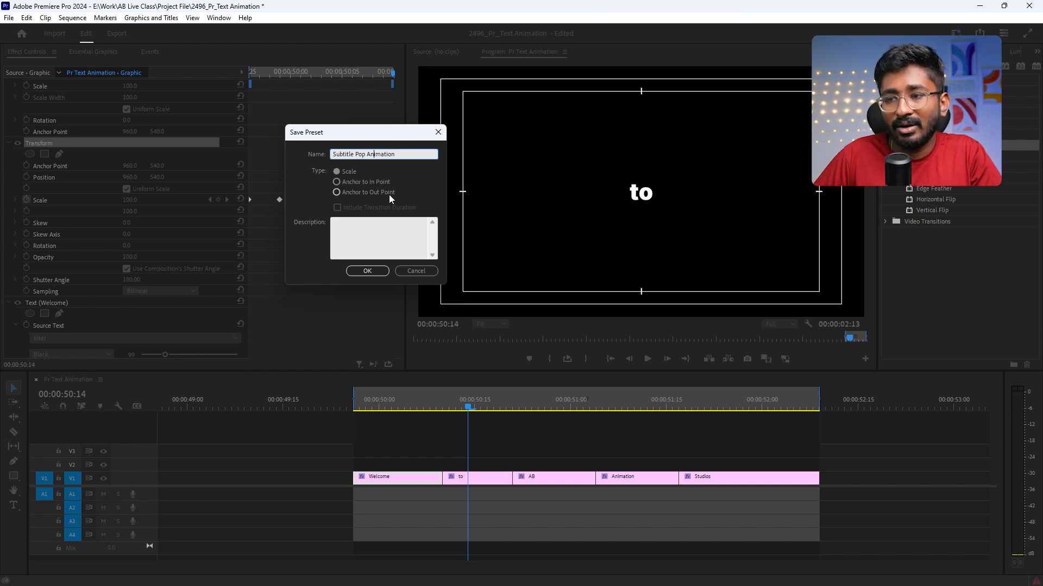
left_click(350, 181)
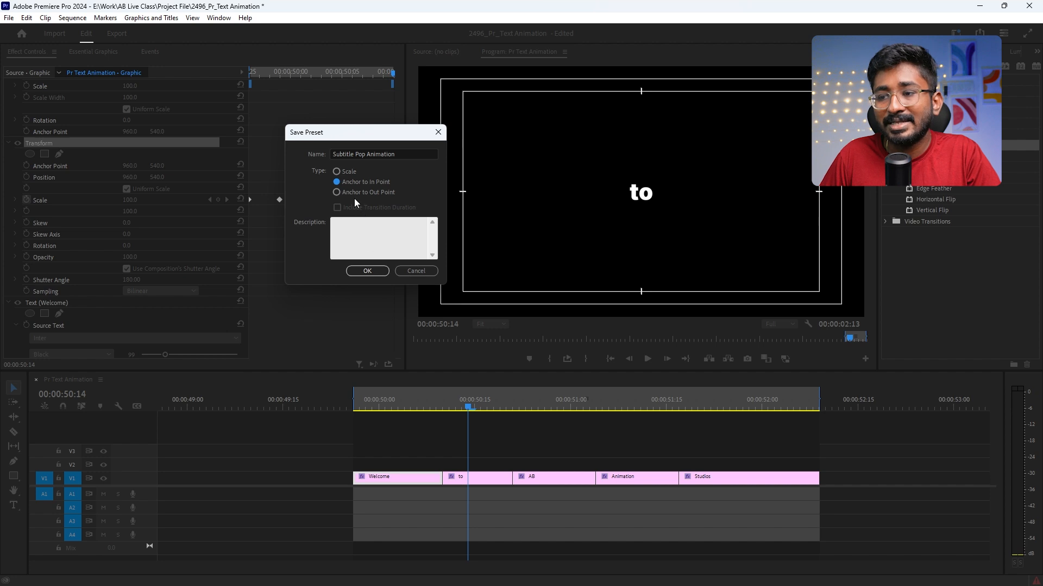
left_click(380, 270)
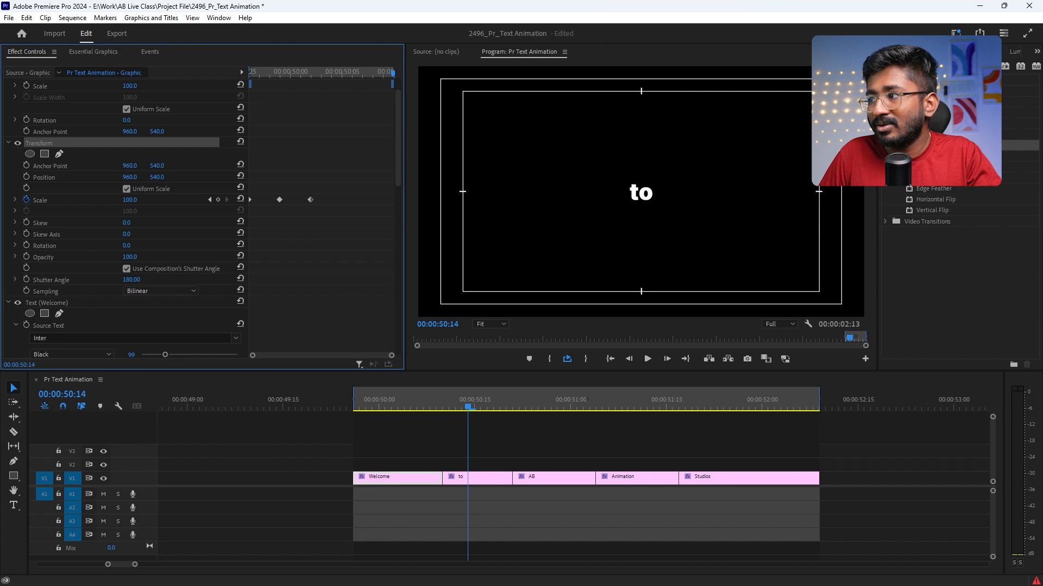
Step: Apply the Subtitle Pop Animation preset to the to, AB, Animation and Studios clips together
left_click(993, 66)
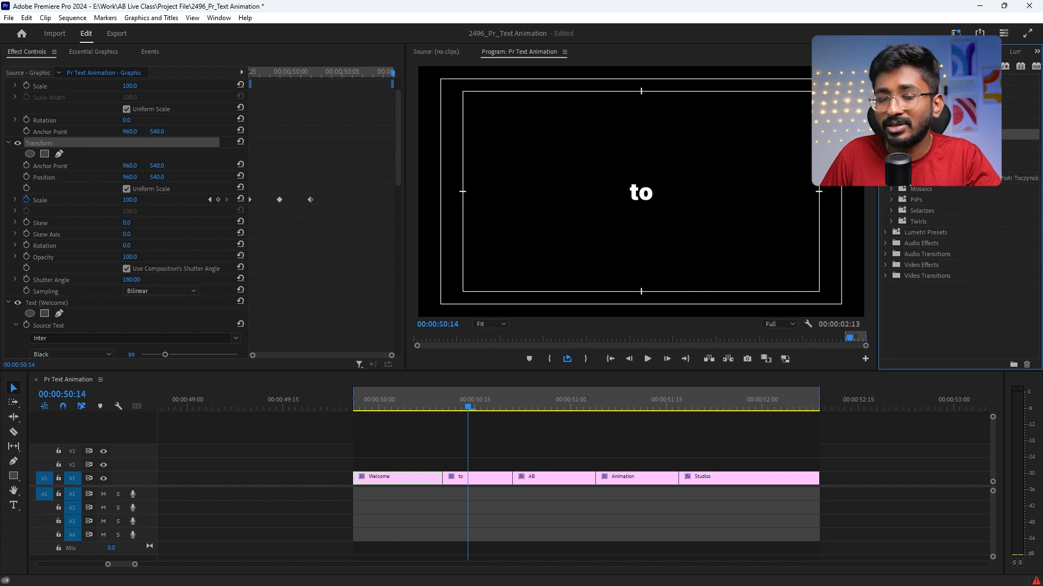
left_click(751, 454)
left_click_drag(750, 452, 477, 487)
left_click(923, 134)
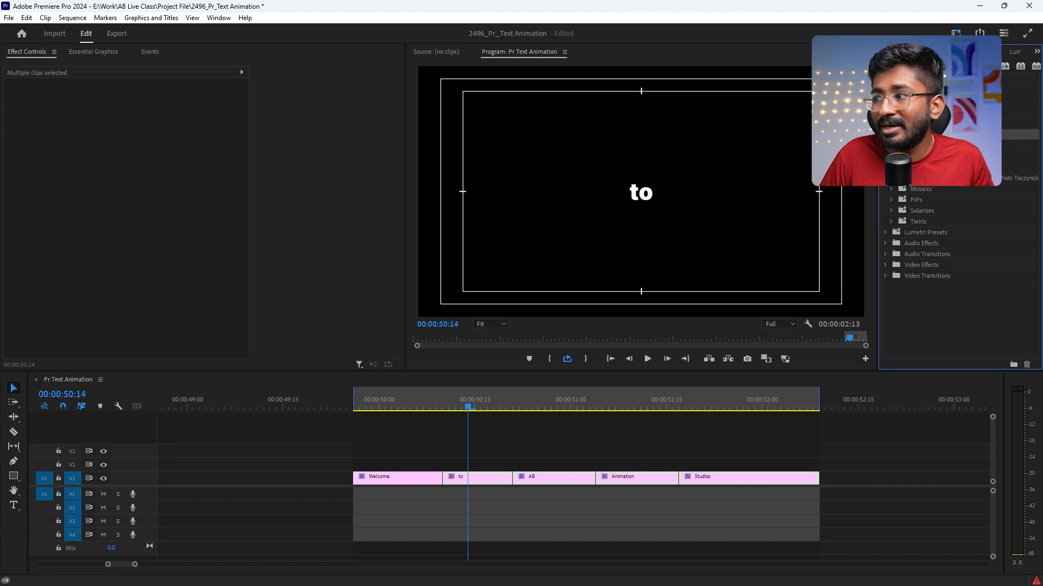
left_click_drag(896, 137, 474, 482)
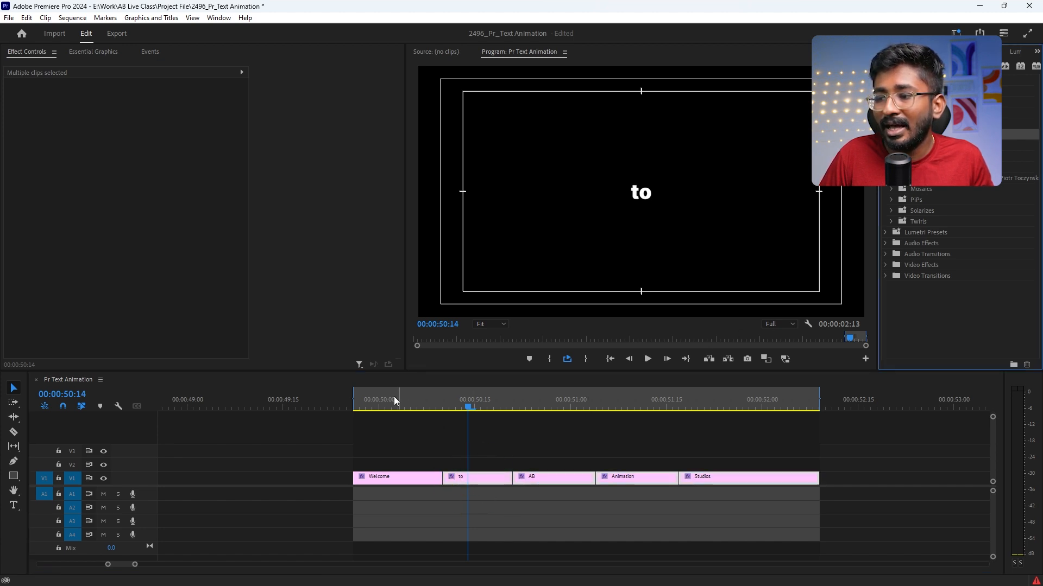
Step: Play the word-by-word pop animation from the start of the Welcome clip
left_click(356, 403)
key("space")
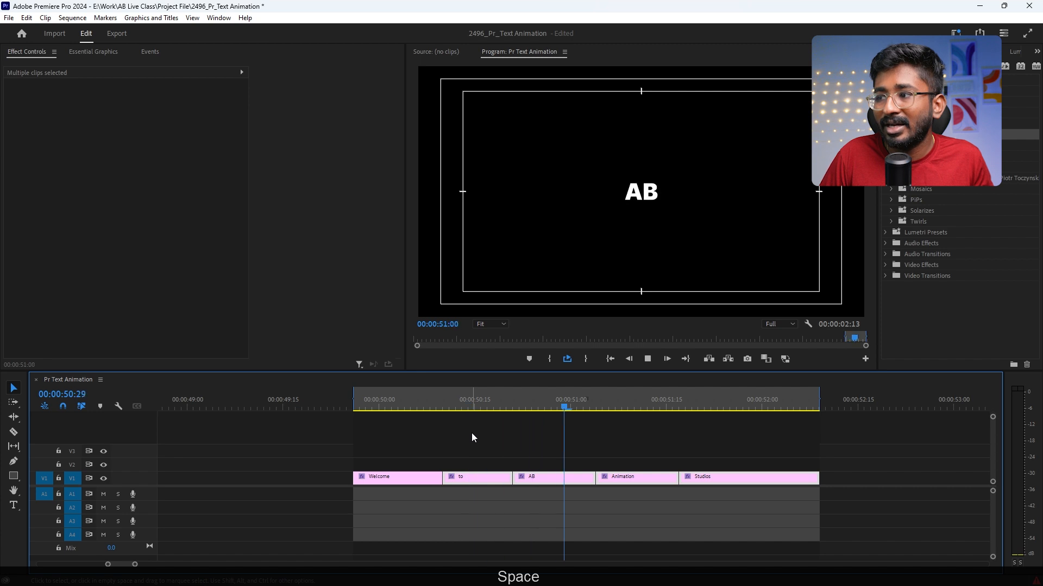